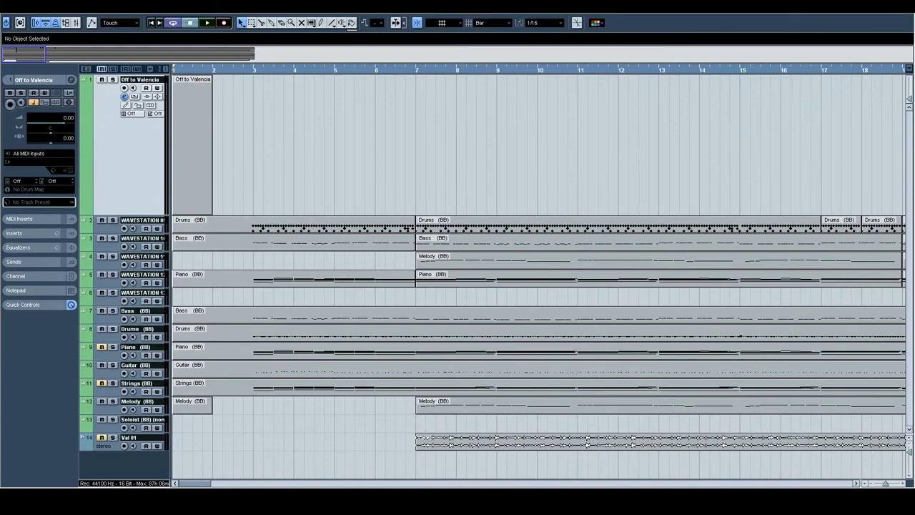
Examine the Off to Valencia arrangement, surveying the Wavestation and BB MIDI tracks and the Val 01 audio track across the whole song.
{"action": "left_click_drag", "start_coordinate": [242, 72], "coordinate": [183, 45]}
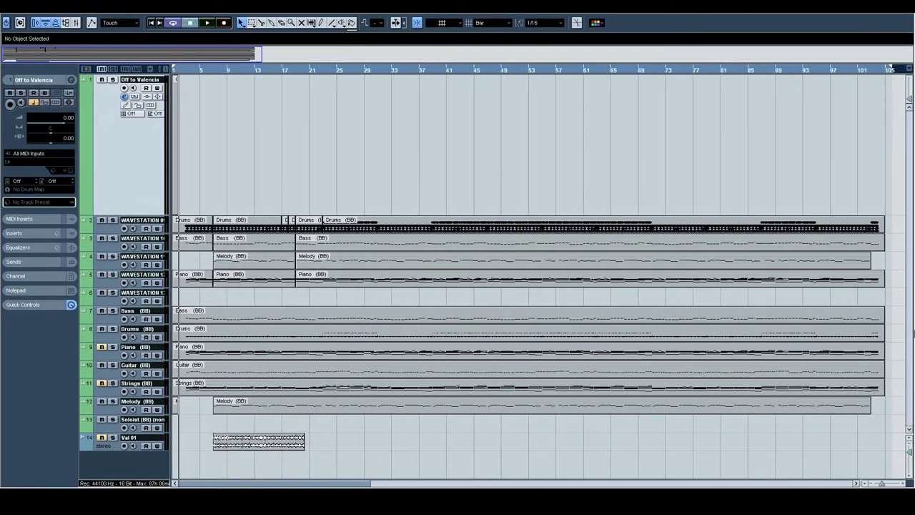
{"action": "mouse_move", "coordinate": [910, 455]}
{"action": "left_mouse_down"}
{"action": "mouse_move", "coordinate": [910, 463]}
{"action": "mouse_move", "coordinate": [910, 443]}
{"action": "mouse_move", "coordinate": [909, 461]}
{"action": "left_mouse_up"}
{"action": "scroll", "coordinate": [405, 199], "scroll_direction": "down", "scroll_amount": 6}
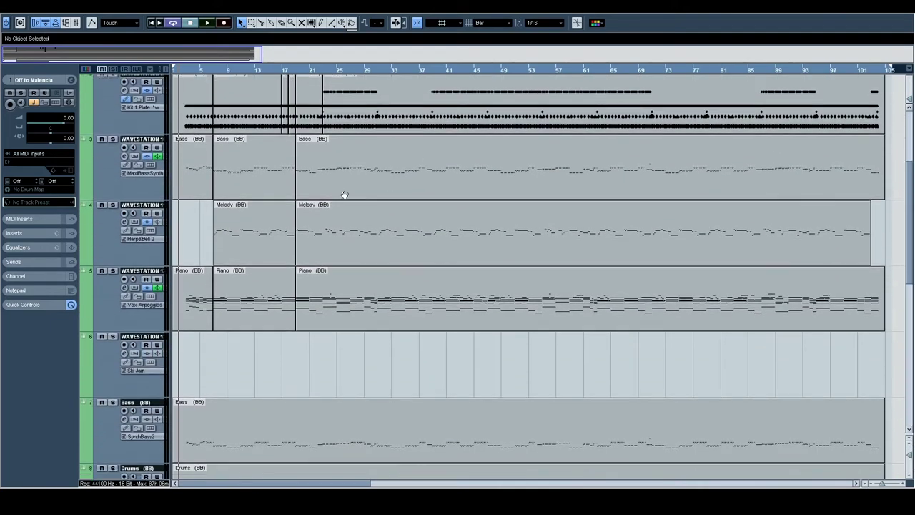
{"action": "scroll", "coordinate": [364, 165], "scroll_direction": "down", "scroll_amount": 3}
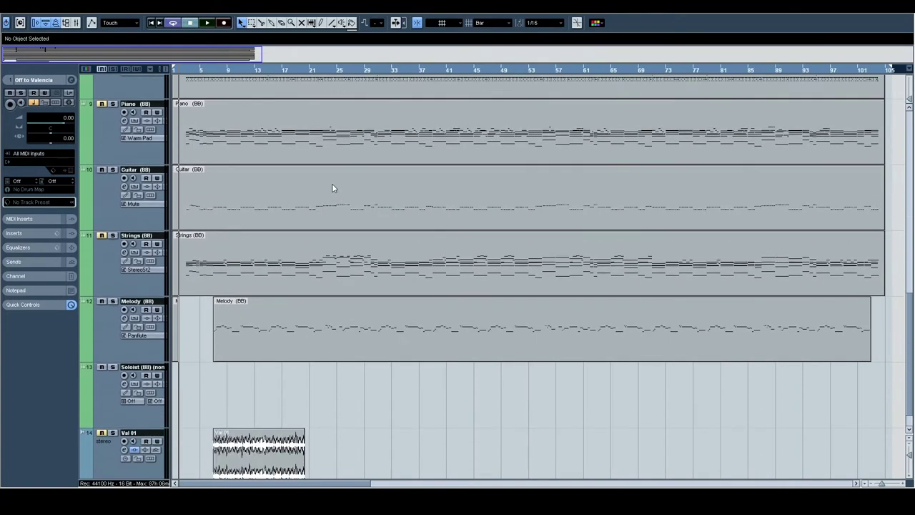
{"action": "scroll", "coordinate": [295, 167], "scroll_direction": "up", "scroll_amount": 3}
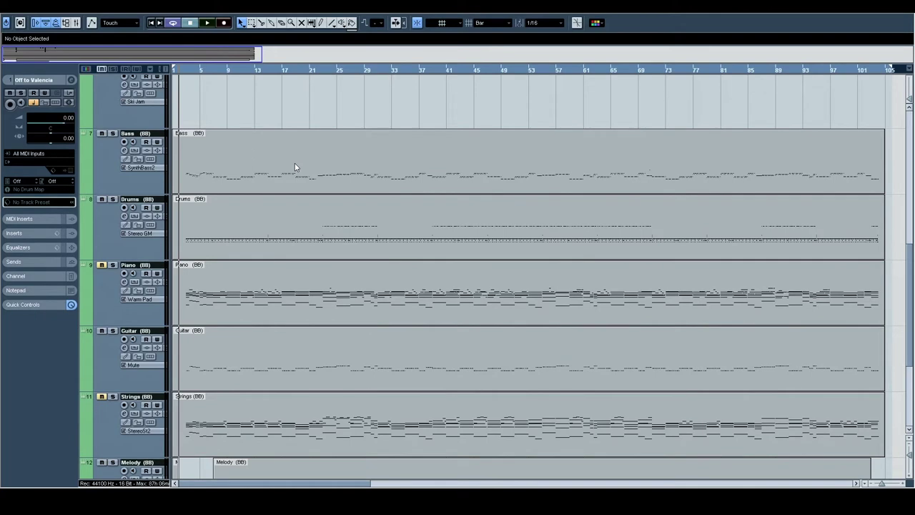
{"action": "left_click_drag", "start_coordinate": [199, 70], "coordinate": [161, 101]}
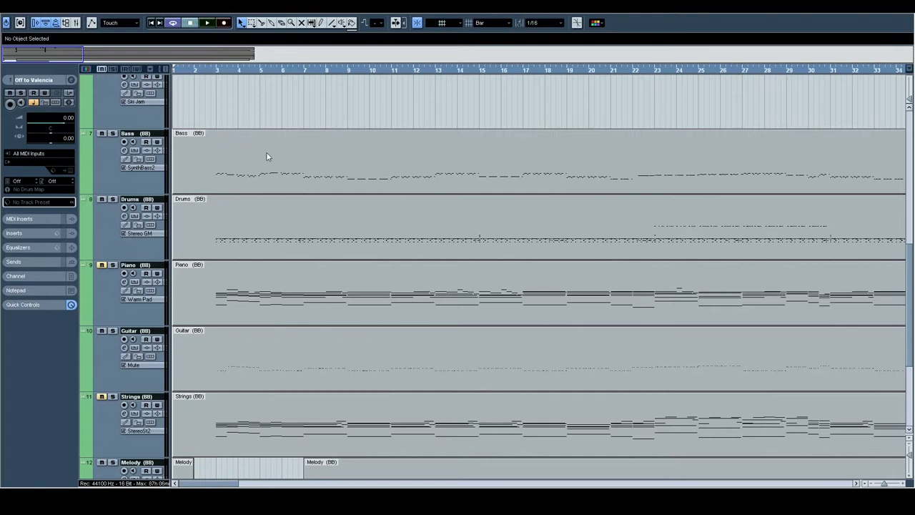
{"action": "scroll", "coordinate": [263, 146], "scroll_direction": "up", "scroll_amount": 4}
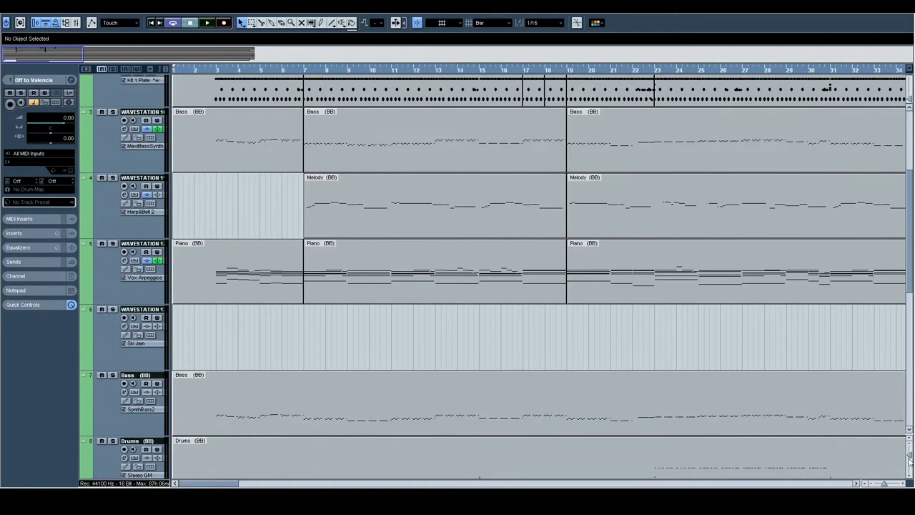
{"action": "mouse_move", "coordinate": [908, 456]}
{"action": "left_mouse_down"}
{"action": "mouse_move", "coordinate": [909, 467]}
{"action": "mouse_move", "coordinate": [910, 443]}
{"action": "mouse_move", "coordinate": [910, 466]}
{"action": "mouse_move", "coordinate": [910, 451]}
{"action": "left_mouse_up"}
{"action": "scroll", "coordinate": [313, 281], "scroll_direction": "down", "scroll_amount": 2}
{"action": "scroll", "coordinate": [336, 270], "scroll_direction": "up", "scroll_amount": 2}
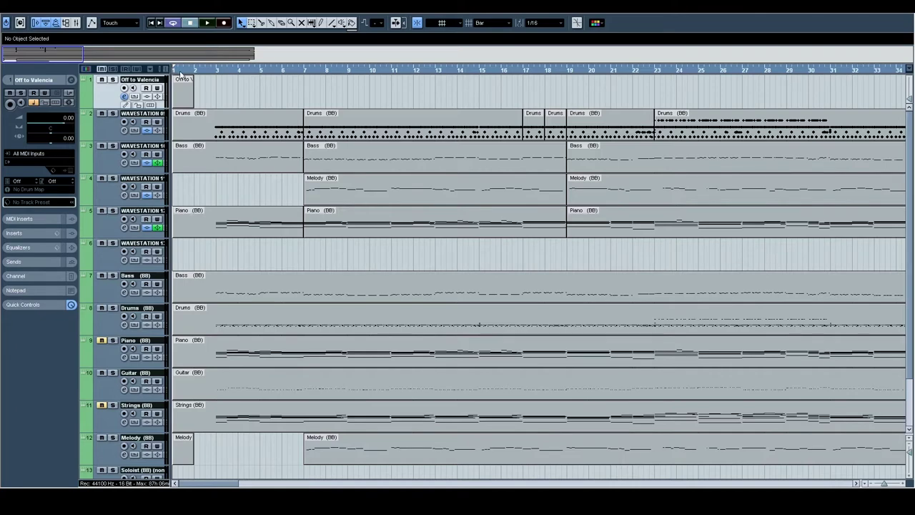
{"action": "left_click_drag", "start_coordinate": [176, 71], "coordinate": [169, 94]}
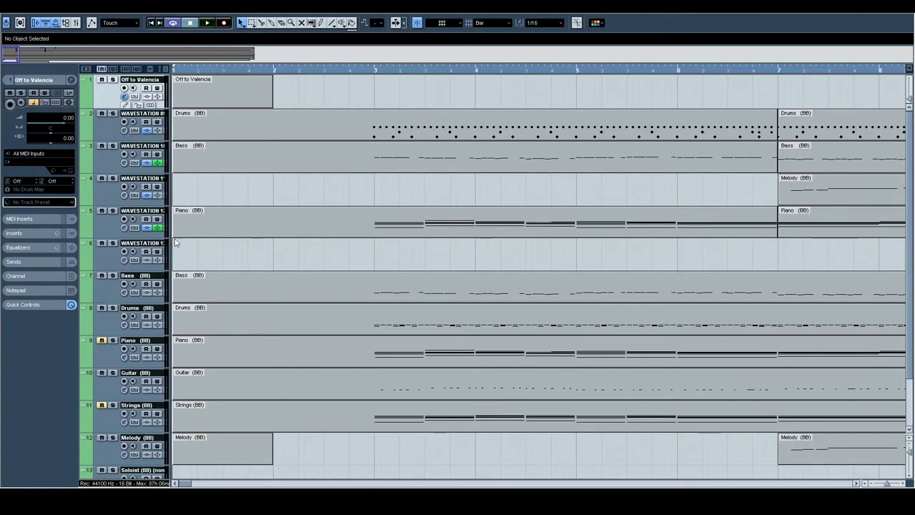
Unmute the Piano (BB) and Strings (BB) tracks and briefly play the arrangement from bar 2.
{"action": "left_click_drag", "start_coordinate": [250, 69], "coordinate": [191, 45]}
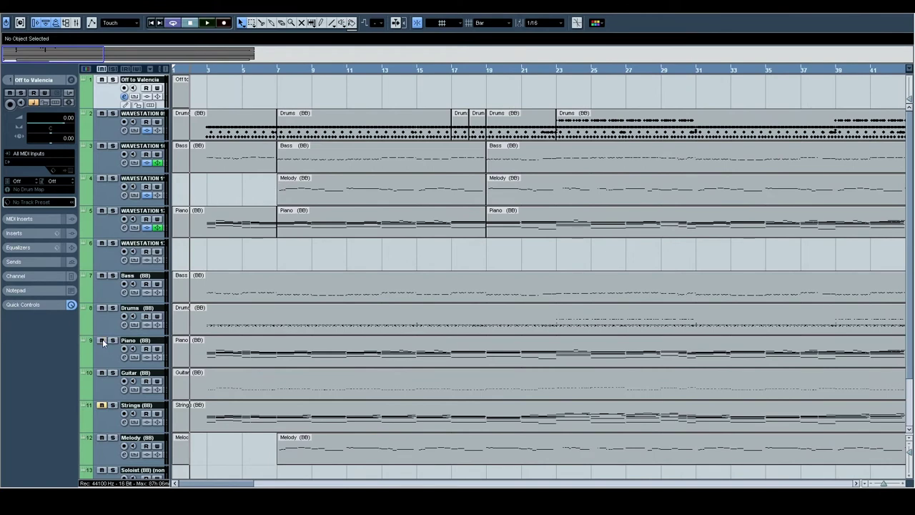
{"action": "key", "text": "space"}
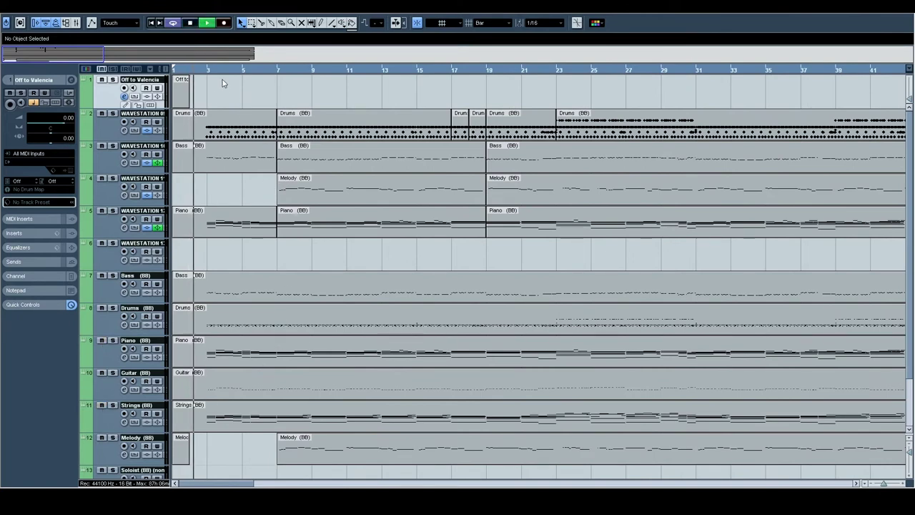
{"action": "key", "text": "space"}
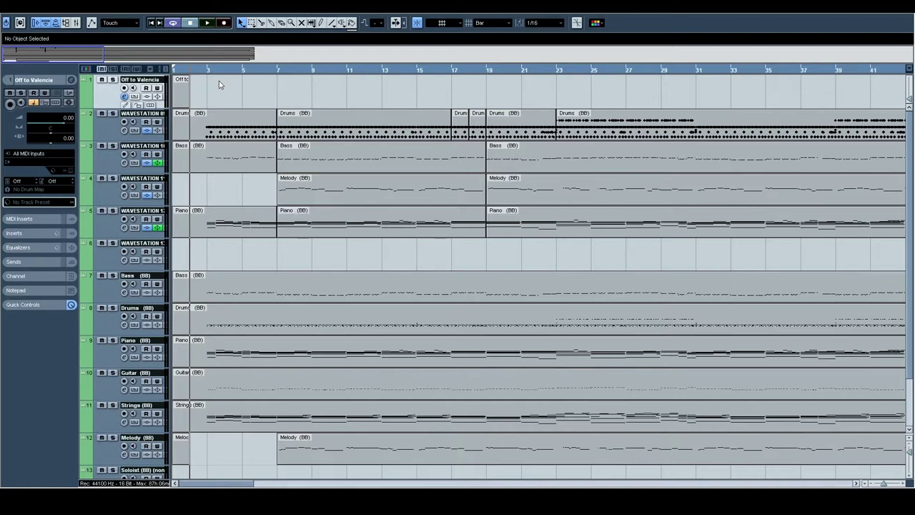
Review the instrument assignments of the Bass, Drums, Piano, Guitar, Strings, Melody and Soloist (BB) tracks one after another.
{"action": "left_click", "coordinate": [90, 295]}
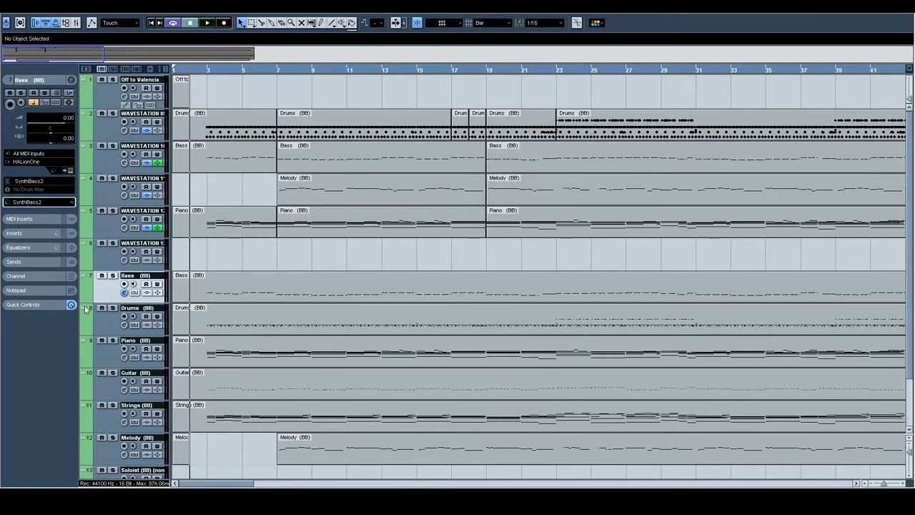
{"action": "left_click", "coordinate": [100, 324]}
{"action": "left_click", "coordinate": [106, 357]}
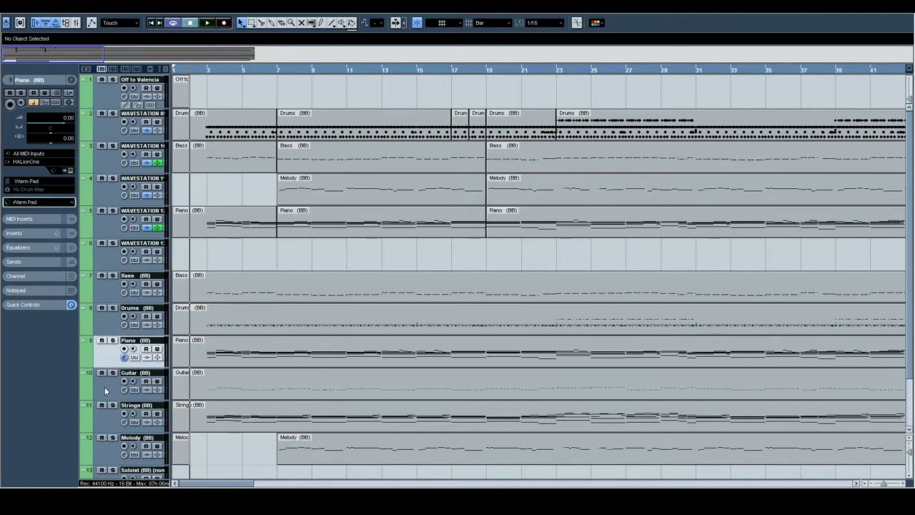
{"action": "left_click", "coordinate": [105, 386]}
{"action": "left_click", "coordinate": [104, 416]}
{"action": "left_click", "coordinate": [106, 450]}
{"action": "scroll", "coordinate": [305, 329], "scroll_direction": "down", "scroll_amount": 2}
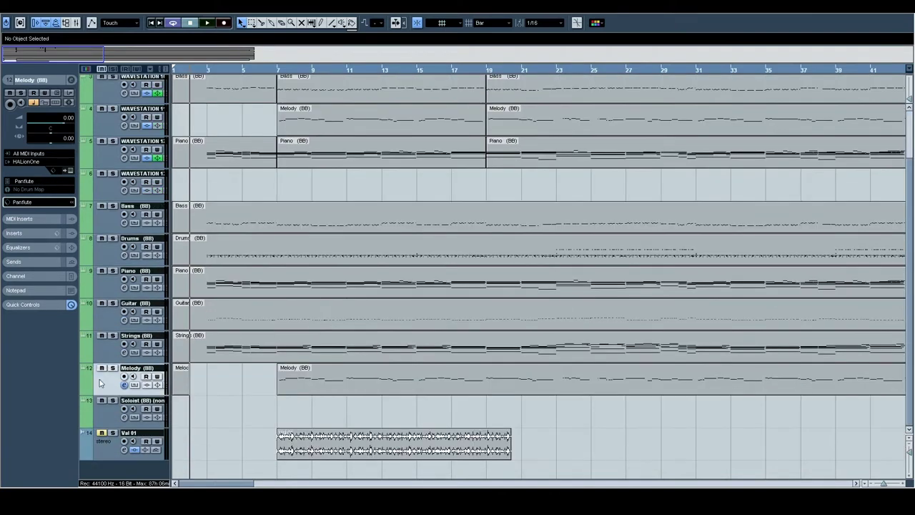
{"action": "left_click", "coordinate": [109, 418]}
{"action": "scroll", "coordinate": [115, 359], "scroll_direction": "up", "scroll_amount": 2}
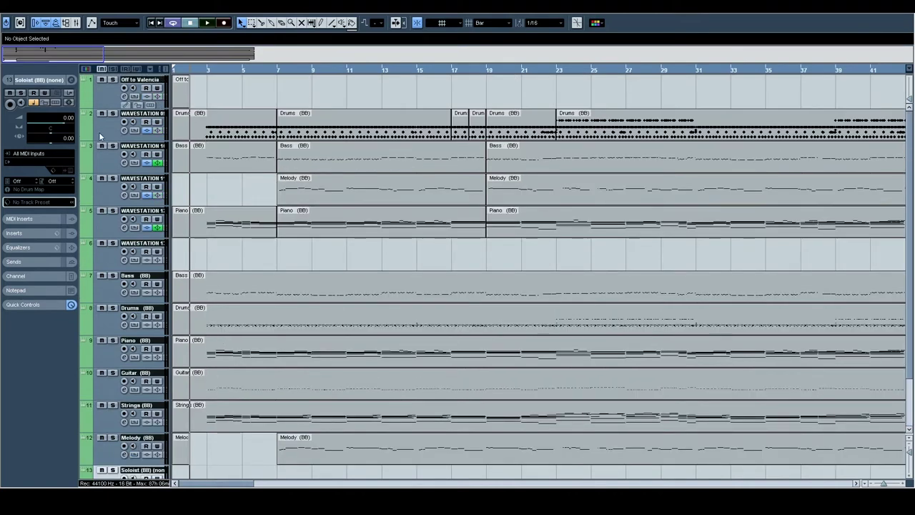
Review the instrument settings of Wavestation tracks 3, 4 and 5, one after another.
{"action": "left_click", "coordinate": [105, 163]}
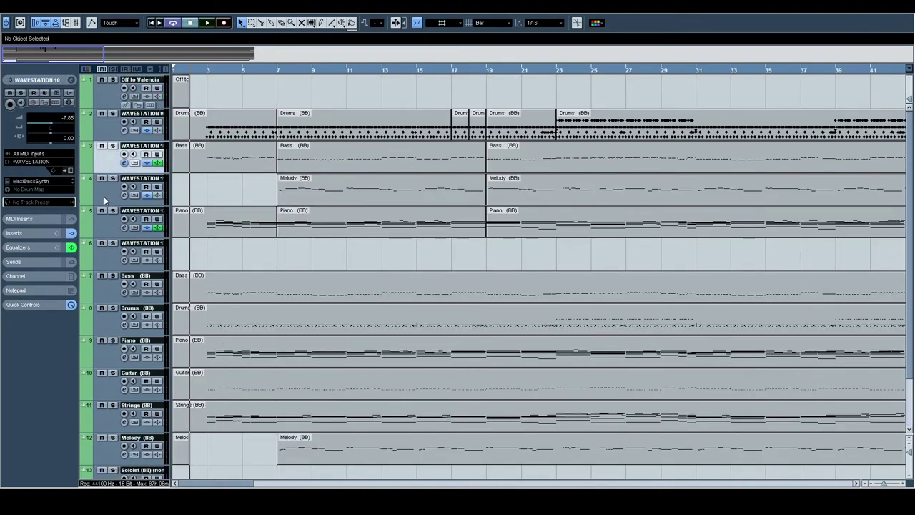
{"action": "left_click", "coordinate": [103, 196]}
{"action": "left_click", "coordinate": [103, 228]}
Play the MIDI arrangement to about bar 18 while looking over all its tracks, and stop playback.
{"action": "key", "text": "space"}
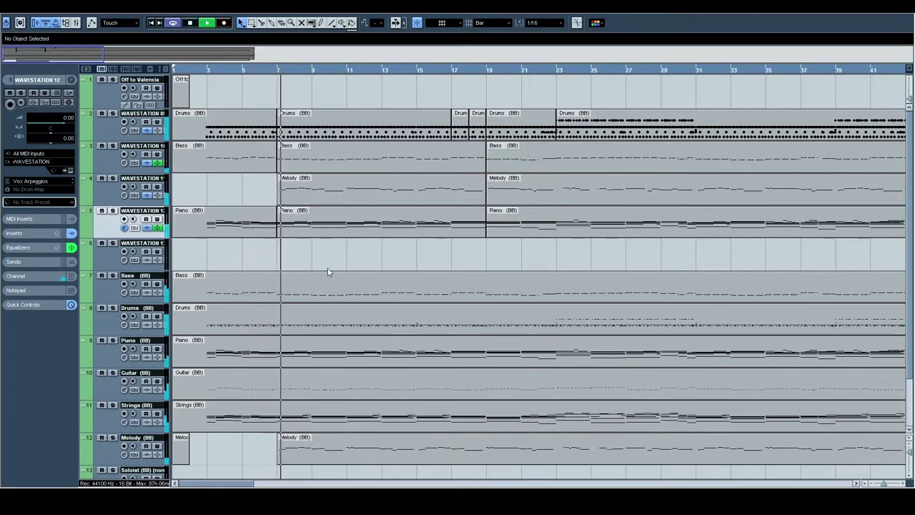
{"action": "left_click_drag", "start_coordinate": [325, 241], "coordinate": [287, 188]}
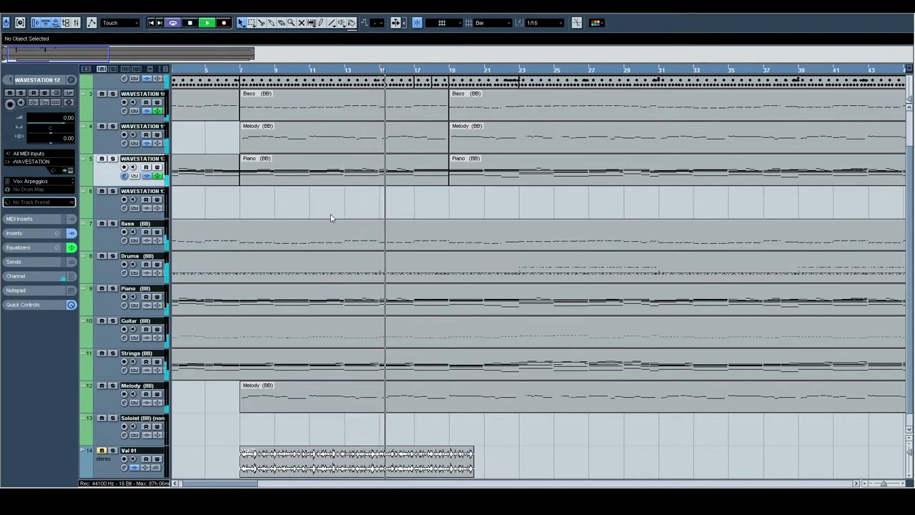
{"action": "scroll", "coordinate": [333, 217], "scroll_direction": "down", "scroll_amount": 1}
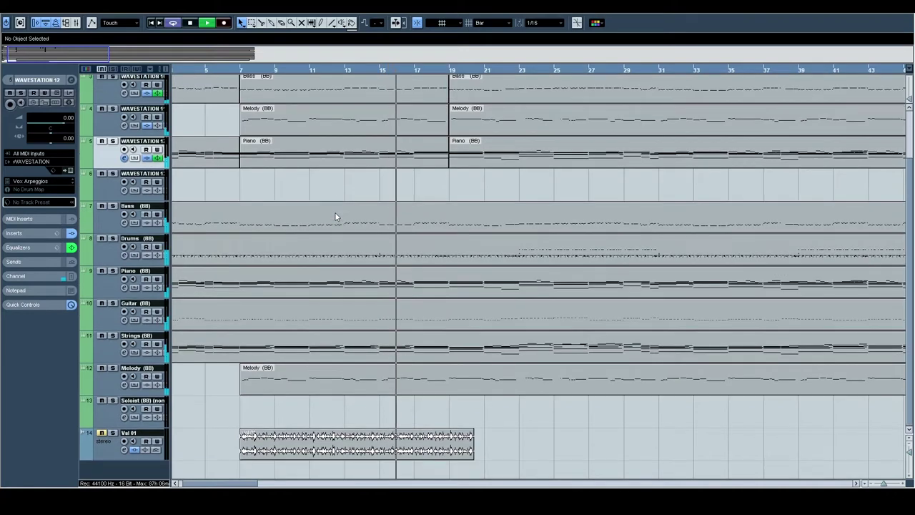
{"action": "scroll", "coordinate": [334, 217], "scroll_direction": "up", "scroll_amount": 4}
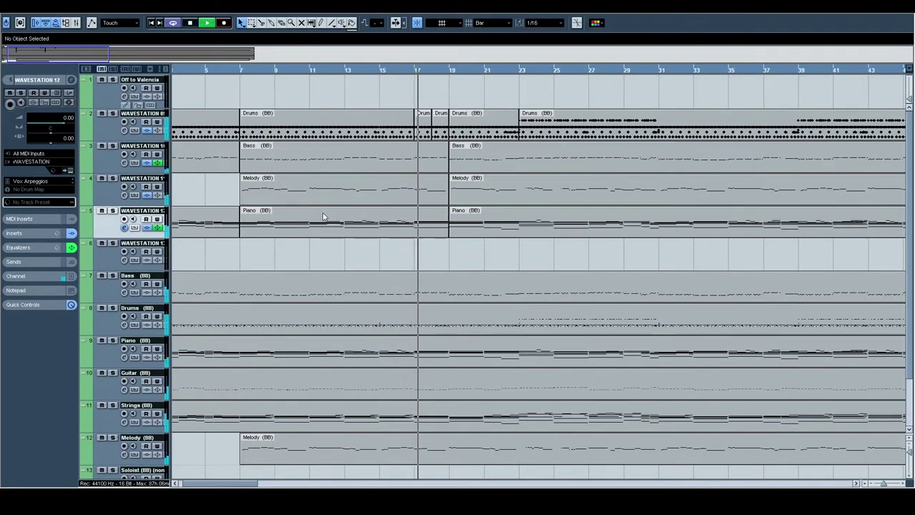
{"action": "scroll", "coordinate": [323, 216], "scroll_direction": "down", "scroll_amount": 2}
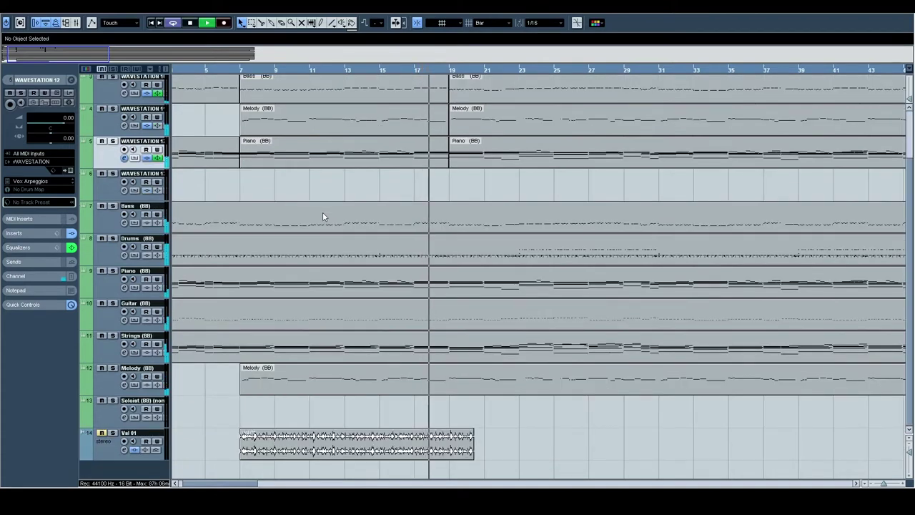
{"action": "key", "text": "space"}
Solo the Val 01 audio track and listen to it from the start of its clip at bar 7.
{"action": "left_click", "coordinate": [229, 72]}
{"action": "left_click", "coordinate": [223, 71]}
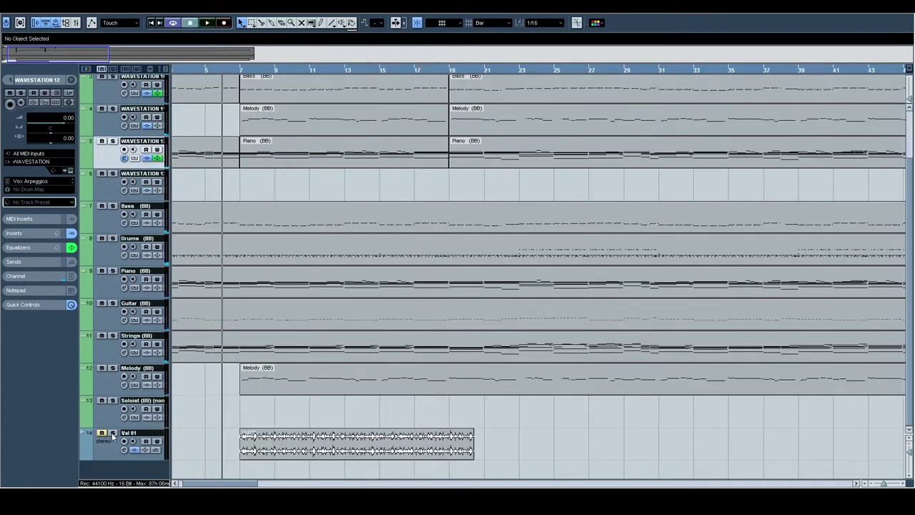
{"action": "left_click", "coordinate": [113, 434]}
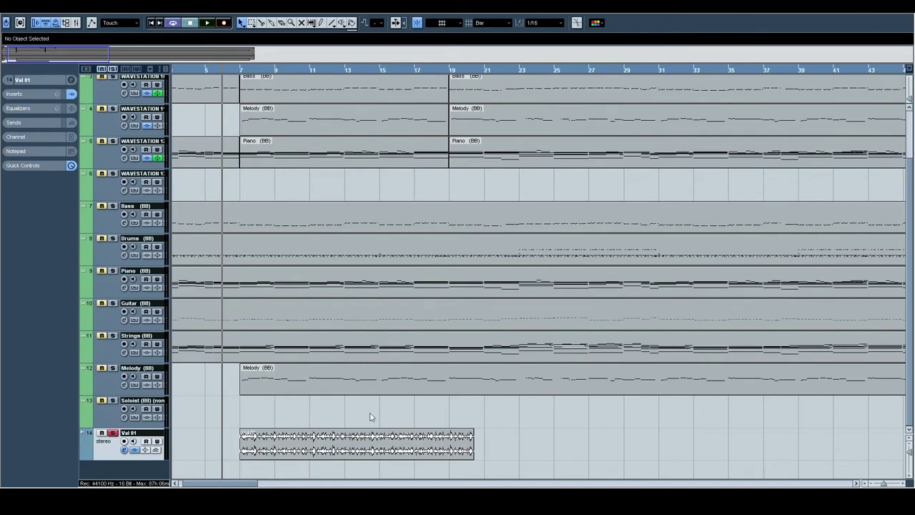
{"action": "key", "text": "space"}
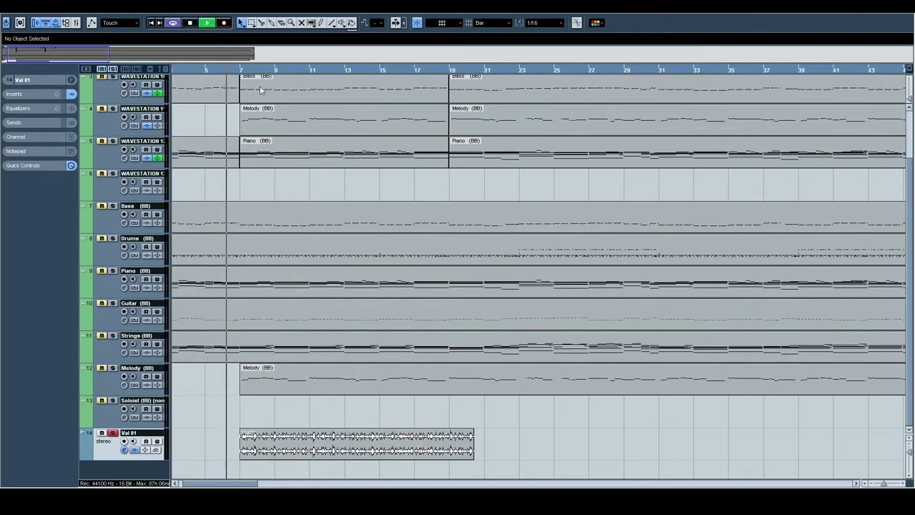
{"action": "left_click", "coordinate": [238, 70]}
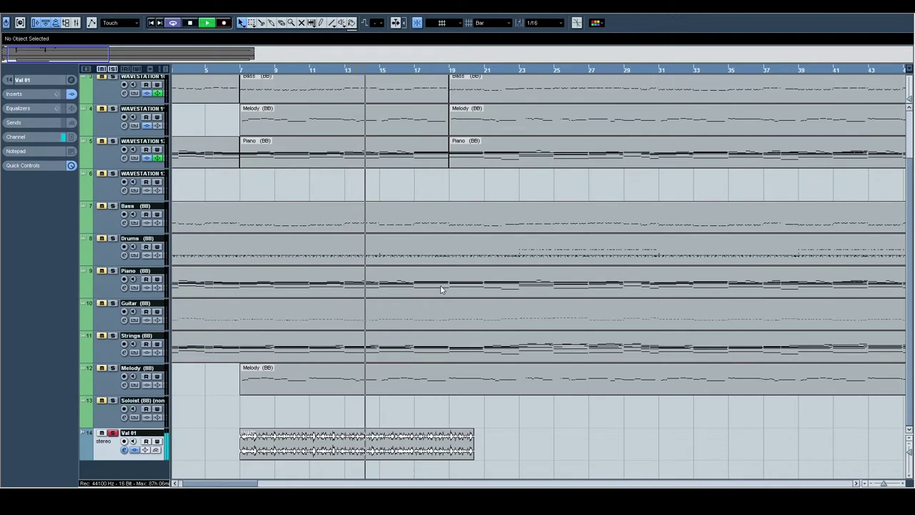
{"action": "key", "text": "space"}
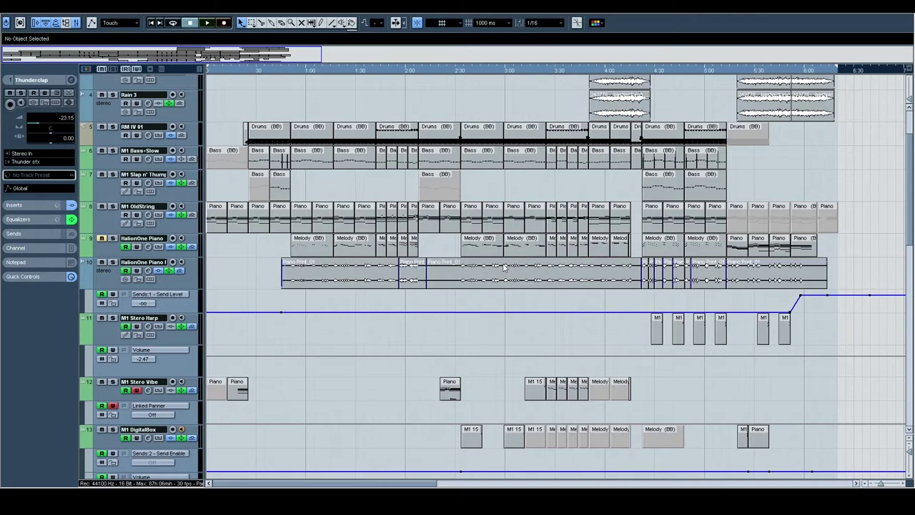
Play the full production arrangement from near its beginning and survey its rain, drum, bass, string and piano tracks along the timeline.
{"action": "scroll", "coordinate": [324, 254], "scroll_direction": "up", "scroll_amount": 3}
{"action": "left_click_drag", "start_coordinate": [229, 70], "coordinate": [170, 87]}
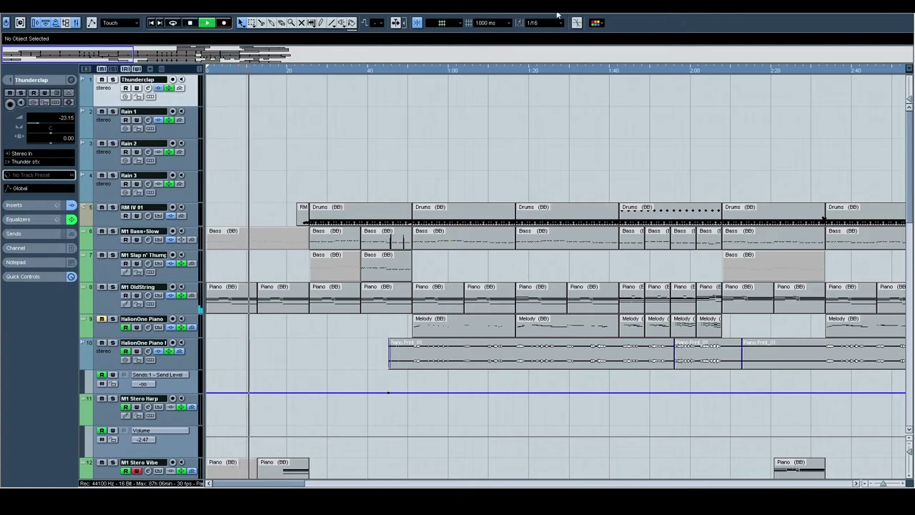
{"action": "left_click_drag", "start_coordinate": [576, 171], "coordinate": [276, 119]}
{"action": "scroll", "coordinate": [454, 191], "scroll_direction": "right", "scroll_amount": 4}
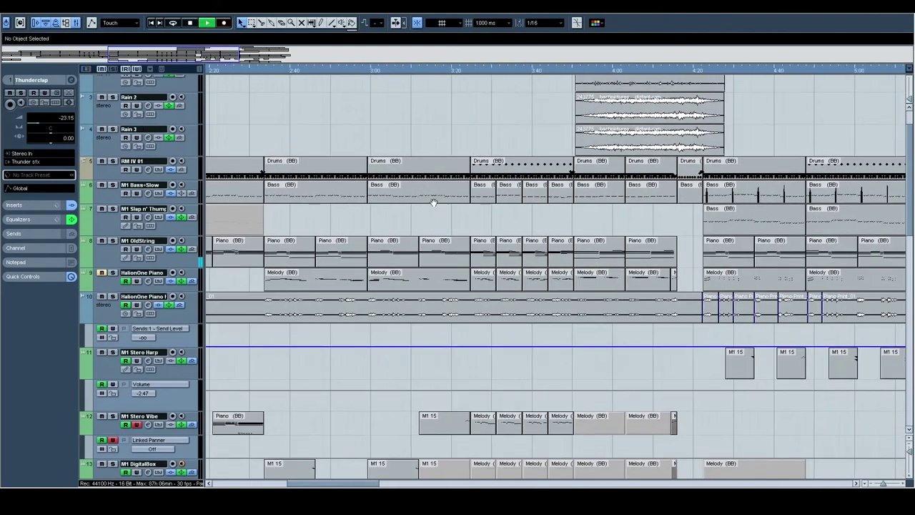
{"action": "left_click_drag", "start_coordinate": [751, 227], "coordinate": [394, 186]}
{"action": "left_click_drag", "start_coordinate": [248, 159], "coordinate": [515, 186]}
{"action": "scroll", "coordinate": [514, 184], "scroll_direction": "left", "scroll_amount": 10}
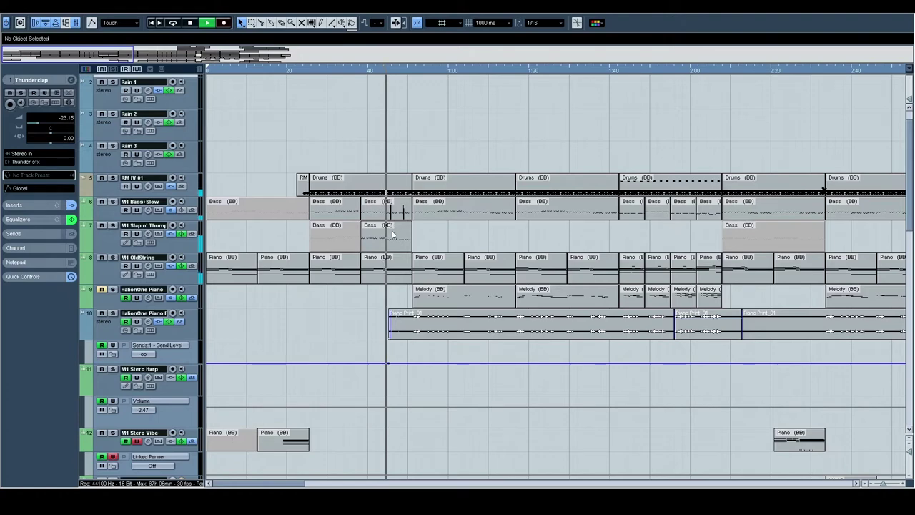
Increase the height of the HalionOne Piano audio track to enlarge the Piano Print waveforms.
{"action": "left_click_drag", "start_coordinate": [433, 239], "coordinate": [386, 232]}
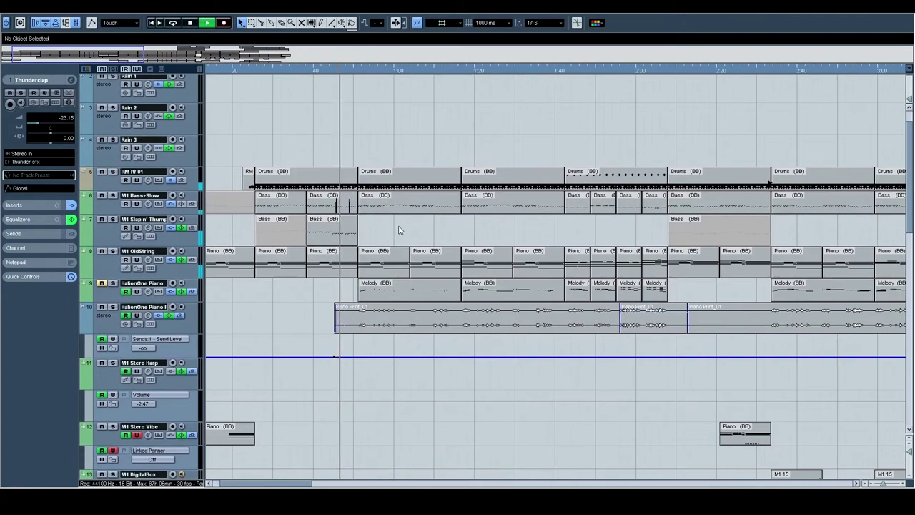
{"action": "scroll", "coordinate": [398, 229], "scroll_direction": "down", "scroll_amount": 1}
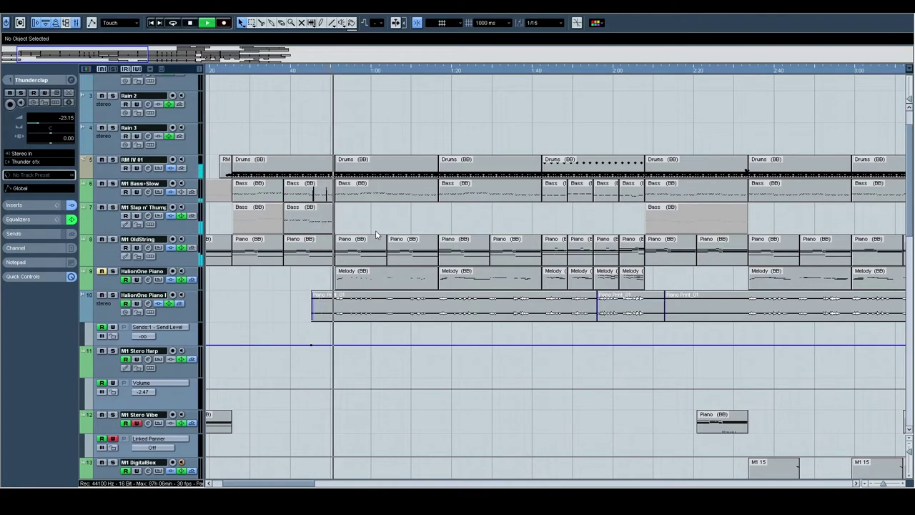
{"action": "scroll", "coordinate": [371, 193], "scroll_direction": "down", "scroll_amount": 3}
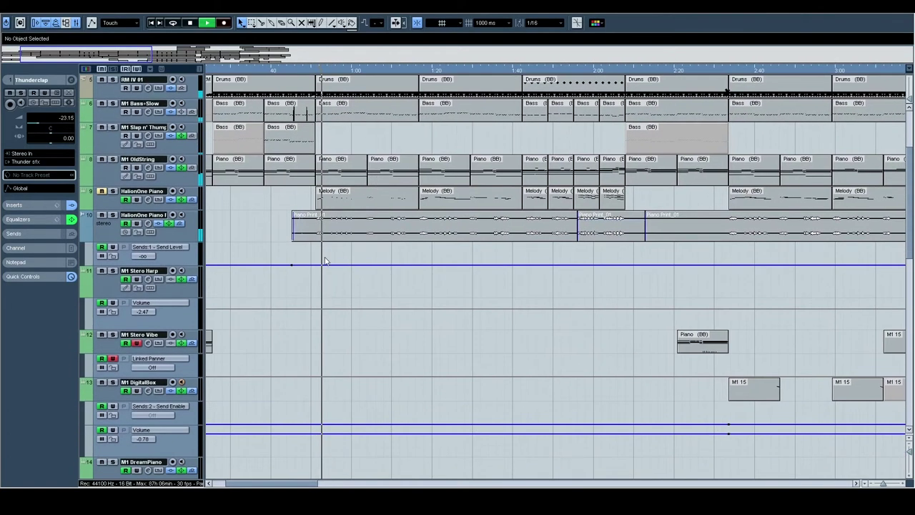
{"action": "left_click_drag", "start_coordinate": [172, 241], "coordinate": [174, 338]}
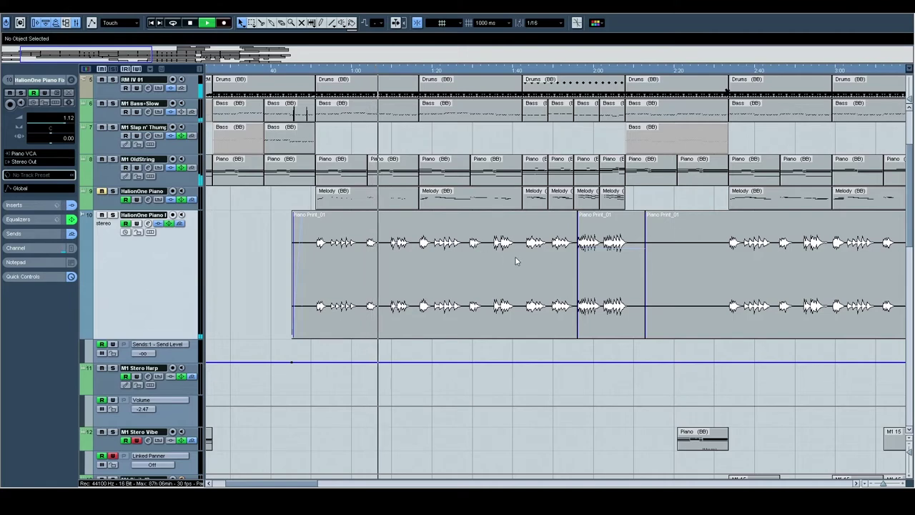
Solo the HalionOne Piano MIDI track and open its HALionOne instrument editor.
{"action": "left_click", "coordinate": [112, 191]}
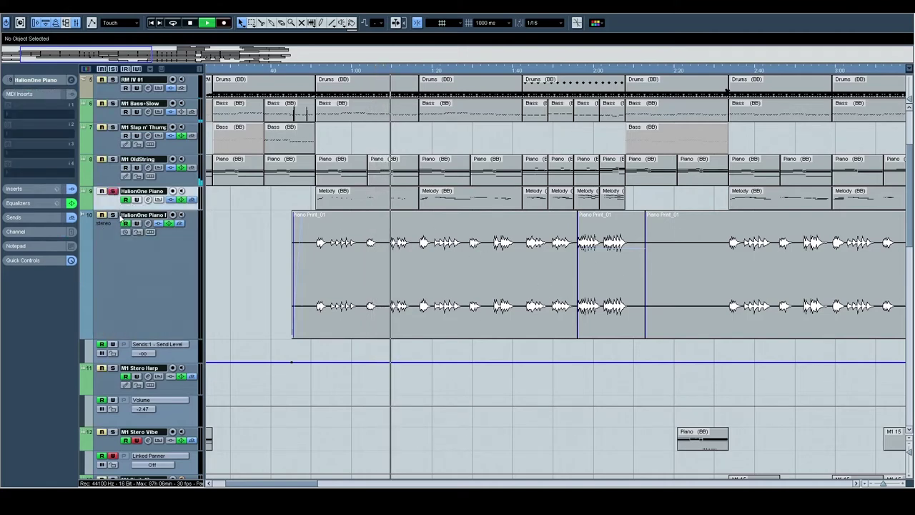
{"action": "left_click", "coordinate": [53, 80]}
{"action": "left_click", "coordinate": [67, 172]}
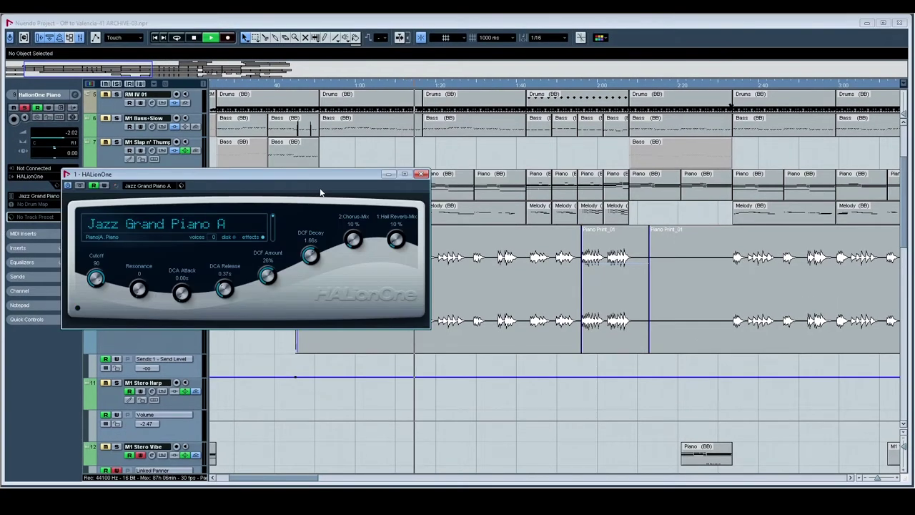
Close the HALionOne editor, look over the Piano Print audio along the timeline, and stop playback.
{"action": "left_click", "coordinate": [422, 174]}
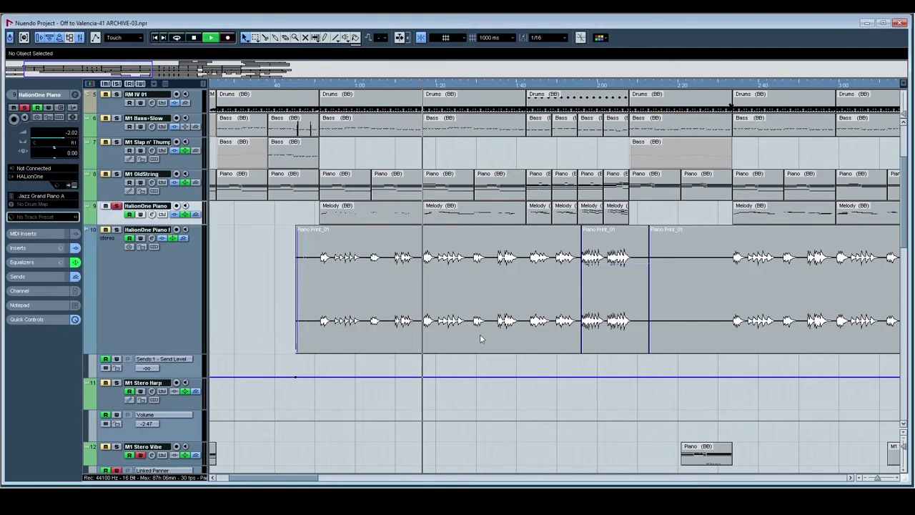
{"action": "left_click_drag", "start_coordinate": [769, 264], "coordinate": [526, 247]}
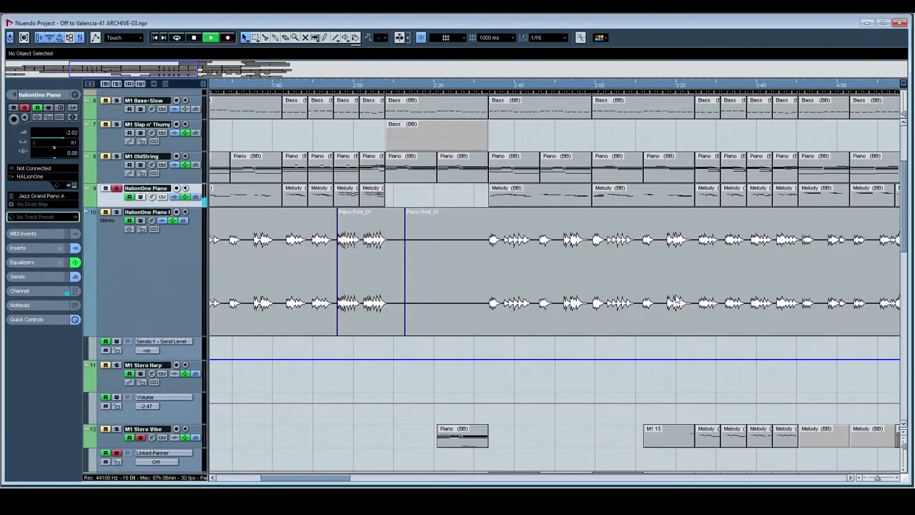
{"action": "scroll", "coordinate": [522, 298], "scroll_direction": "right", "scroll_amount": 8}
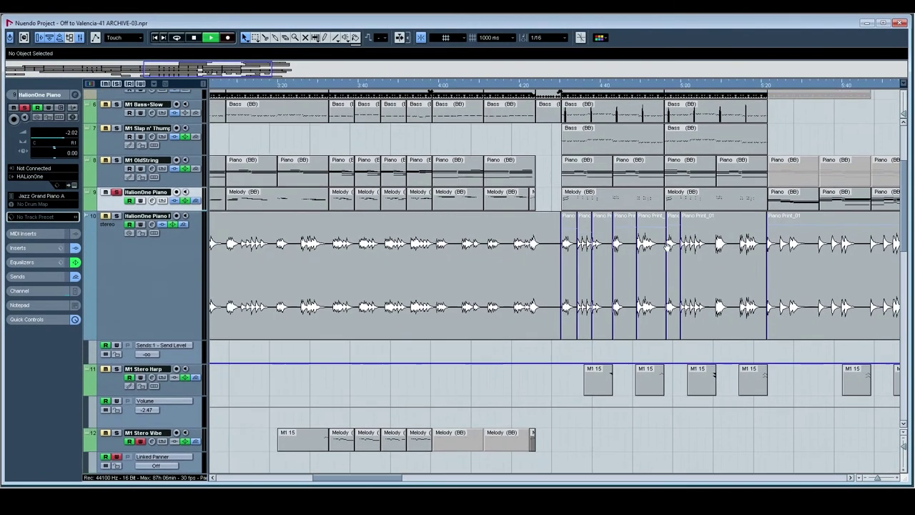
{"action": "scroll", "coordinate": [393, 252], "scroll_direction": "left", "scroll_amount": 10}
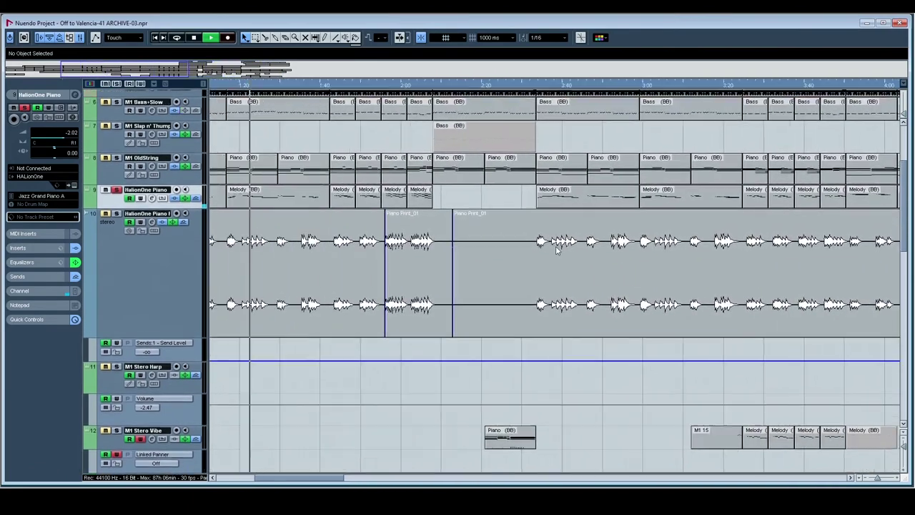
{"action": "key", "text": "space"}
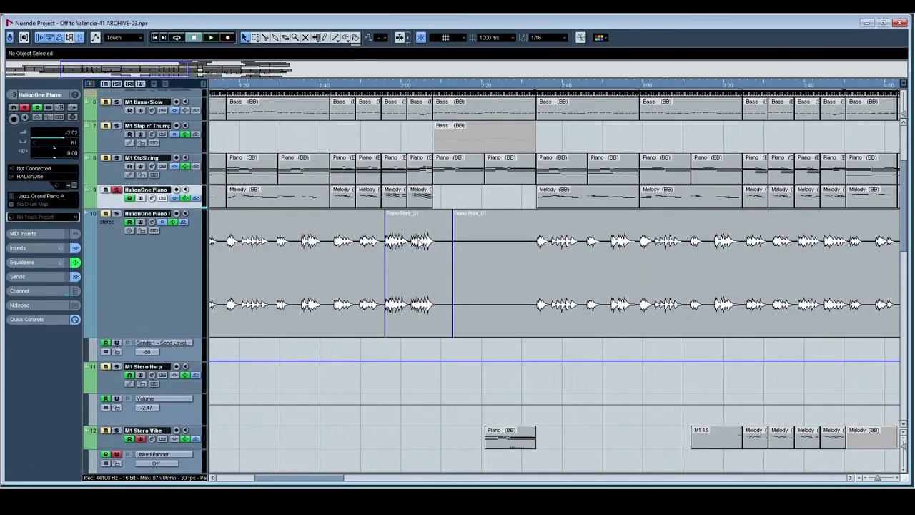
Inspect the cut Piano Print clips after 4:20, selecting the one starting at 4:51 and the final one starting at 5:13.
{"action": "left_click_drag", "start_coordinate": [404, 252], "coordinate": [612, 187]}
{"action": "scroll", "coordinate": [618, 196], "scroll_direction": "right", "scroll_amount": 15}
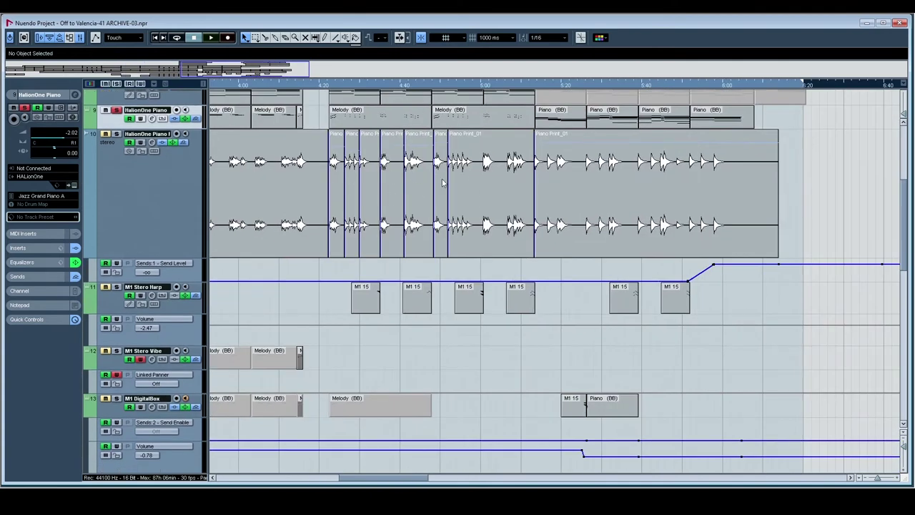
{"action": "left_click", "coordinate": [342, 178]}
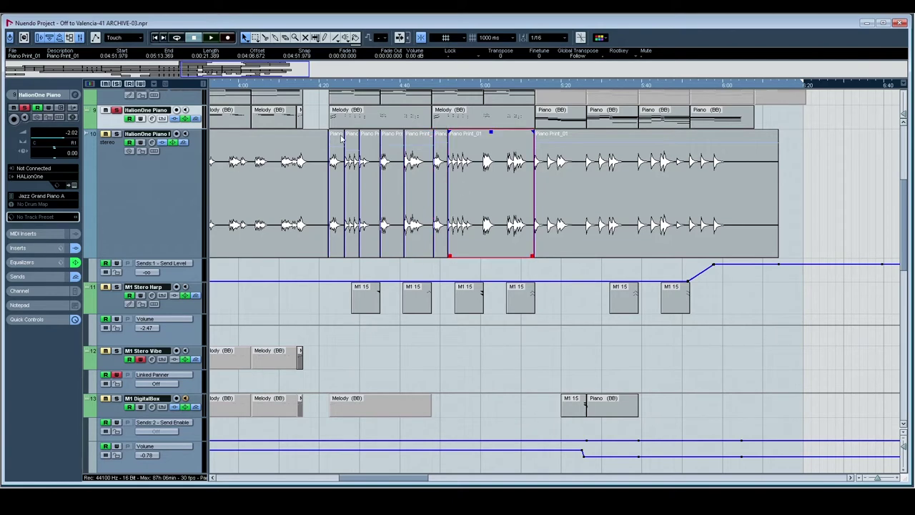
{"action": "left_click", "coordinate": [580, 178]}
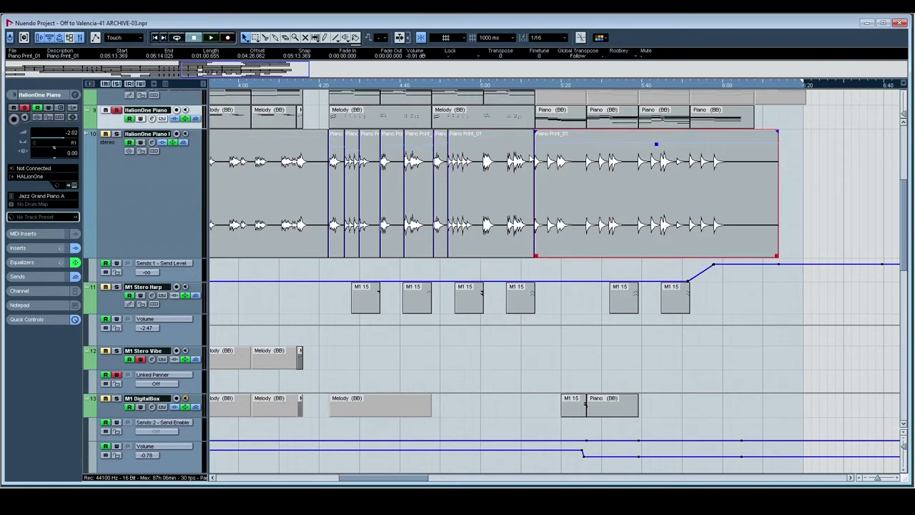
Clear the solo, mute the HalionOne Piano MIDI track and play the arrangement from about 0:50 with the Piano Print audio.
{"action": "scroll", "coordinate": [429, 157], "scroll_direction": "left", "scroll_amount": 10}
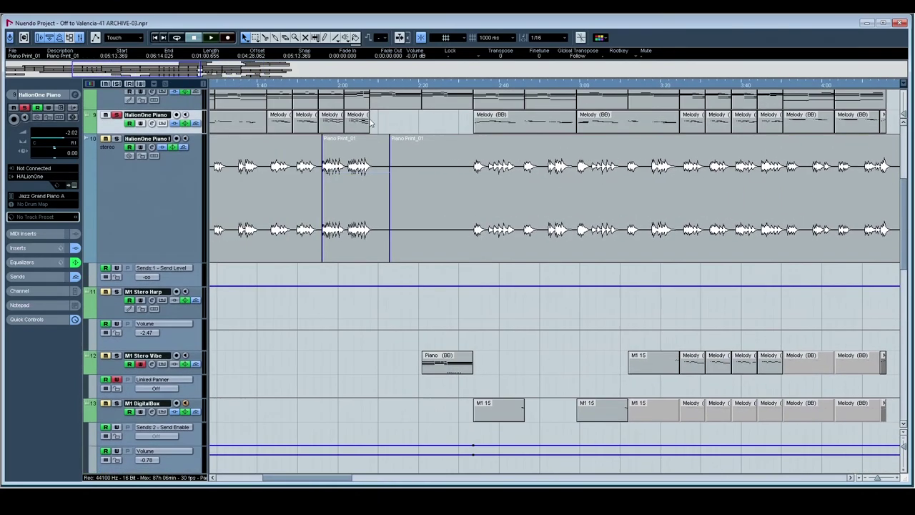
{"action": "scroll", "coordinate": [243, 156], "scroll_direction": "left", "scroll_amount": 3}
{"action": "scroll", "coordinate": [243, 156], "scroll_direction": "up", "scroll_amount": 1}
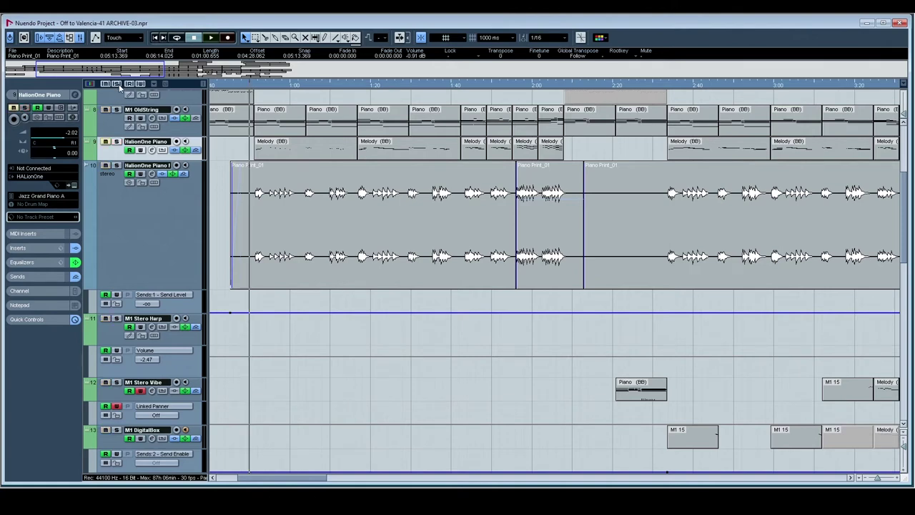
{"action": "key", "text": "space"}
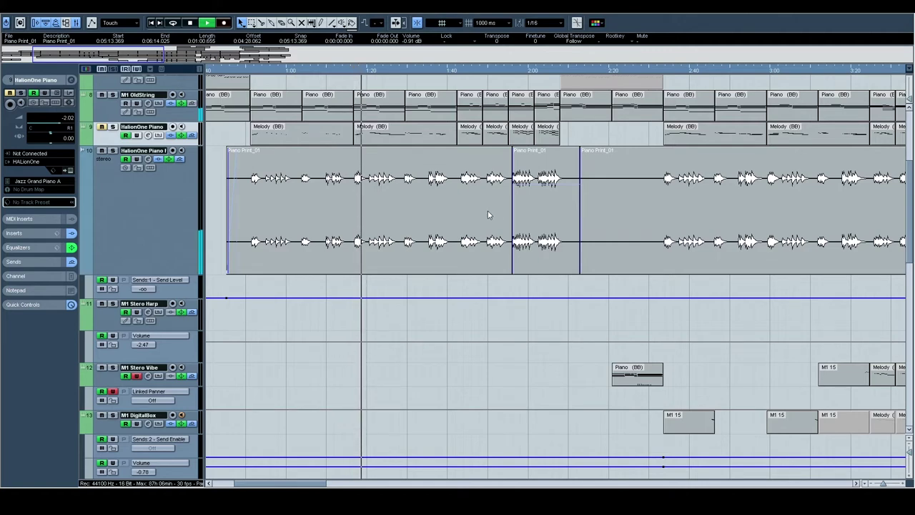
Survey the drum, bass, string and piano tracks during playback, and move the playback position ahead to shortly before 2:00.
{"action": "left_click_drag", "start_coordinate": [488, 210], "coordinate": [411, 277]}
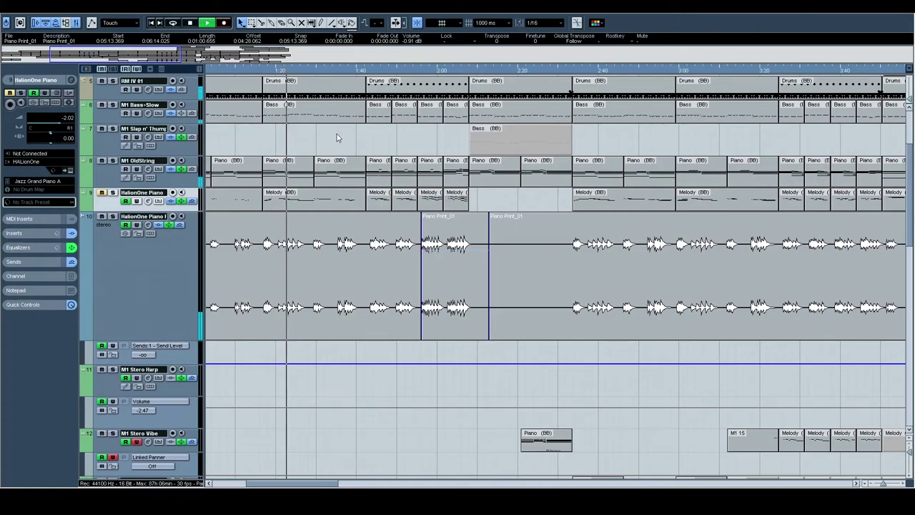
{"action": "left_click_drag", "start_coordinate": [348, 138], "coordinate": [447, 169]}
{"action": "scroll", "coordinate": [446, 169], "scroll_direction": "down", "scroll_amount": 1}
{"action": "scroll", "coordinate": [446, 169], "scroll_direction": "left", "scroll_amount": 2}
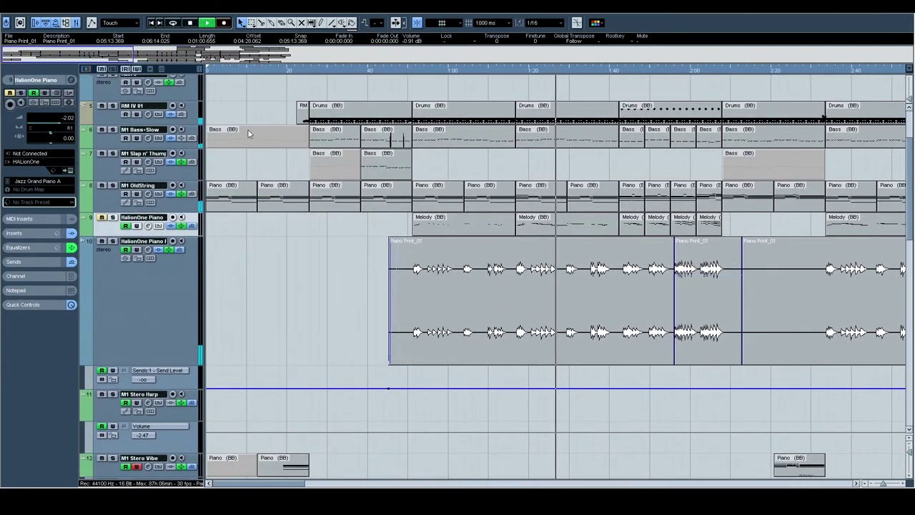
{"action": "left_click_drag", "start_coordinate": [562, 148], "coordinate": [332, 169]}
{"action": "left_click", "coordinate": [381, 70]}
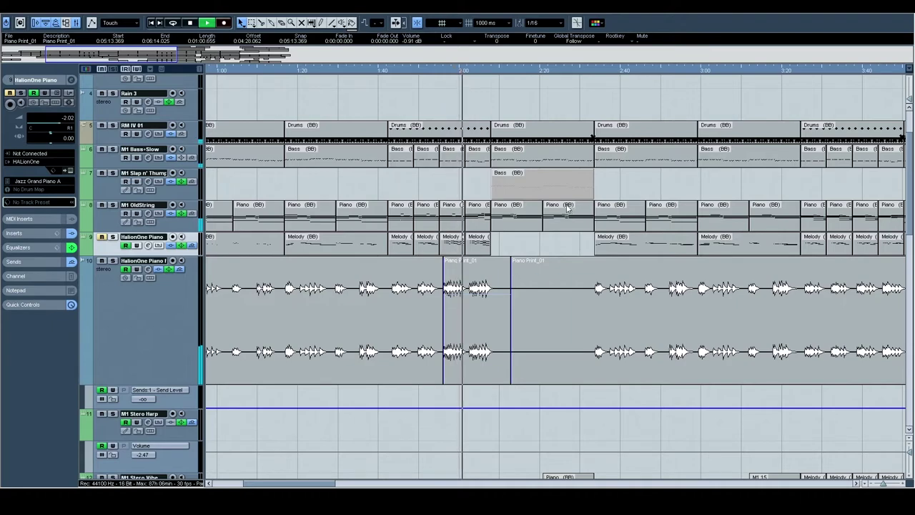
Follow playback past 2:00 and examine the Stero Vibe, DigitalBox, rain and thunder parts around the break in the piano melody.
{"action": "scroll", "coordinate": [558, 232], "scroll_direction": "up", "scroll_amount": 2}
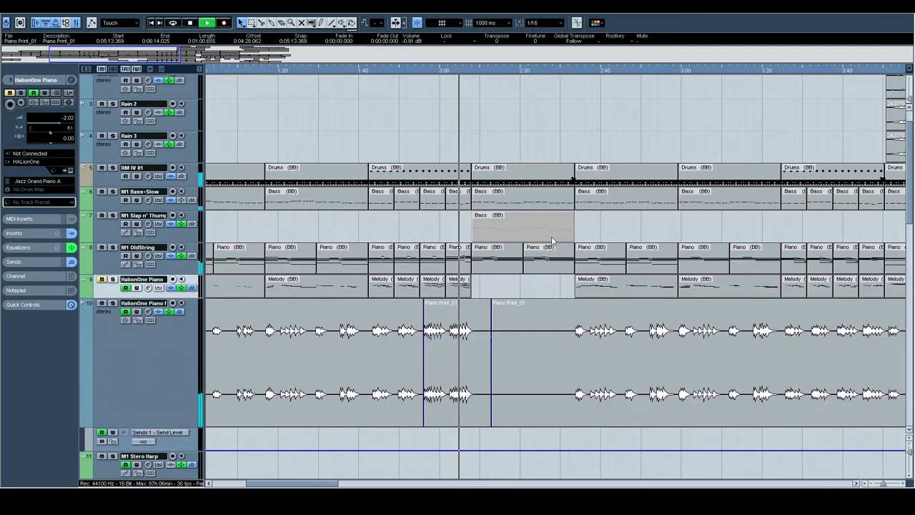
{"action": "scroll", "coordinate": [537, 191], "scroll_direction": "down", "scroll_amount": 8}
{"action": "scroll", "coordinate": [536, 191], "scroll_direction": "right", "scroll_amount": 1}
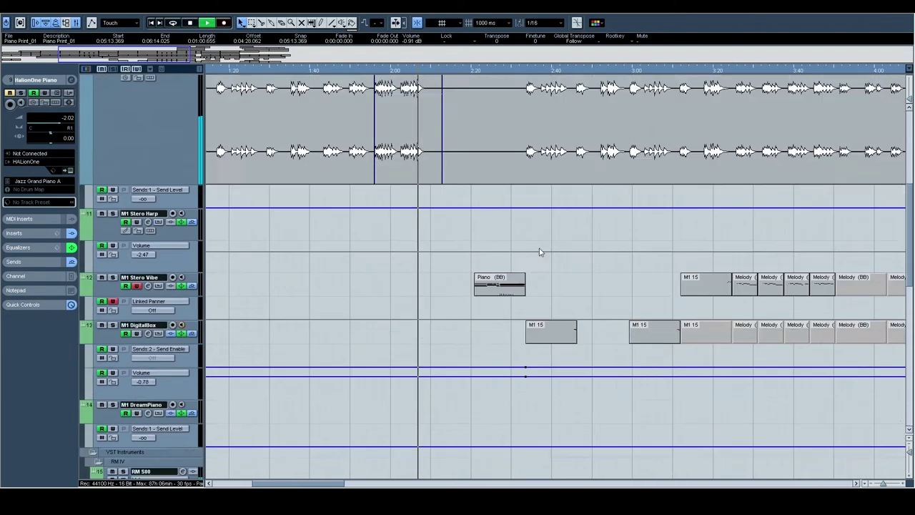
{"action": "scroll", "coordinate": [537, 253], "scroll_direction": "up", "scroll_amount": 8}
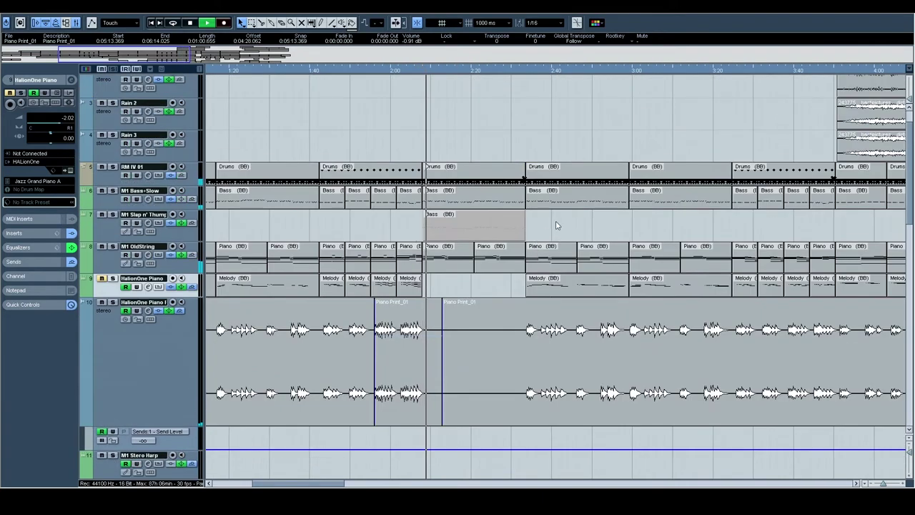
{"action": "scroll", "coordinate": [525, 228], "scroll_direction": "right", "scroll_amount": 3}
{"action": "scroll", "coordinate": [484, 241], "scroll_direction": "up", "scroll_amount": 2}
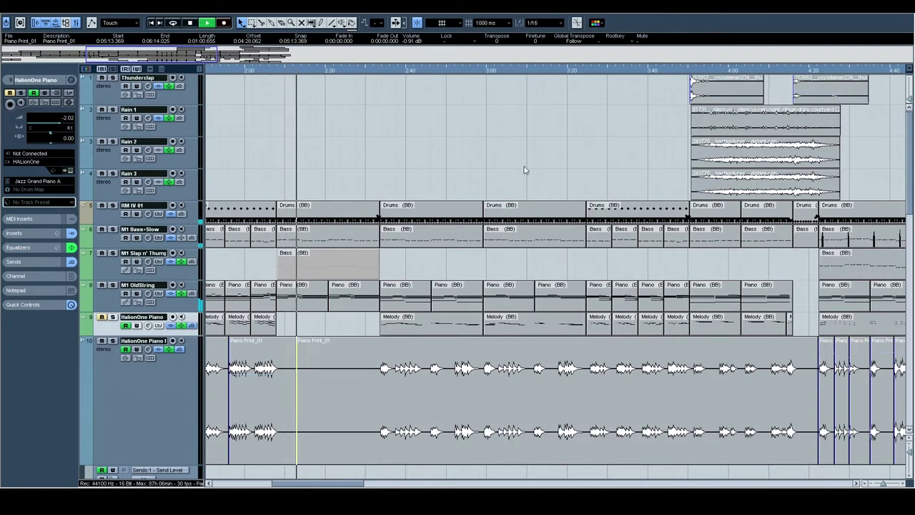
{"action": "scroll", "coordinate": [579, 247], "scroll_direction": "right", "scroll_amount": 2}
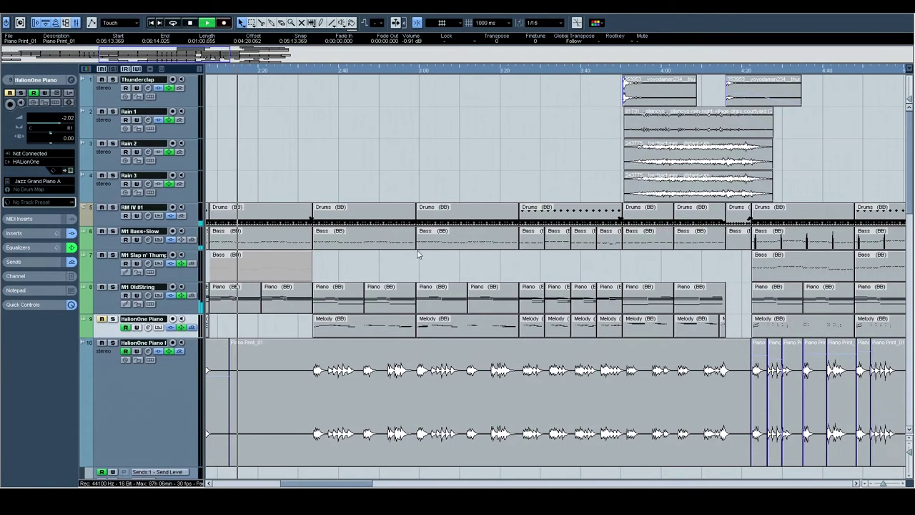
{"action": "scroll", "coordinate": [410, 248], "scroll_direction": "left", "scroll_amount": 5}
{"action": "scroll", "coordinate": [592, 131], "scroll_direction": "down", "scroll_amount": 3}
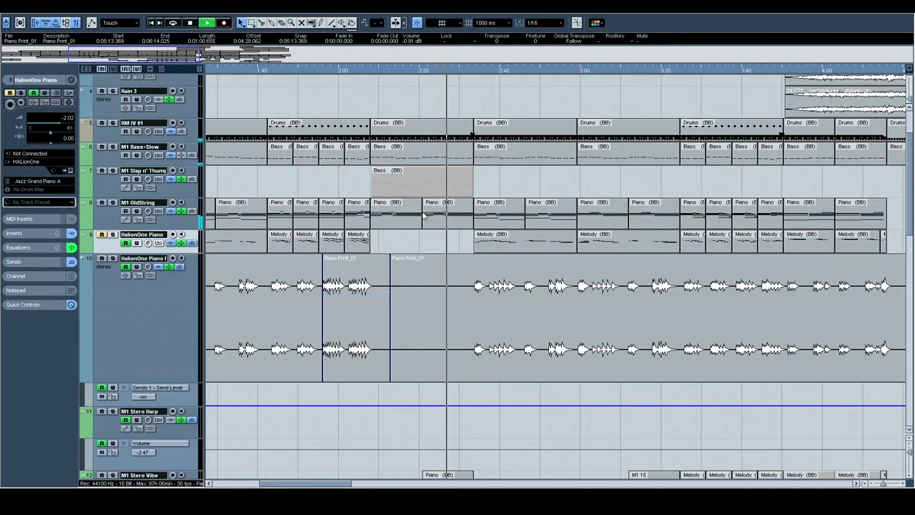
Solo the RM IV 01 drum track, deselect all clips and bring up its separate VST instrument output channels.
{"action": "left_click", "coordinate": [115, 123]}
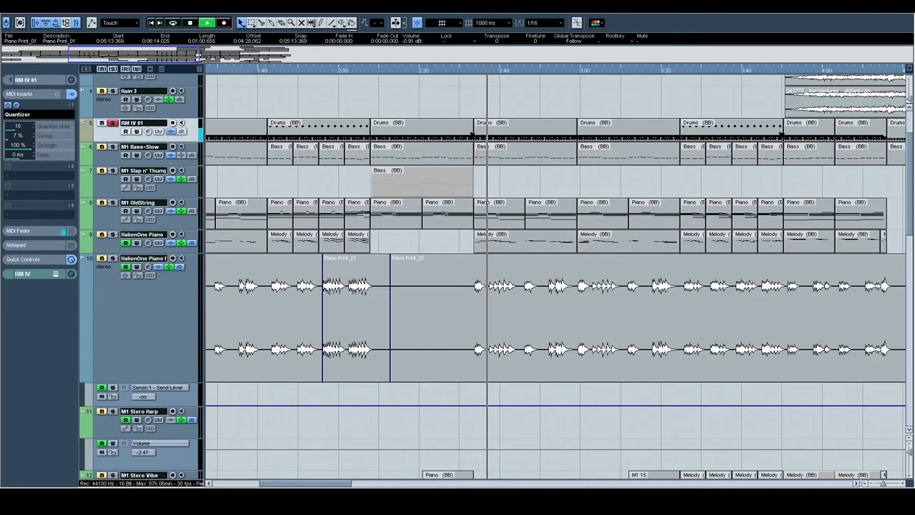
{"action": "left_click", "coordinate": [299, 320]}
{"action": "scroll", "coordinate": [298, 320], "scroll_direction": "down", "scroll_amount": 5}
Isolate the snare by muting the kick and other drum channels, leaving RM M01, Snare Verb and Snare Group soloed.
{"action": "left_click", "coordinate": [112, 267]}
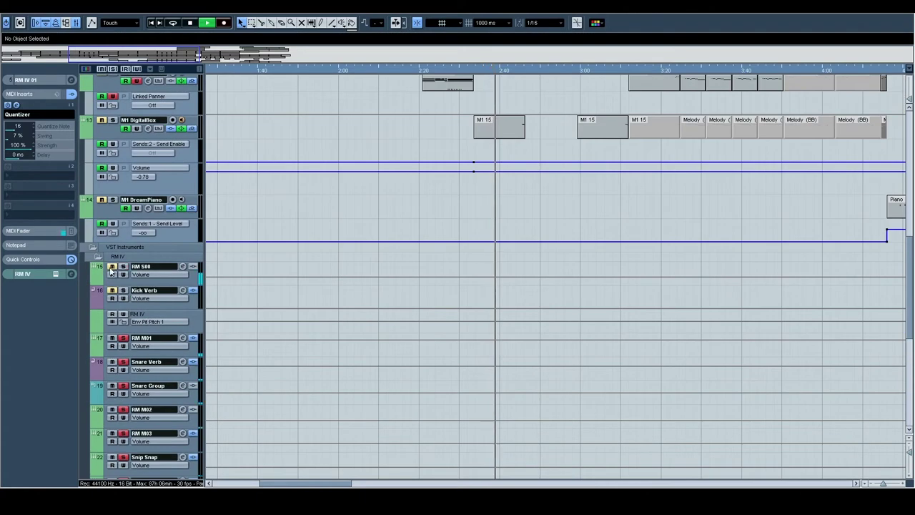
{"action": "left_click", "coordinate": [112, 385]}
{"action": "left_click", "coordinate": [111, 386]}
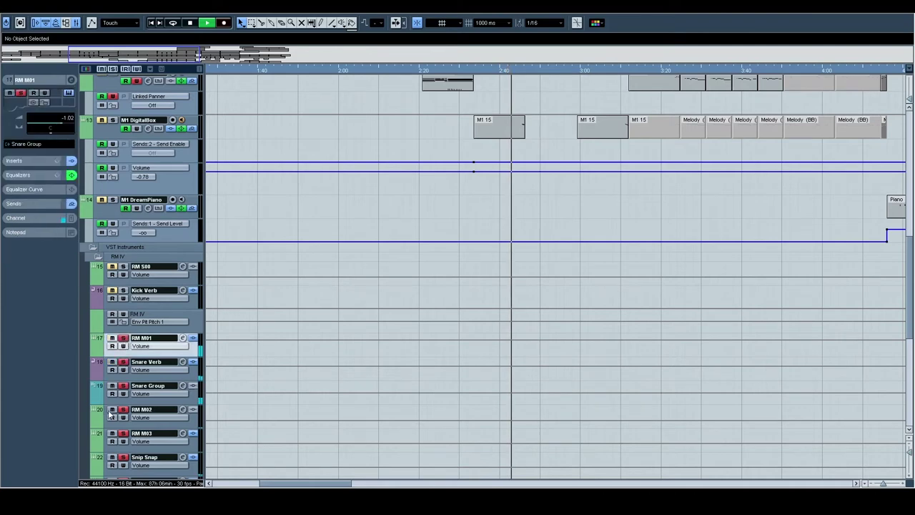
{"action": "scroll", "coordinate": [333, 368], "scroll_direction": "down", "scroll_amount": 5}
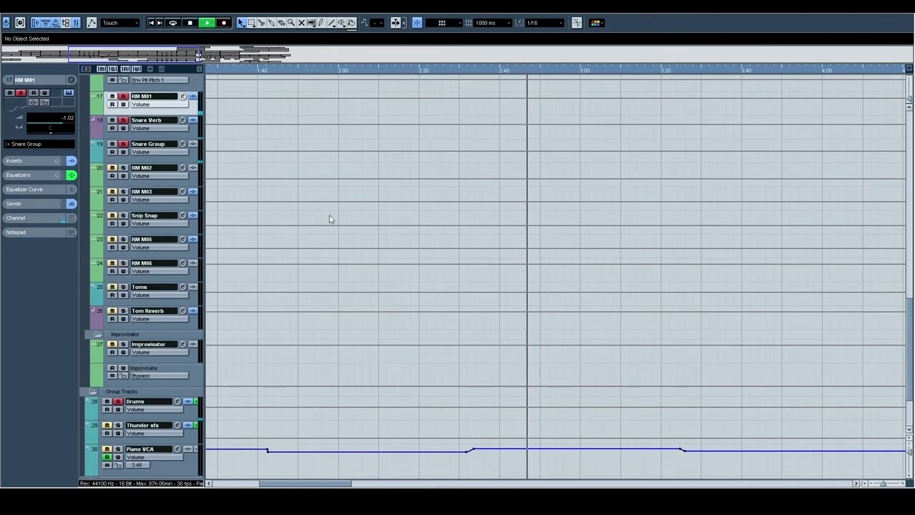
{"action": "scroll", "coordinate": [331, 217], "scroll_direction": "up", "scroll_amount": 2}
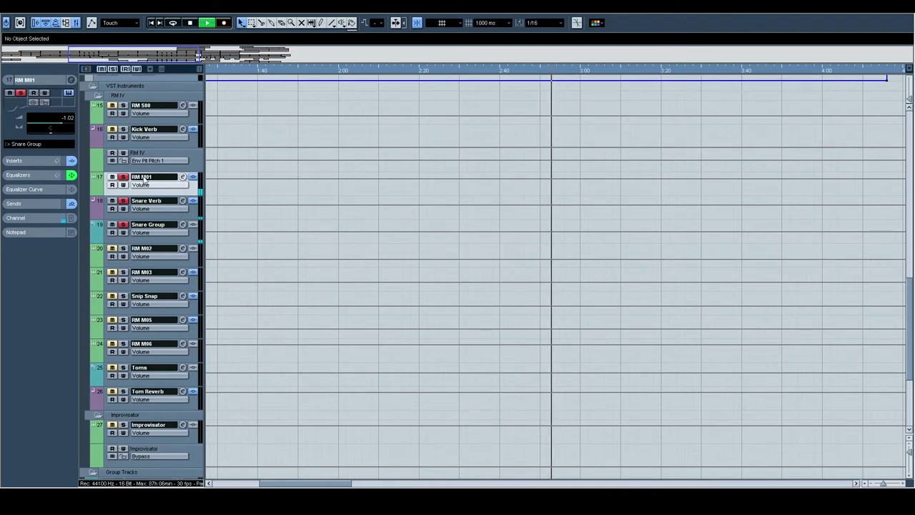
Clear all solos to hear the full arrangement again and look over its tracks around 3:00.
{"action": "left_click", "coordinate": [113, 70]}
{"action": "scroll", "coordinate": [516, 160], "scroll_direction": "up", "scroll_amount": 6}
{"action": "left_click_drag", "start_coordinate": [589, 188], "coordinate": [526, 188]}
{"action": "scroll", "coordinate": [525, 188], "scroll_direction": "up", "scroll_amount": 3}
{"action": "scroll", "coordinate": [519, 218], "scroll_direction": "up", "scroll_amount": 2}
{"action": "scroll", "coordinate": [486, 214], "scroll_direction": "down", "scroll_amount": 2}
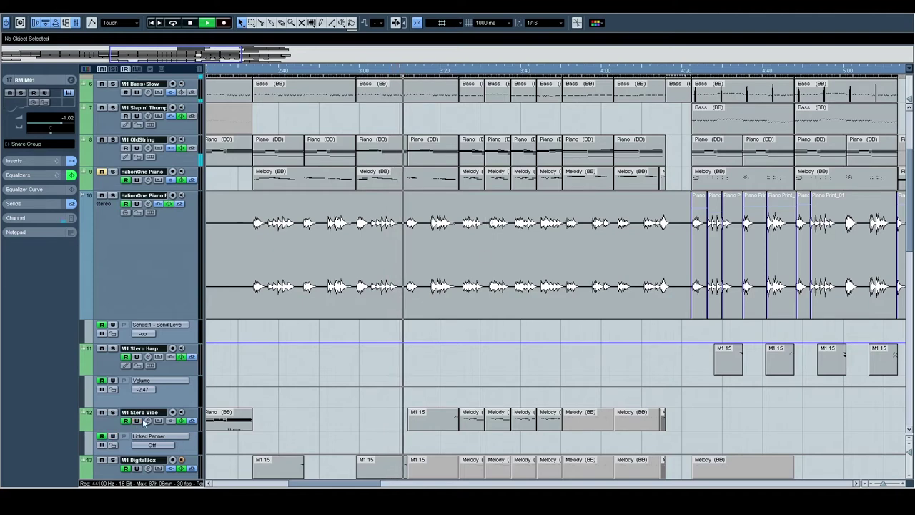
Open the M1 15 part at 3:12 on the M1 Stero Vibe track, examine its notes, and return to the arrangement.
{"action": "scroll", "coordinate": [341, 368], "scroll_direction": "down", "scroll_amount": 3}
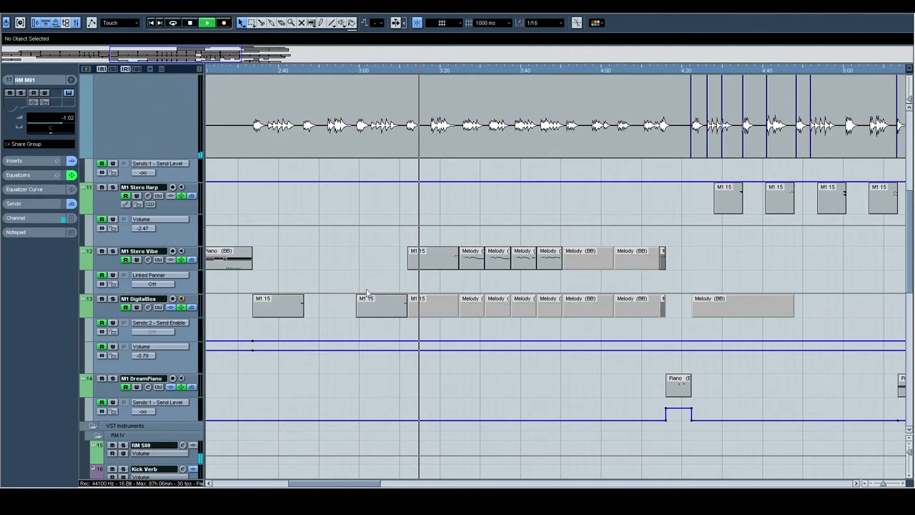
{"action": "double_click", "coordinate": [440, 265]}
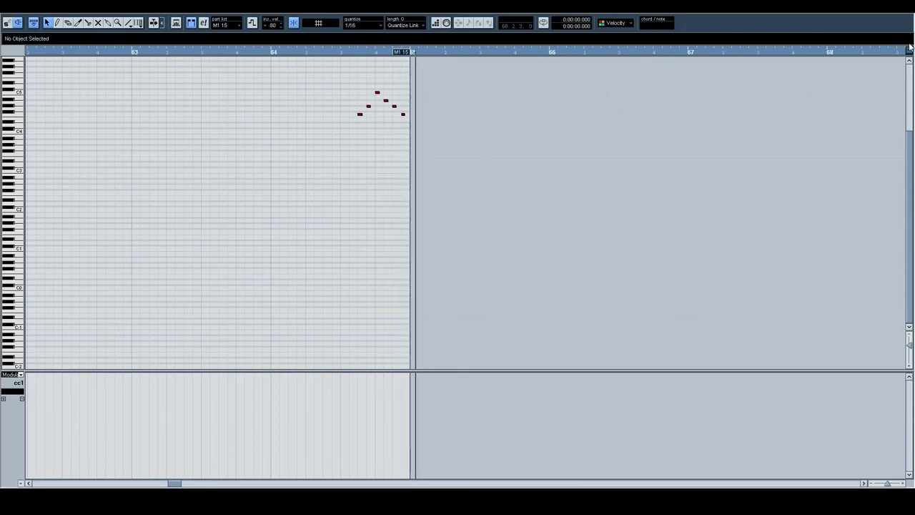
{"action": "key", "text": "Return"}
{"action": "scroll", "coordinate": [594, 196], "scroll_direction": "right", "scroll_amount": 1}
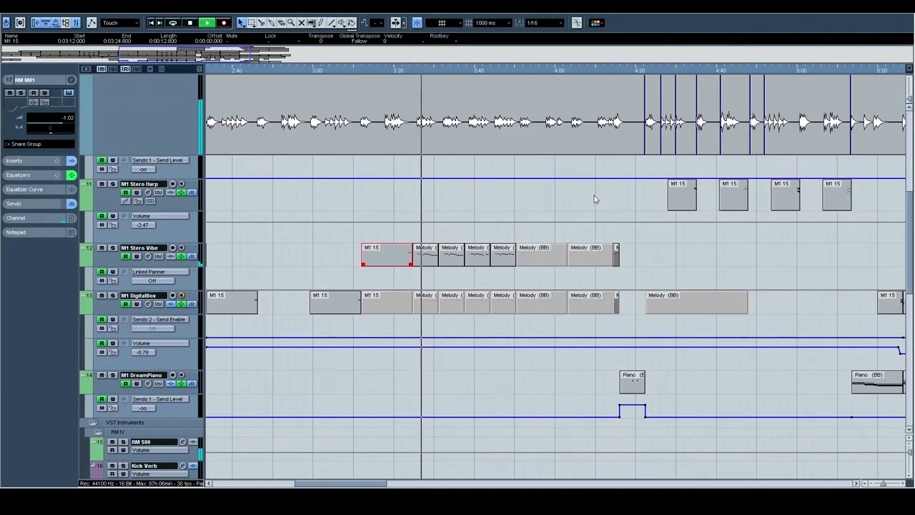
Survey the tracks from 3:40 to the ending, and replay from just before the first Thunderclap and rain clips.
{"action": "scroll", "coordinate": [507, 250], "scroll_direction": "up", "scroll_amount": 5}
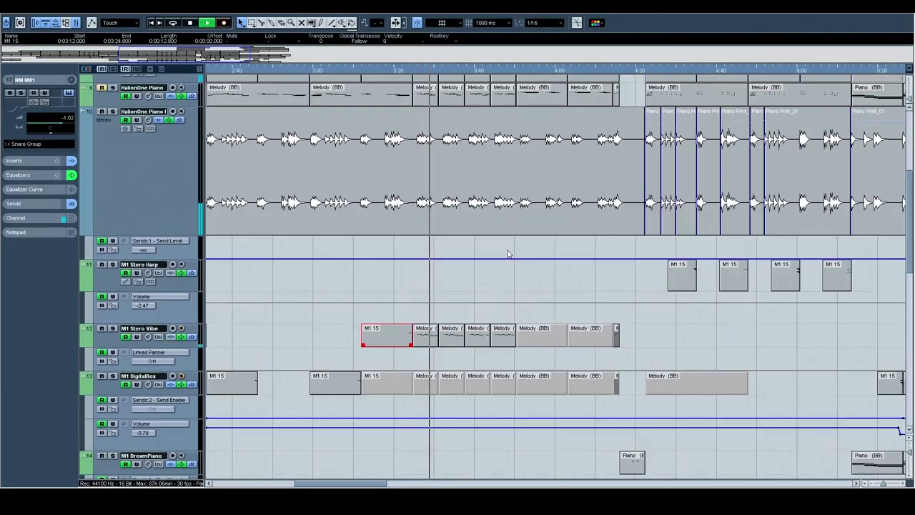
{"action": "scroll", "coordinate": [522, 243], "scroll_direction": "up", "scroll_amount": 4}
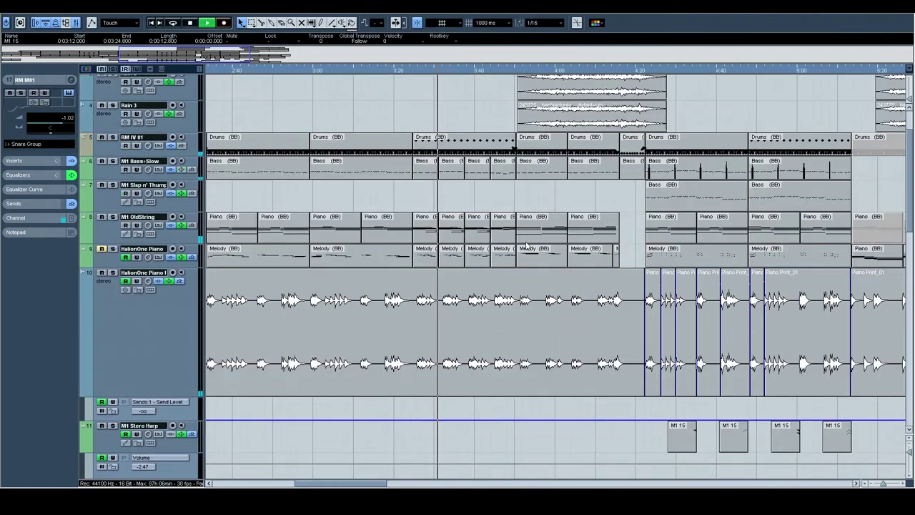
{"action": "scroll", "coordinate": [637, 191], "scroll_direction": "right", "scroll_amount": 6}
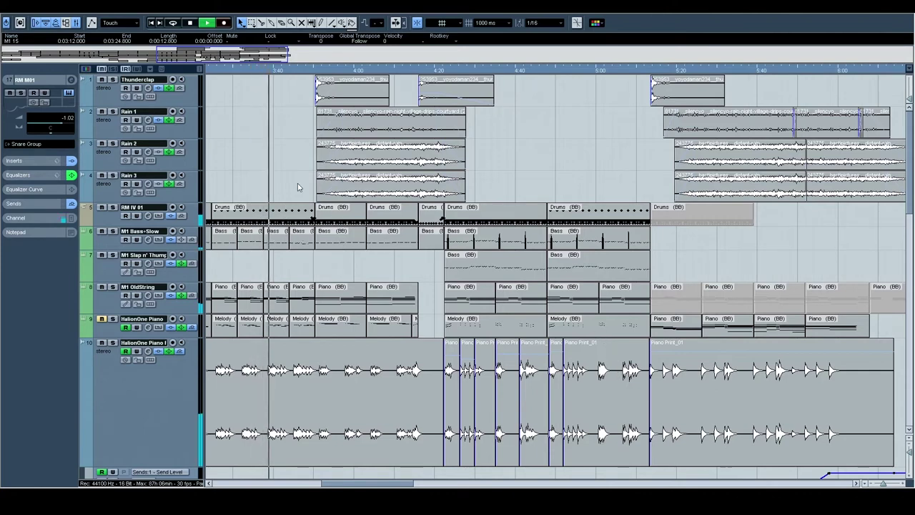
{"action": "scroll", "coordinate": [373, 250], "scroll_direction": "down", "scroll_amount": 10}
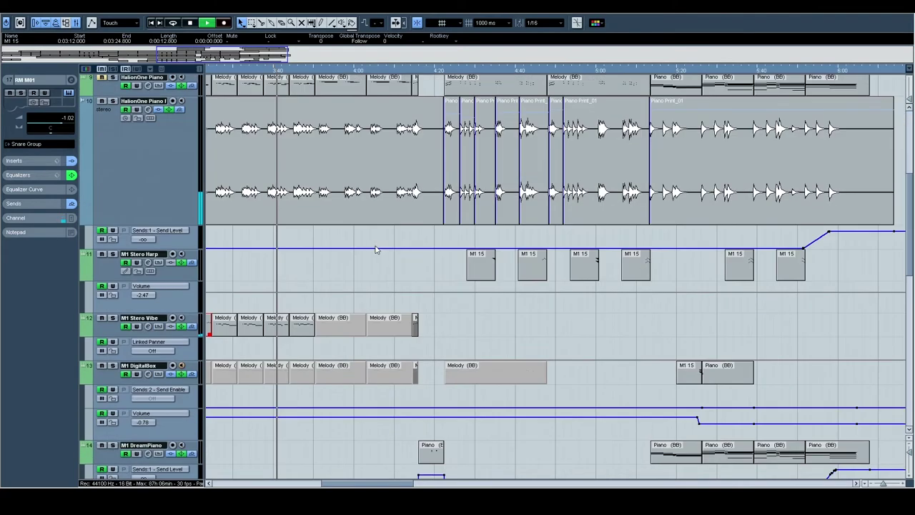
{"action": "scroll", "coordinate": [368, 251], "scroll_direction": "up", "scroll_amount": 10}
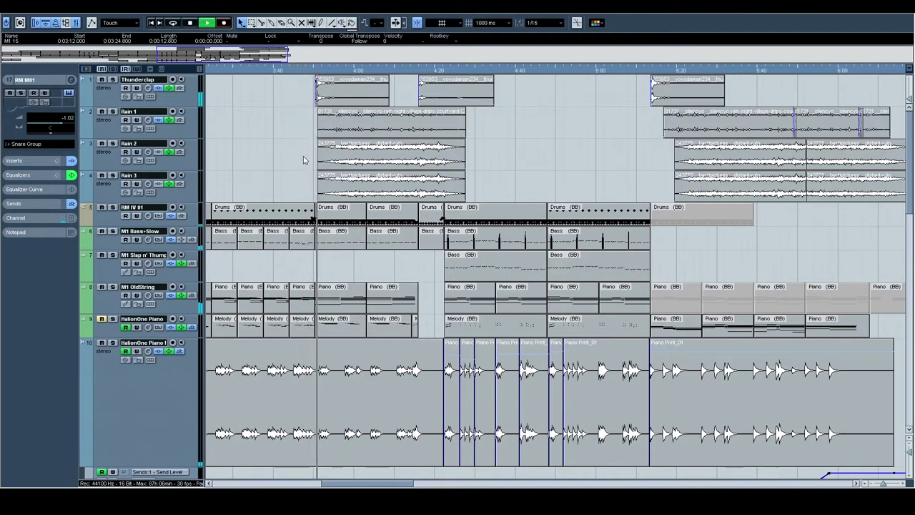
{"action": "left_click", "coordinate": [303, 72]}
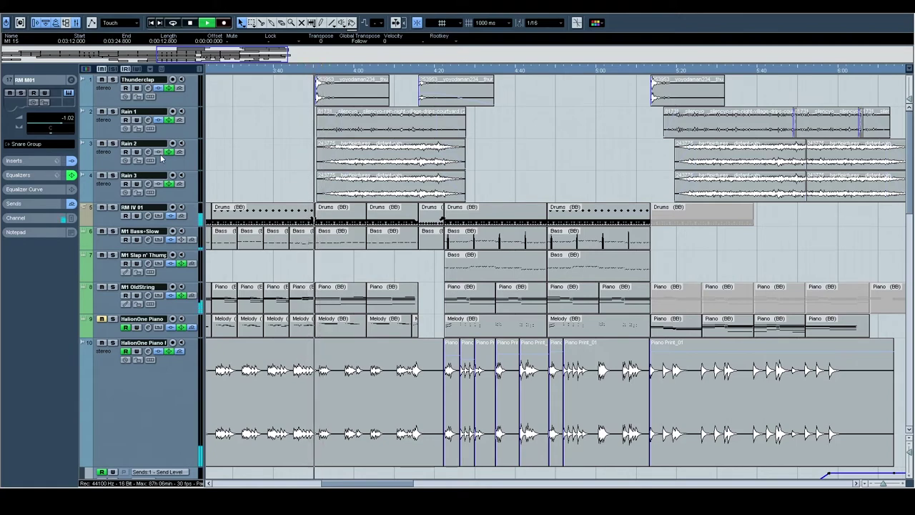
Solo the Thunder sfx group and zoom in on the Thunderclap and rain clips playing from about 3:50.
{"action": "scroll", "coordinate": [117, 90], "scroll_direction": "down", "scroll_amount": 10}
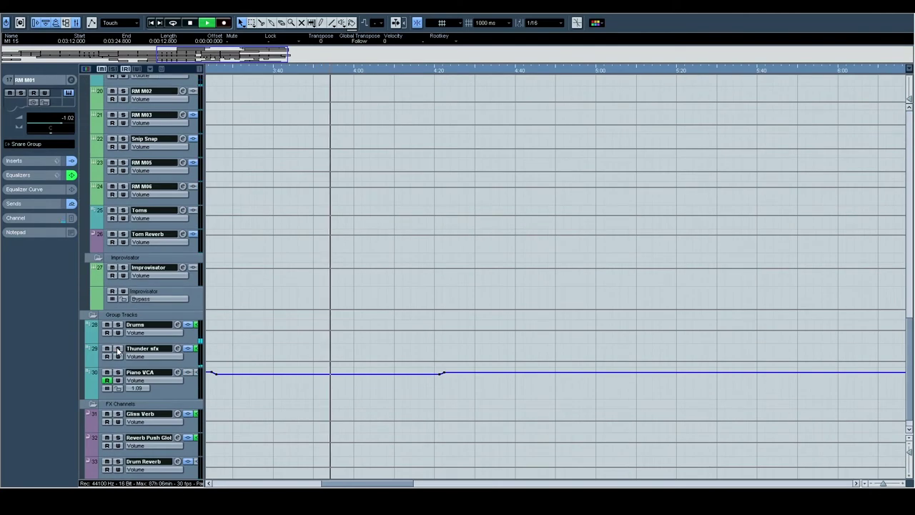
{"action": "left_click", "coordinate": [120, 350]}
{"action": "scroll", "coordinate": [121, 350], "scroll_direction": "up", "scroll_amount": 10}
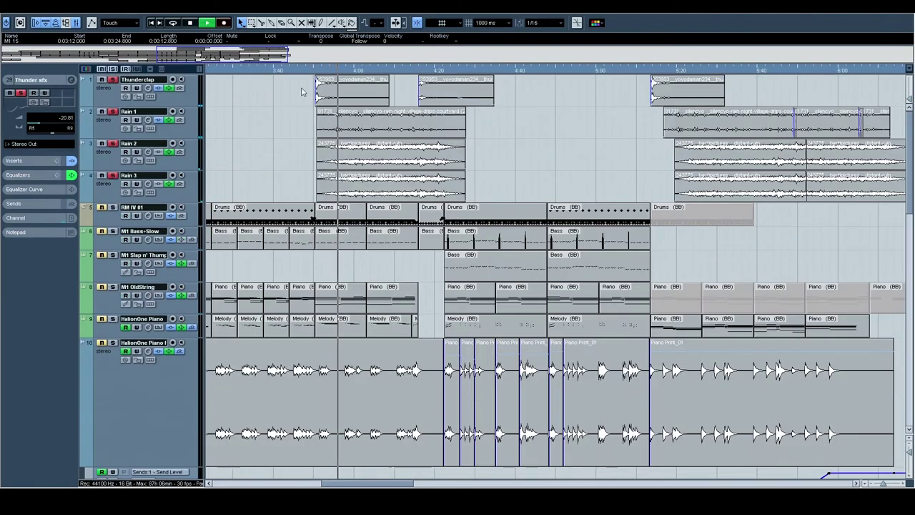
{"action": "left_click_drag", "start_coordinate": [312, 72], "coordinate": [311, 94]}
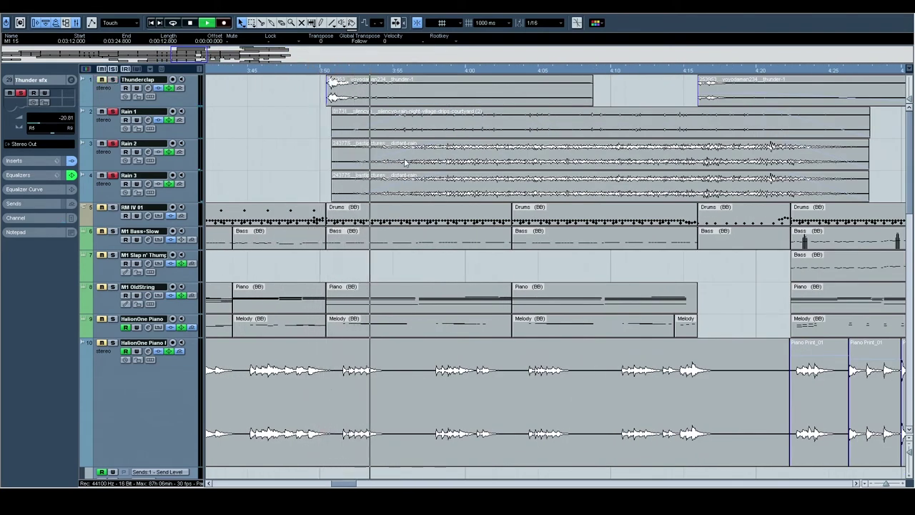
{"action": "left_click_drag", "start_coordinate": [483, 88], "coordinate": [363, 85]}
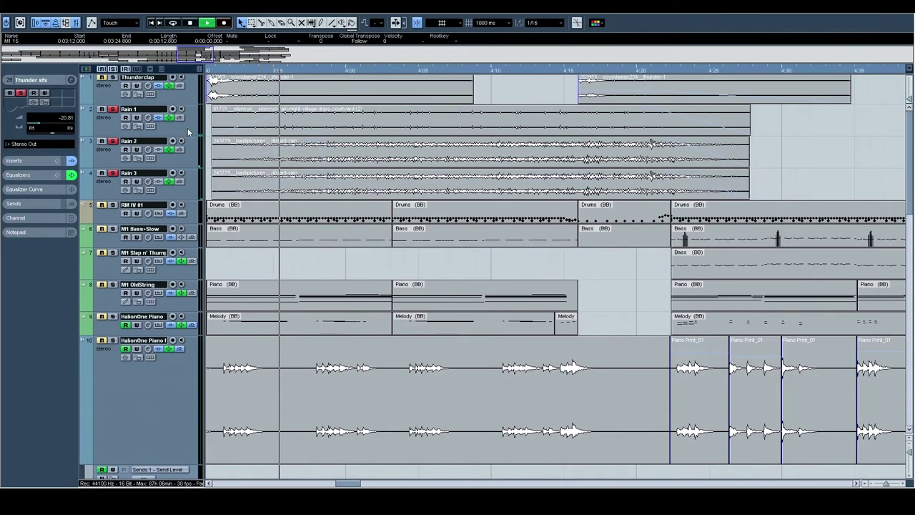
Check the Rain 1, Rain 2 and Rain 3 tracks one by one, and continue playback from about 4:06.
{"action": "left_click", "coordinate": [197, 130]}
{"action": "left_click", "coordinate": [192, 156]}
{"action": "left_click", "coordinate": [187, 186]}
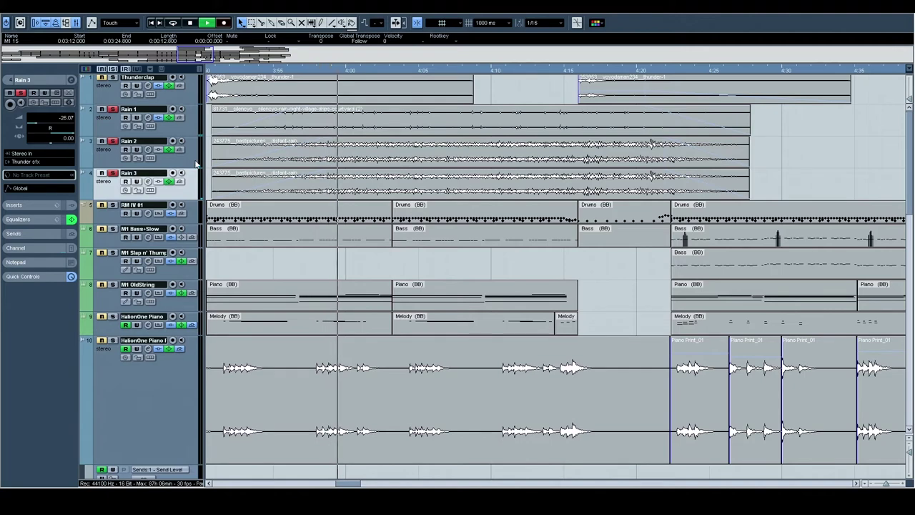
{"action": "key", "text": "Up"}
{"action": "key", "text": "Up"}
{"action": "left_click", "coordinate": [443, 72]}
Raise the Thunder sfx group's volume to -1.93 to hear the rain more clearly.
{"action": "scroll", "coordinate": [405, 272], "scroll_direction": "down", "scroll_amount": 15}
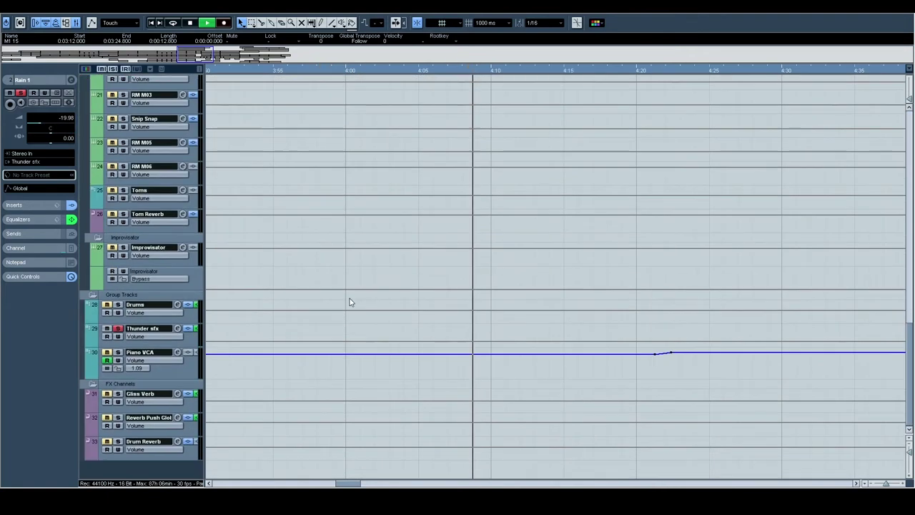
{"action": "left_click", "coordinate": [153, 338]}
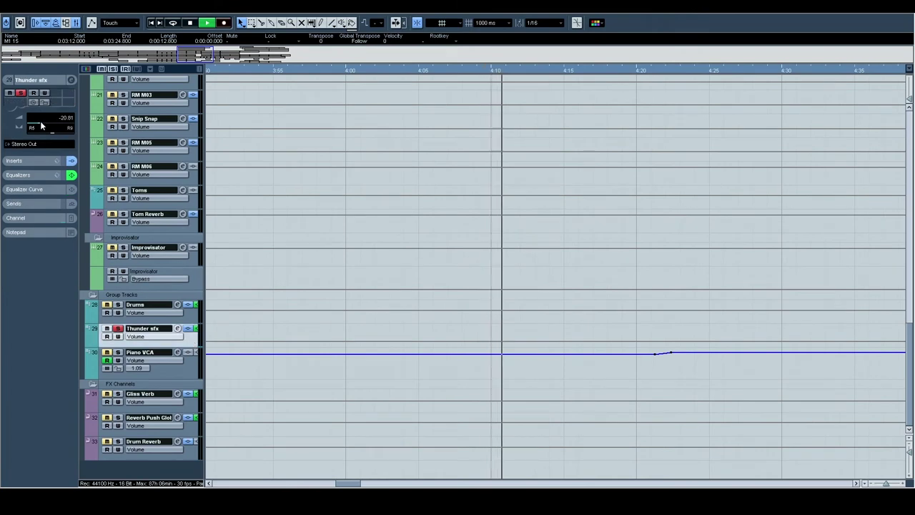
{"action": "left_click_drag", "start_coordinate": [41, 126], "coordinate": [60, 128]}
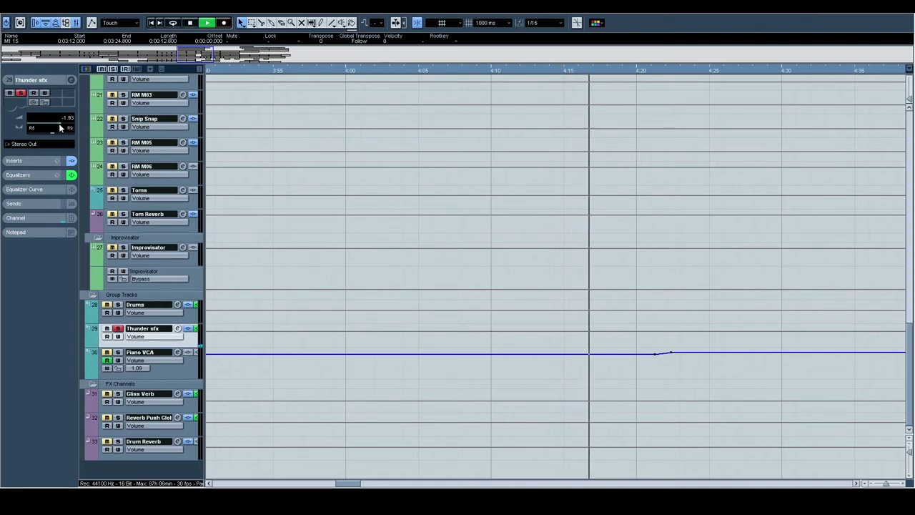
Lower the Thunder sfx group's volume to -19.27 and clear its solo to bring back the full mix.
{"action": "left_click_drag", "start_coordinate": [60, 123], "coordinate": [49, 124]}
{"action": "scroll", "coordinate": [245, 141], "scroll_direction": "up", "scroll_amount": 3}
{"action": "scroll", "coordinate": [245, 140], "scroll_direction": "up", "scroll_amount": 5}
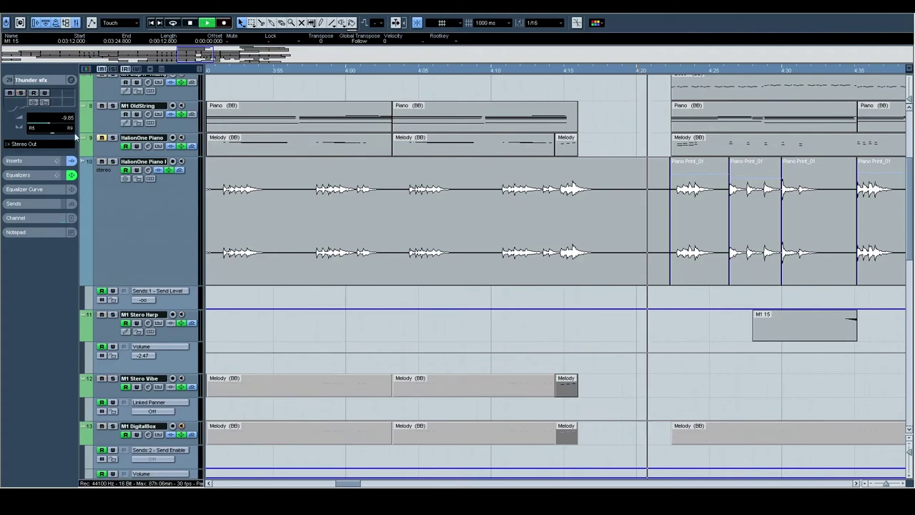
{"action": "left_click_drag", "start_coordinate": [46, 124], "coordinate": [40, 125]}
{"action": "scroll", "coordinate": [458, 269], "scroll_direction": "up", "scroll_amount": 5}
{"action": "scroll", "coordinate": [457, 269], "scroll_direction": "right", "scroll_amount": 3}
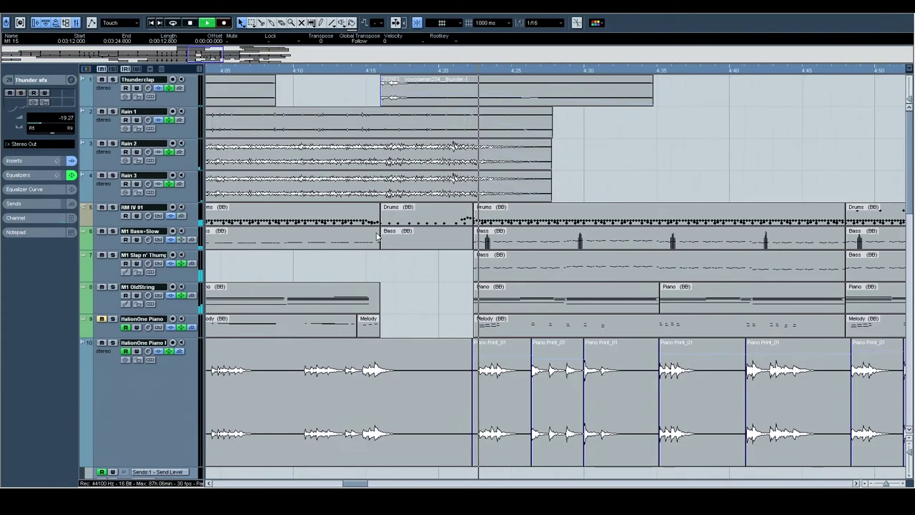
Replay the part leading into the M1 DreamPiano clip, open that track's channel settings, and stop playback.
{"action": "left_click_drag", "start_coordinate": [459, 273], "coordinate": [345, 105]}
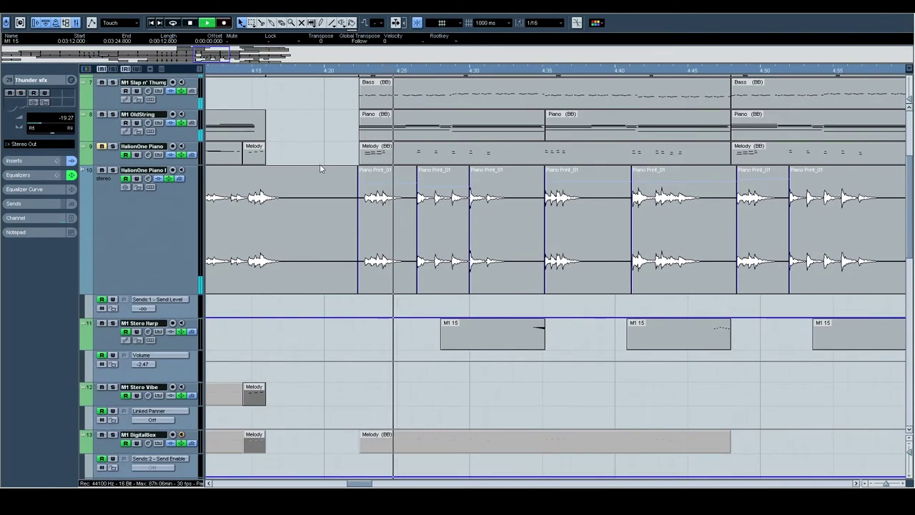
{"action": "left_click_drag", "start_coordinate": [336, 169], "coordinate": [481, 216]}
{"action": "scroll", "coordinate": [523, 266], "scroll_direction": "down", "scroll_amount": 6}
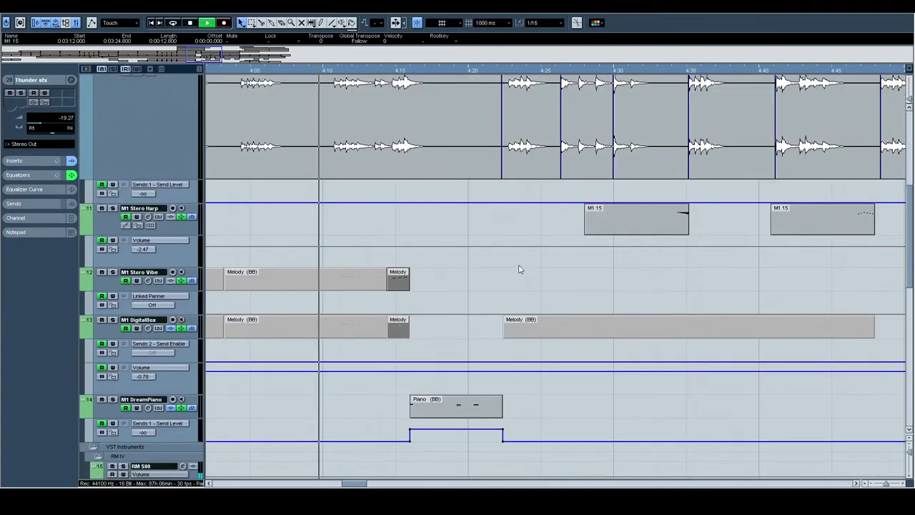
{"action": "left_click", "coordinate": [145, 239]}
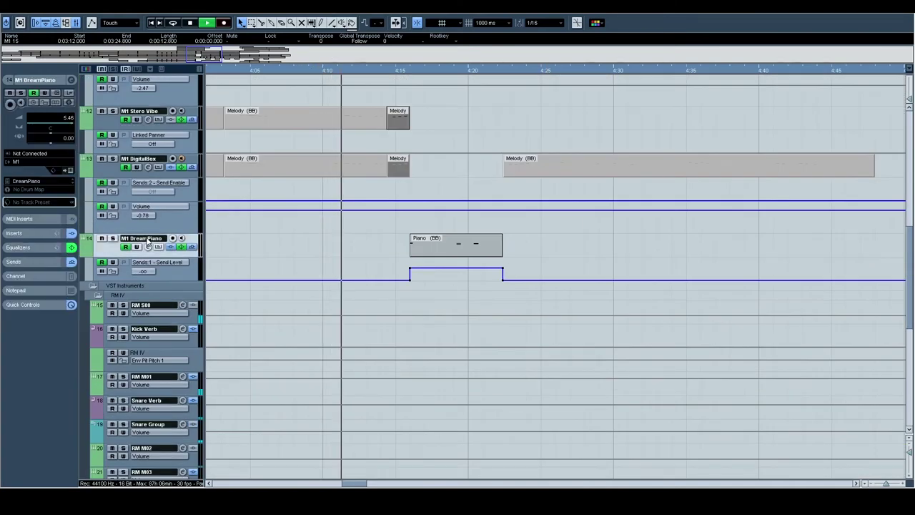
{"action": "left_click", "coordinate": [70, 80]}
{"action": "key", "text": "space"}
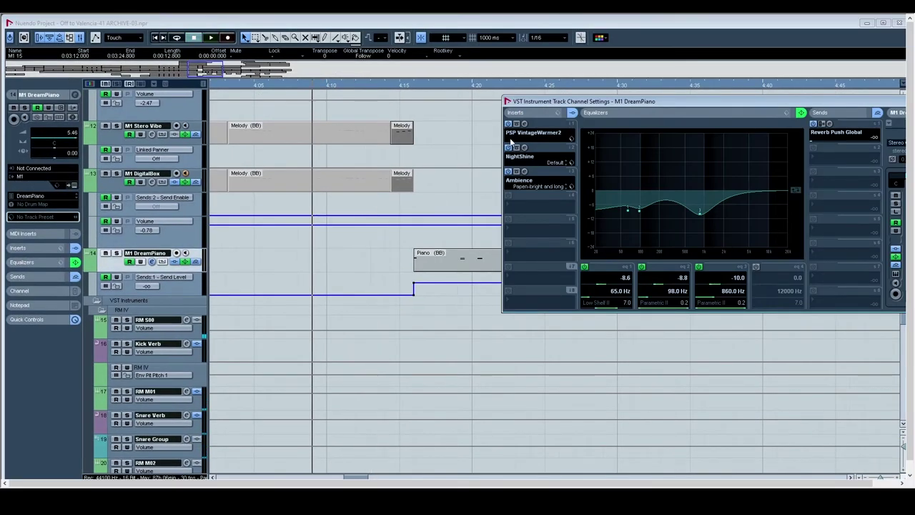
Turn off M1 DreamPiano's three inserts, close its channel settings, and bypass the EQs and sends across the instrument tracks.
{"action": "left_click", "coordinate": [508, 172]}
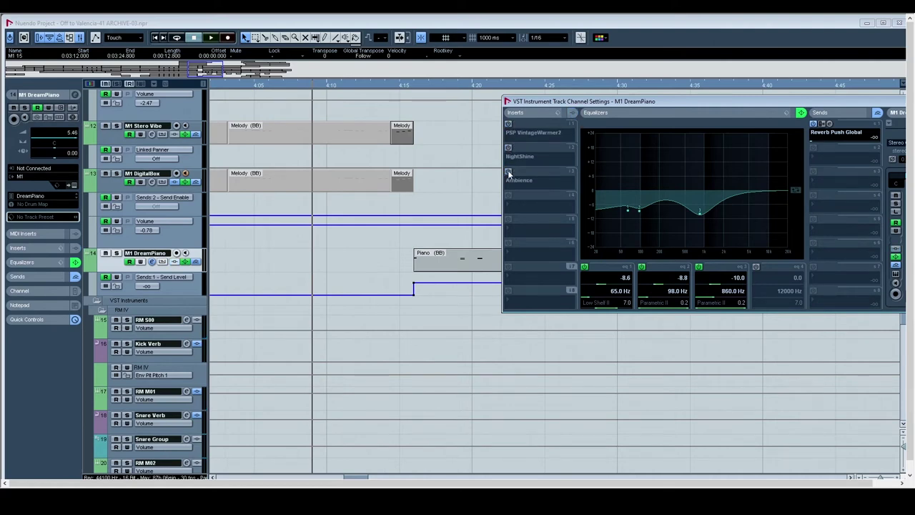
{"action": "double_click", "coordinate": [507, 103]}
{"action": "left_click", "coordinate": [200, 178]}
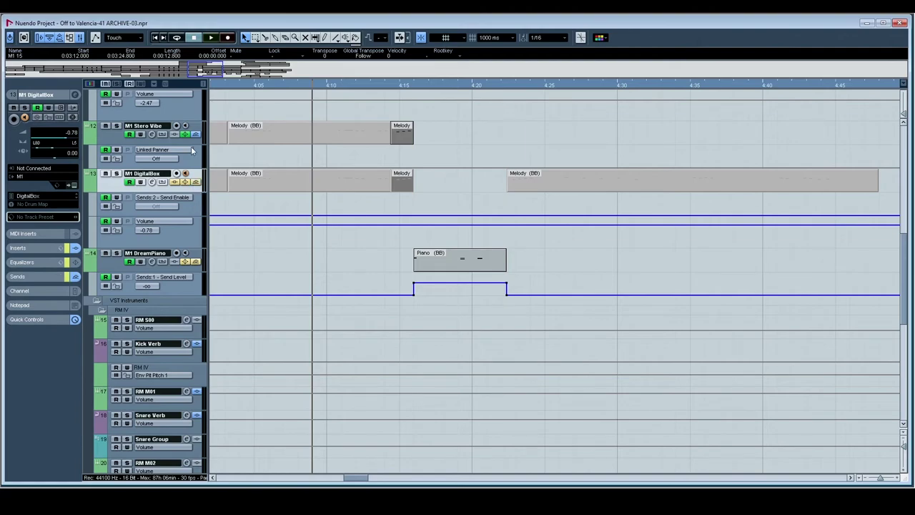
{"action": "scroll", "coordinate": [202, 153], "scroll_direction": "up", "scroll_amount": 3}
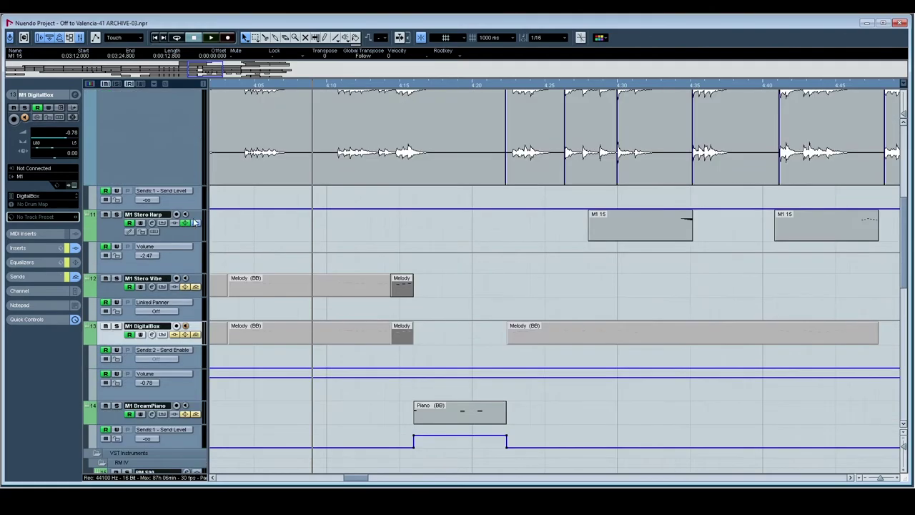
{"action": "scroll", "coordinate": [190, 224], "scroll_direction": "up", "scroll_amount": 5}
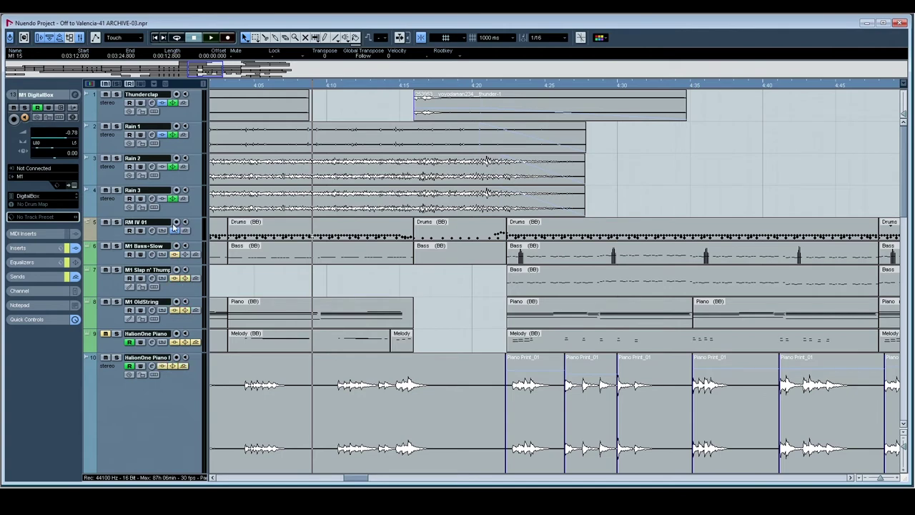
Play the arrangement from about 4:09 with the effects bypassed, and select the HalionOne Piano audio track.
{"action": "scroll", "coordinate": [441, 219], "scroll_direction": "down", "scroll_amount": 10}
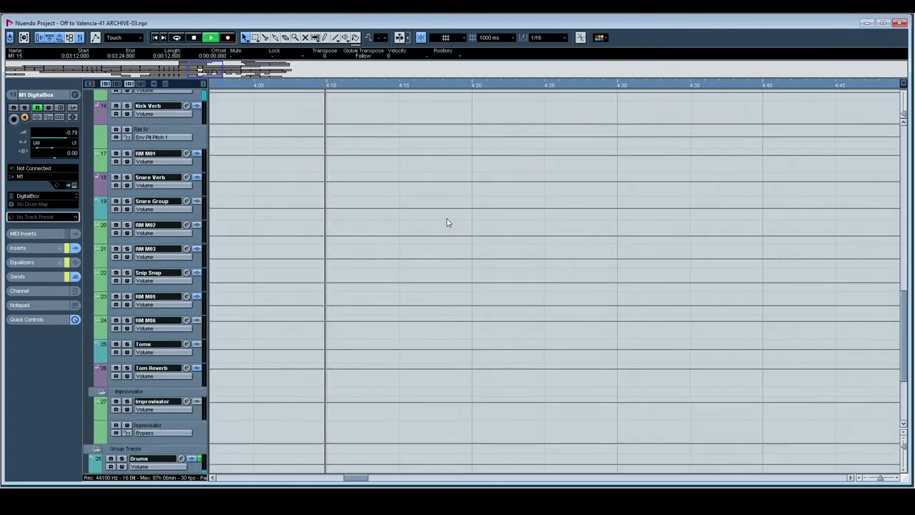
{"action": "scroll", "coordinate": [250, 315], "scroll_direction": "up", "scroll_amount": 6}
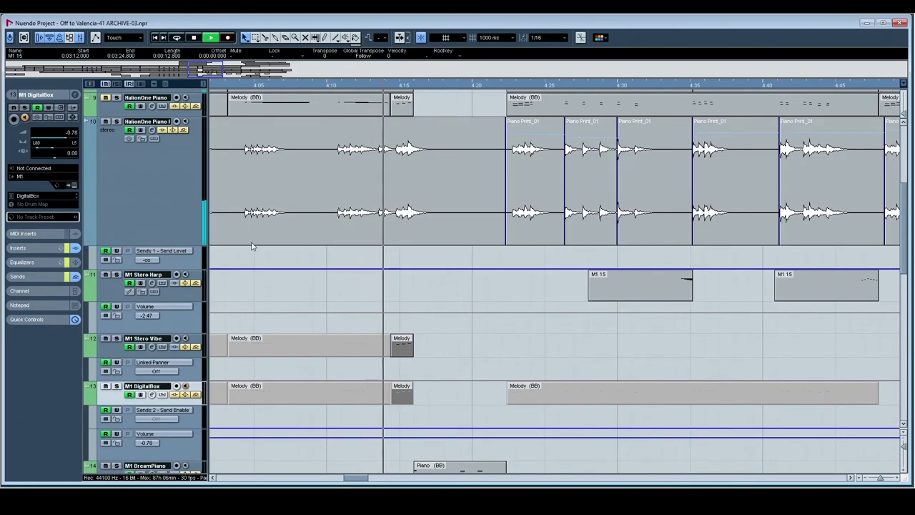
{"action": "key", "text": "space"}
{"action": "left_click", "coordinate": [157, 168]}
Replay the section while checking the channel settings of the Piano VCA group track.
{"action": "scroll", "coordinate": [300, 249], "scroll_direction": "down", "scroll_amount": 10}
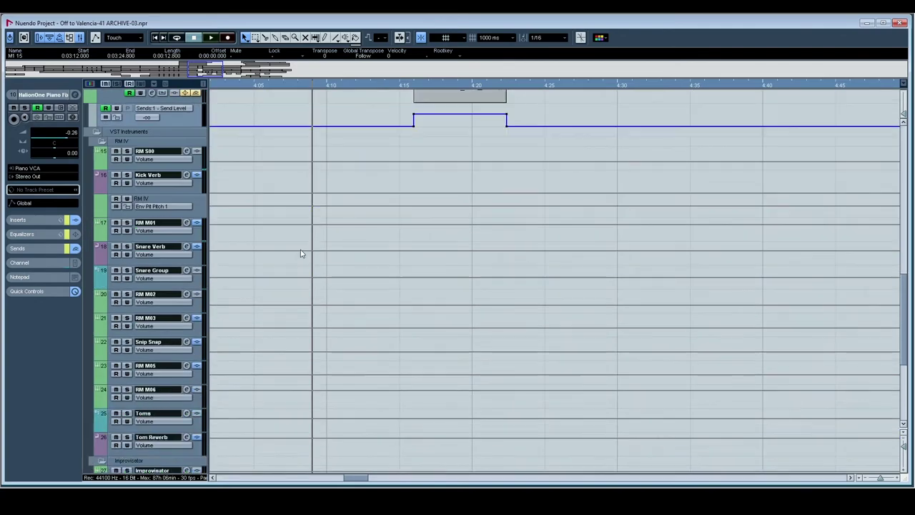
{"action": "key", "text": "space"}
{"action": "left_click", "coordinate": [175, 361]}
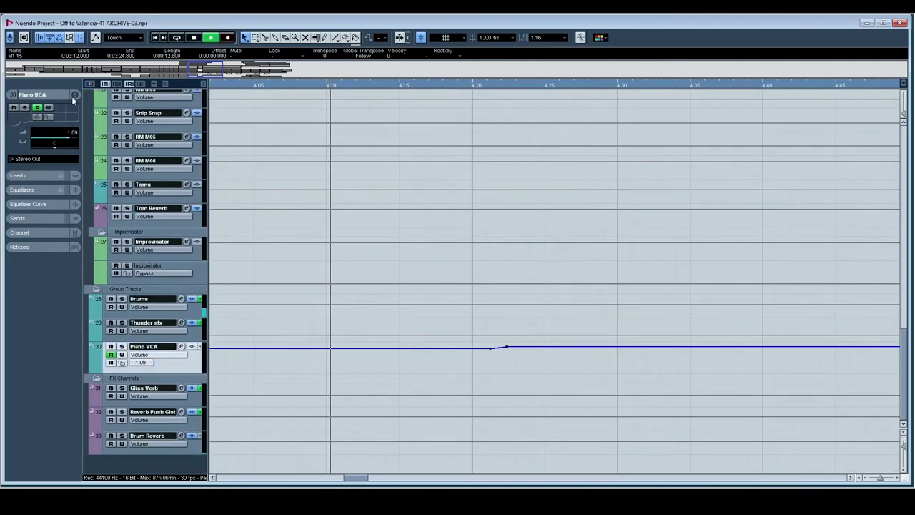
{"action": "left_click", "coordinate": [74, 95]}
{"action": "left_click", "coordinate": [396, 182]}
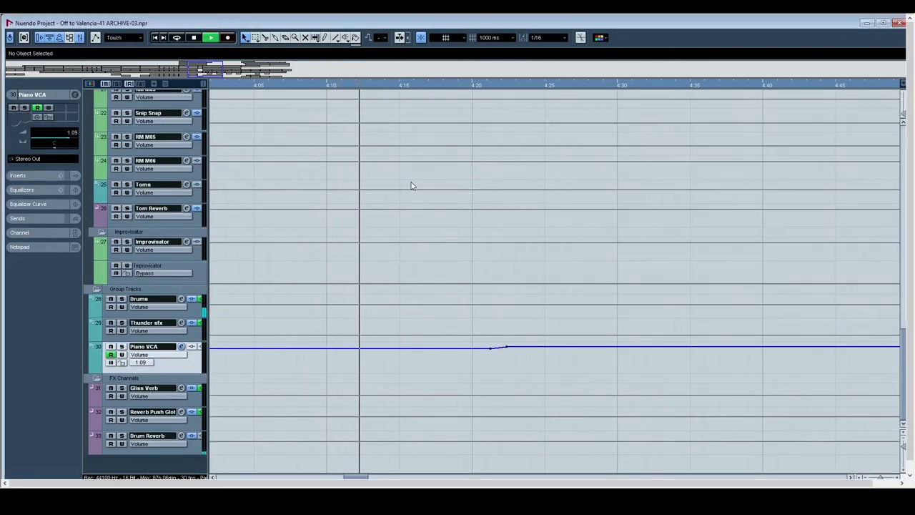
Survey the tracks from Rain 1 down to M1 DreamPiano while the unprocessed mix plays through 4:20, and stop playback.
{"action": "scroll", "coordinate": [408, 193], "scroll_direction": "up", "scroll_amount": 10}
{"action": "scroll", "coordinate": [404, 213], "scroll_direction": "down", "scroll_amount": 3}
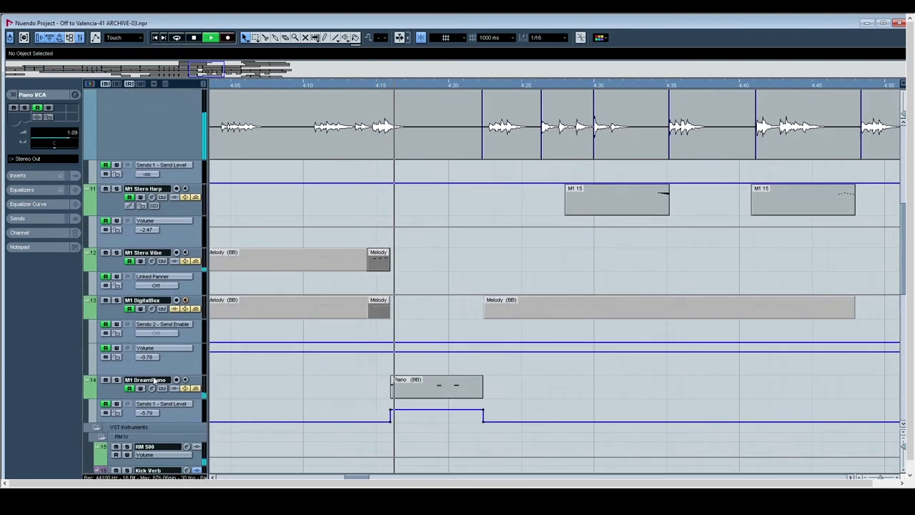
{"action": "scroll", "coordinate": [176, 90], "scroll_direction": "up", "scroll_amount": 10}
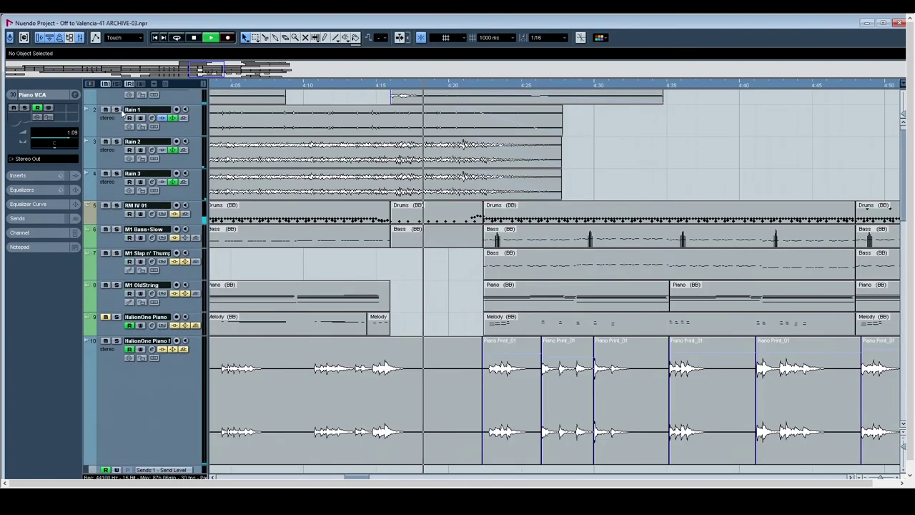
{"action": "scroll", "coordinate": [385, 250], "scroll_direction": "down", "scroll_amount": 8}
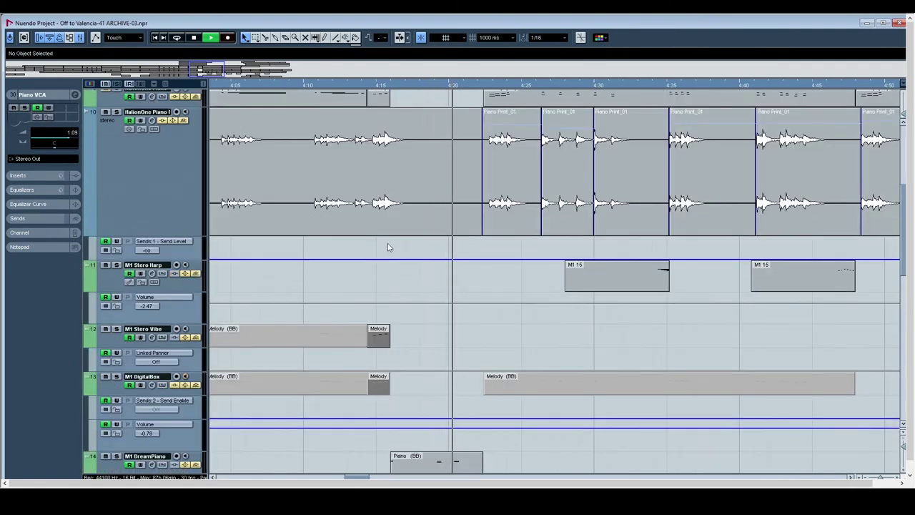
{"action": "scroll", "coordinate": [386, 248], "scroll_direction": "down", "scroll_amount": 8}
{"action": "key", "text": "space"}
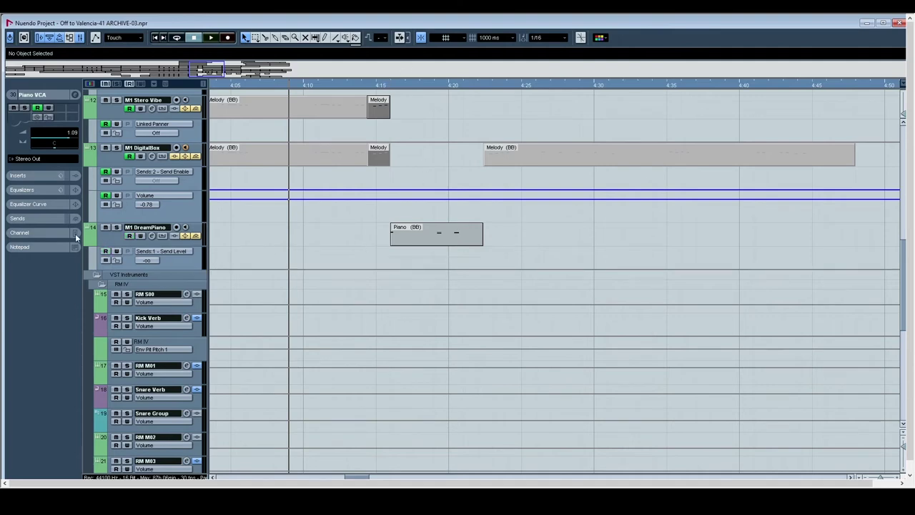
Audition M1 DreamPiano in solo, examine its patch's Insert FX and Master FX pages in the Korg M1, and clear the solo.
{"action": "left_click", "coordinate": [116, 228]}
{"action": "key", "text": "space"}
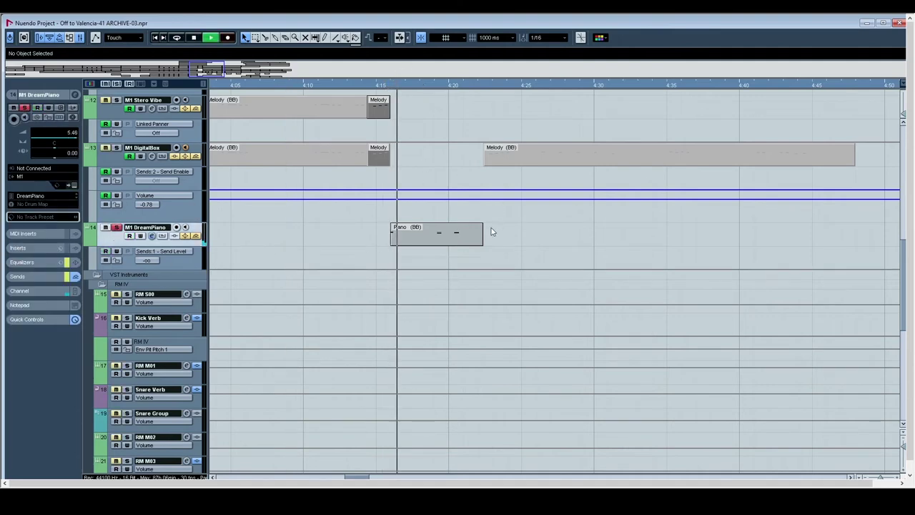
{"action": "left_click", "coordinate": [73, 185]}
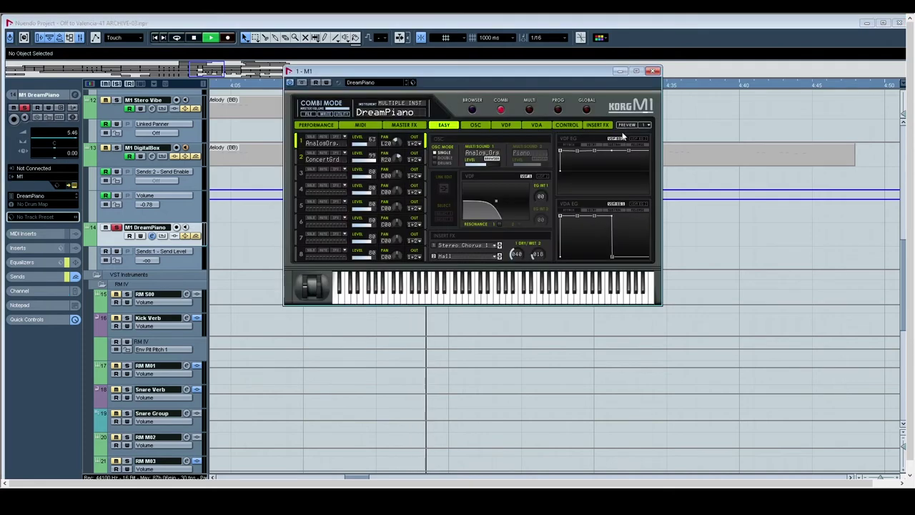
{"action": "left_click", "coordinate": [598, 125]}
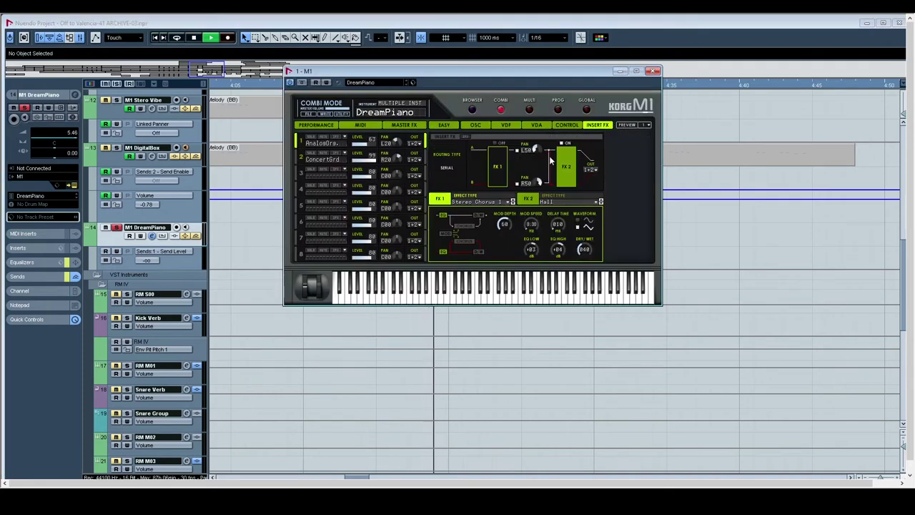
{"action": "left_click", "coordinate": [405, 125]}
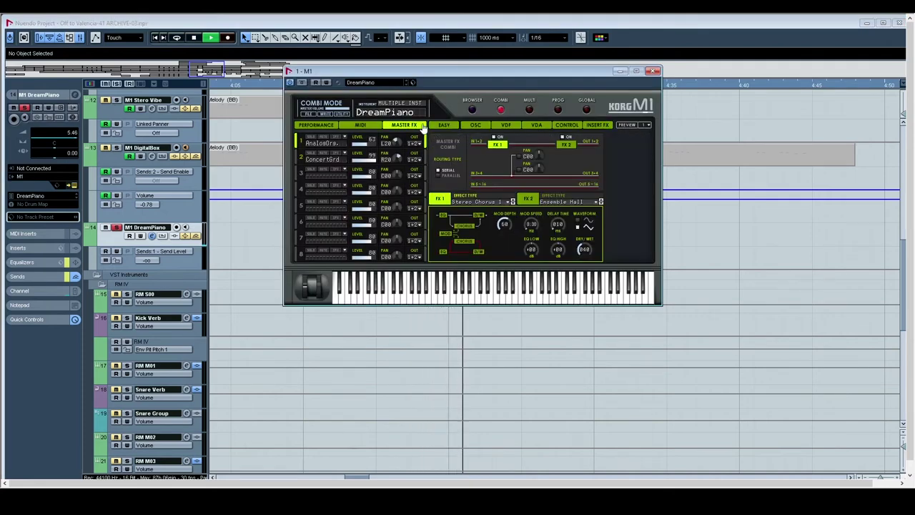
{"action": "left_click", "coordinate": [652, 70]}
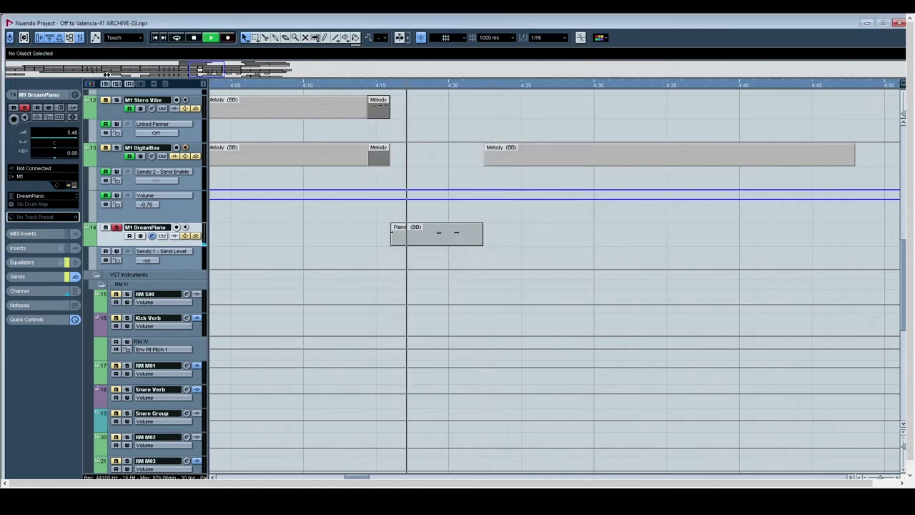
{"action": "left_click", "coordinate": [115, 84]}
Re-enable the bypassed equalizers, inserts and sends on the tracks from M1 DreamPiano up to M1 OldString during playback.
{"action": "left_click", "coordinate": [360, 85]}
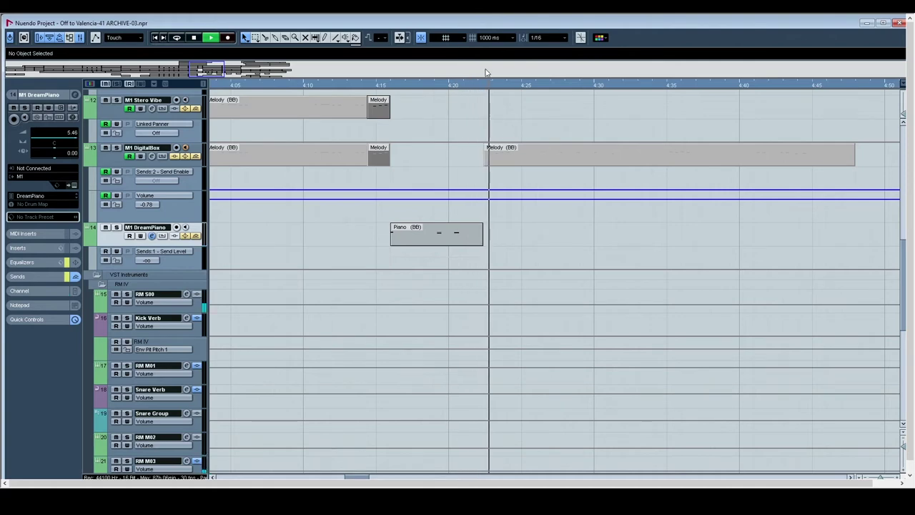
{"action": "left_click", "coordinate": [185, 235]}
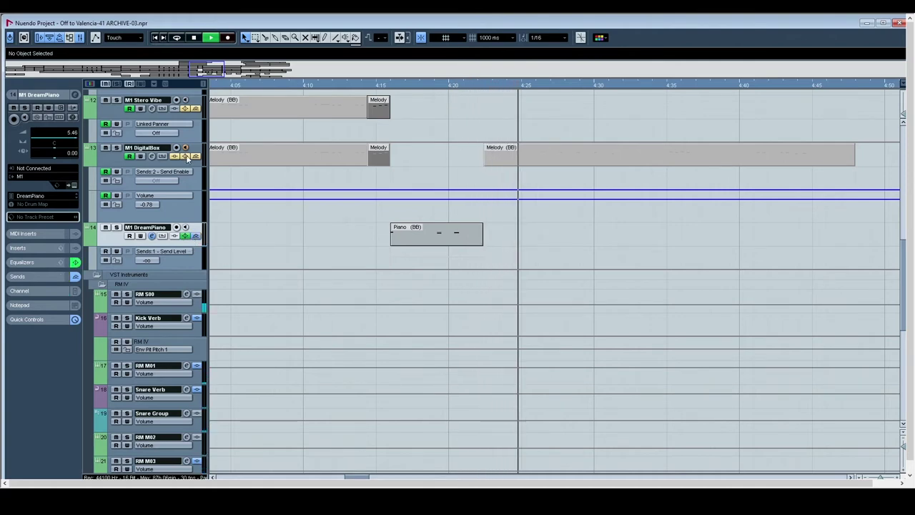
{"action": "left_click", "coordinate": [185, 156]}
{"action": "left_click", "coordinate": [185, 108]}
{"action": "scroll", "coordinate": [192, 159], "scroll_direction": "up", "scroll_amount": 2}
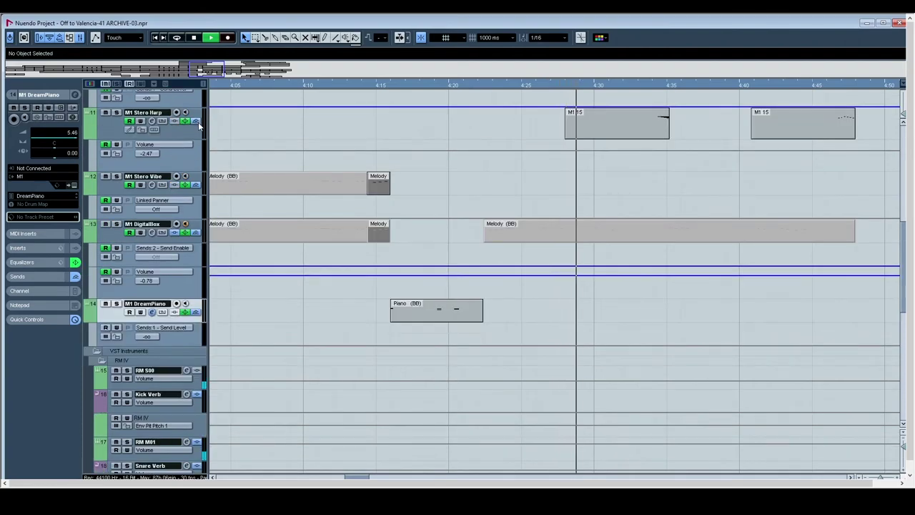
{"action": "scroll", "coordinate": [190, 168], "scroll_direction": "up", "scroll_amount": 4}
{"action": "left_click", "coordinate": [174, 120]}
{"action": "scroll", "coordinate": [312, 152], "scroll_direction": "up", "scroll_amount": 6}
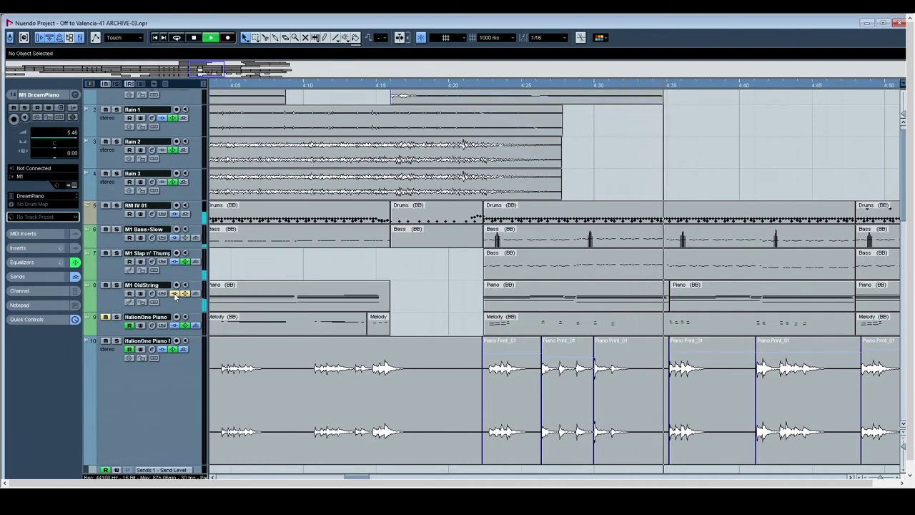
Open the HalionOne Piano melody part starting at 4:22 in a maximized Key Editor and view its opening notes.
{"action": "scroll", "coordinate": [440, 295], "scroll_direction": "down", "scroll_amount": 3}
{"action": "scroll", "coordinate": [441, 295], "scroll_direction": "right", "scroll_amount": 3}
{"action": "double_click", "coordinate": [325, 210]}
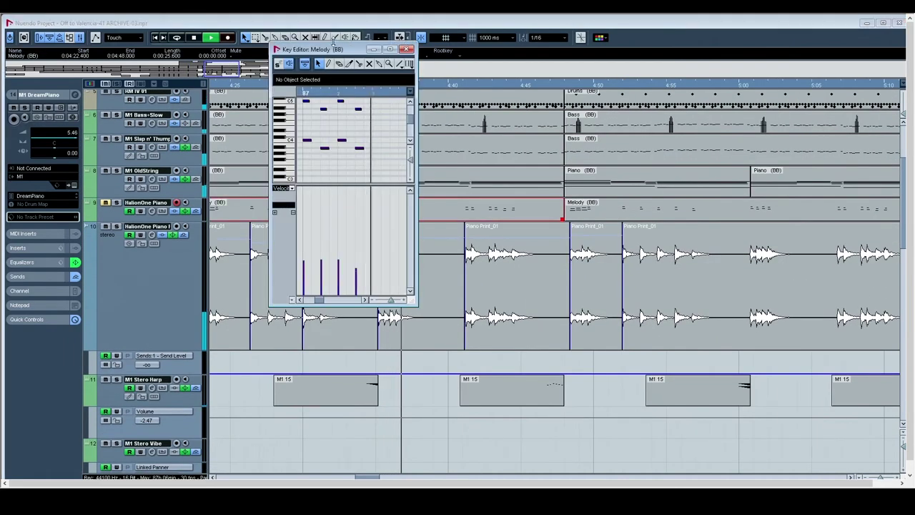
{"action": "double_click", "coordinate": [325, 52]}
{"action": "double_click", "coordinate": [325, 51]}
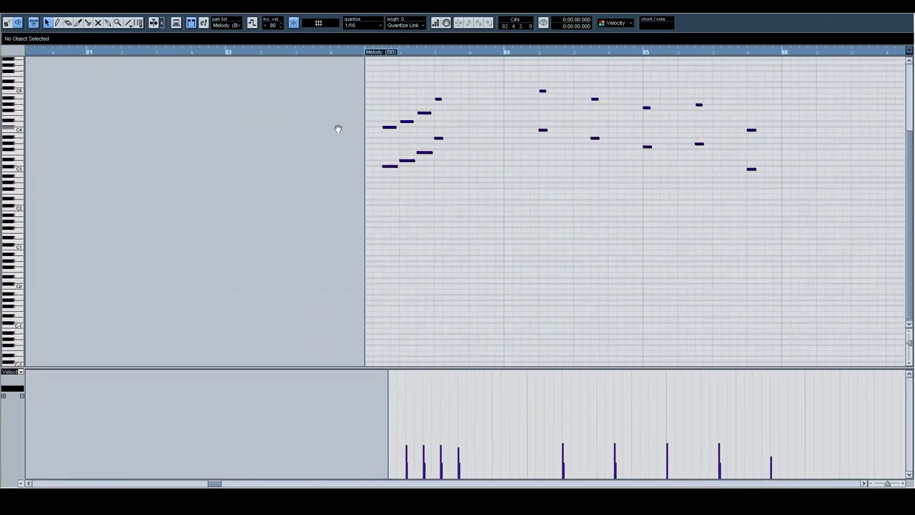
{"action": "left_click_drag", "start_coordinate": [397, 54], "coordinate": [311, 85]}
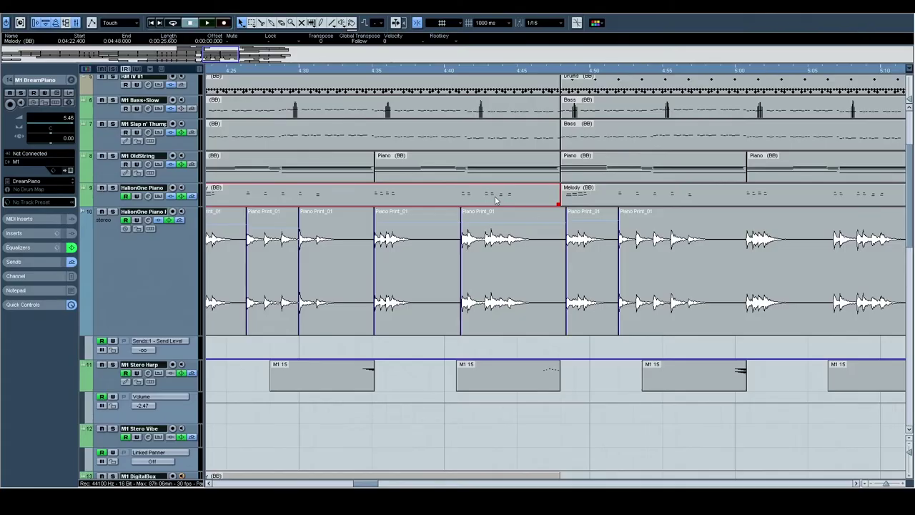
Reopen the HalionOne Piano melody part and examine its notes from bar 83 through bar 89 during playback.
{"action": "double_click", "coordinate": [499, 199]}
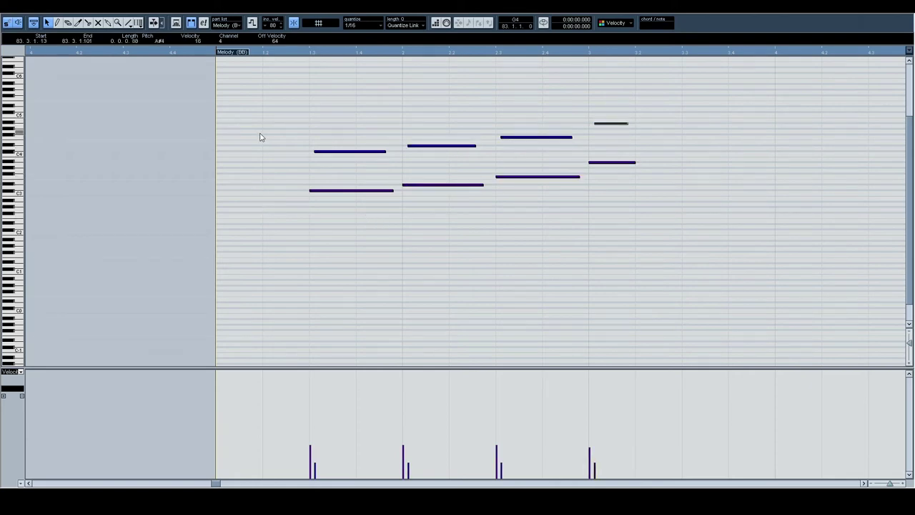
{"action": "left_click_drag", "start_coordinate": [185, 56], "coordinate": [159, 34]}
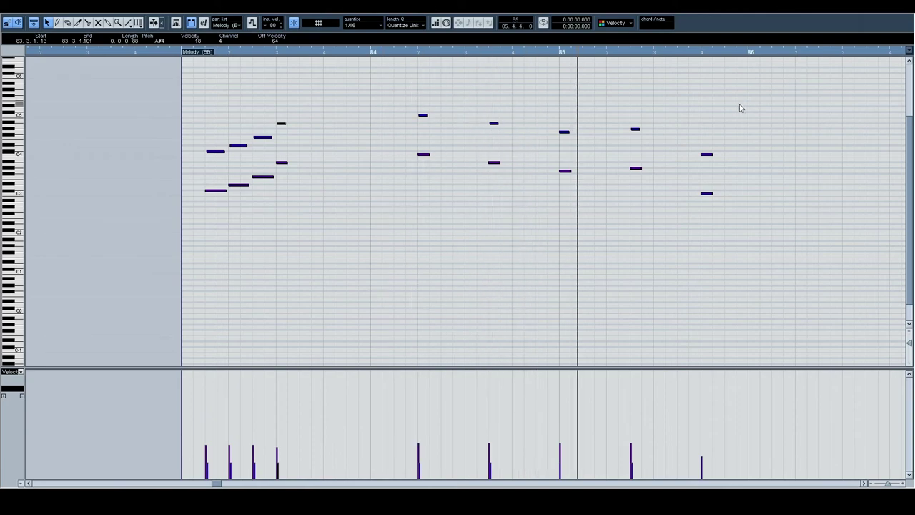
{"action": "left_click_drag", "start_coordinate": [739, 110], "coordinate": [606, 125]}
{"action": "scroll", "coordinate": [659, 131], "scroll_direction": "right", "scroll_amount": 13}
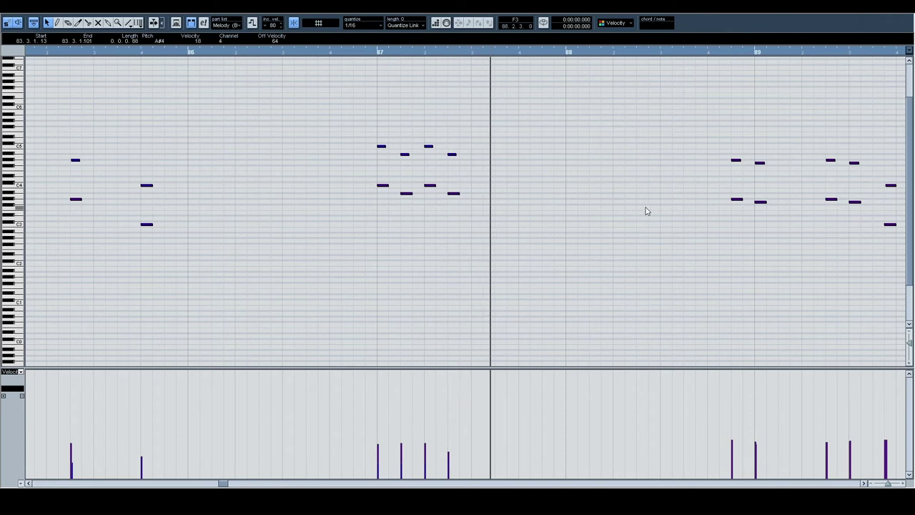
{"action": "scroll", "coordinate": [645, 208], "scroll_direction": "right", "scroll_amount": 7}
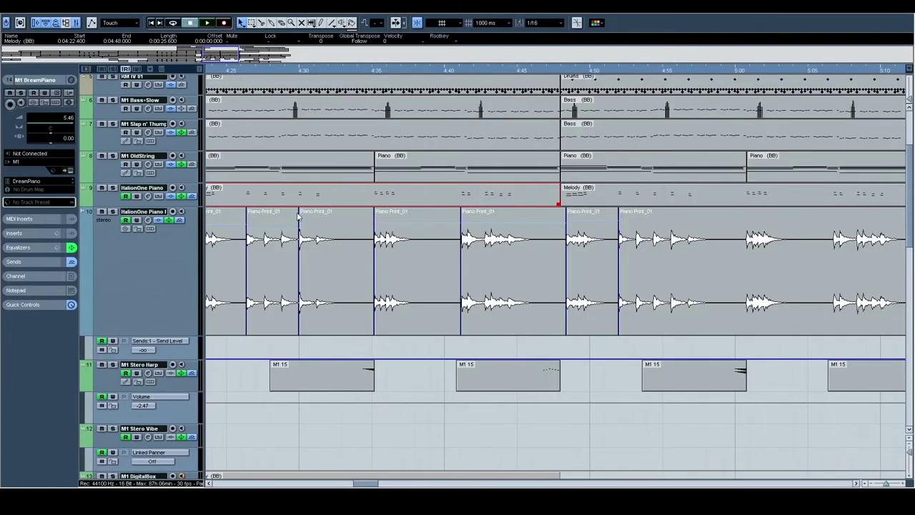
Play the arrangement from the 4:20 area and examine the notes of the M1 Stero Harp part that starts at 4:28.
{"action": "scroll", "coordinate": [281, 152], "scroll_direction": "up", "scroll_amount": 4}
{"action": "scroll", "coordinate": [300, 163], "scroll_direction": "down", "scroll_amount": 7}
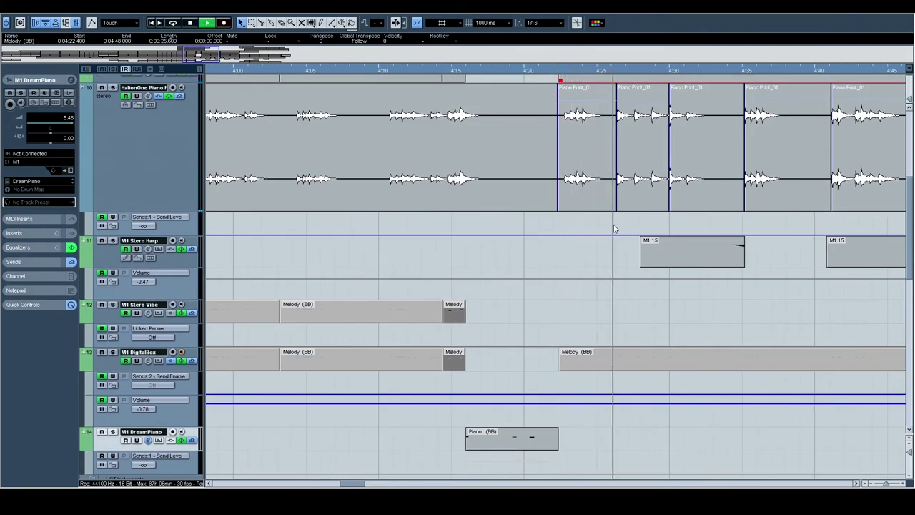
{"action": "left_click_drag", "start_coordinate": [714, 218], "coordinate": [581, 266]}
{"action": "scroll", "coordinate": [581, 266], "scroll_direction": "right", "scroll_amount": 4}
{"action": "scroll", "coordinate": [580, 266], "scroll_direction": "up", "scroll_amount": 1}
{"action": "scroll", "coordinate": [443, 338], "scroll_direction": "right", "scroll_amount": 3}
{"action": "scroll", "coordinate": [388, 340], "scroll_direction": "down", "scroll_amount": 1}
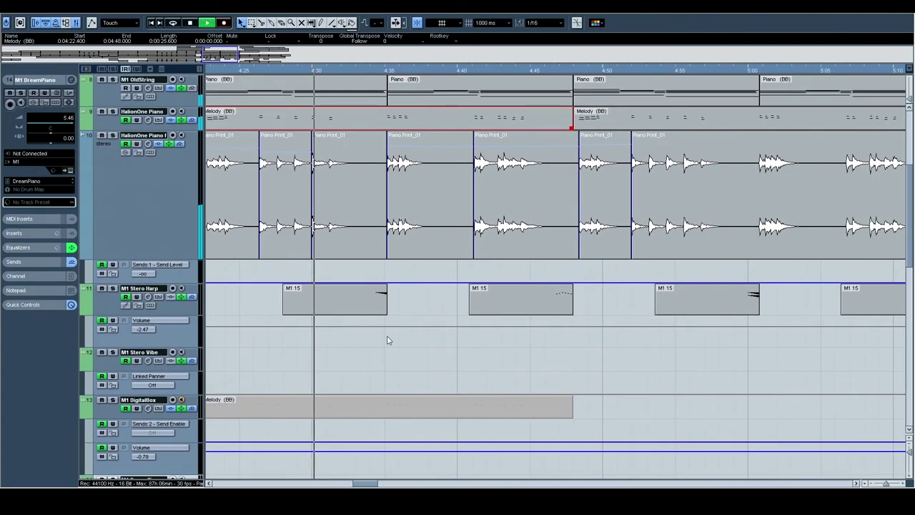
{"action": "double_click", "coordinate": [384, 297]}
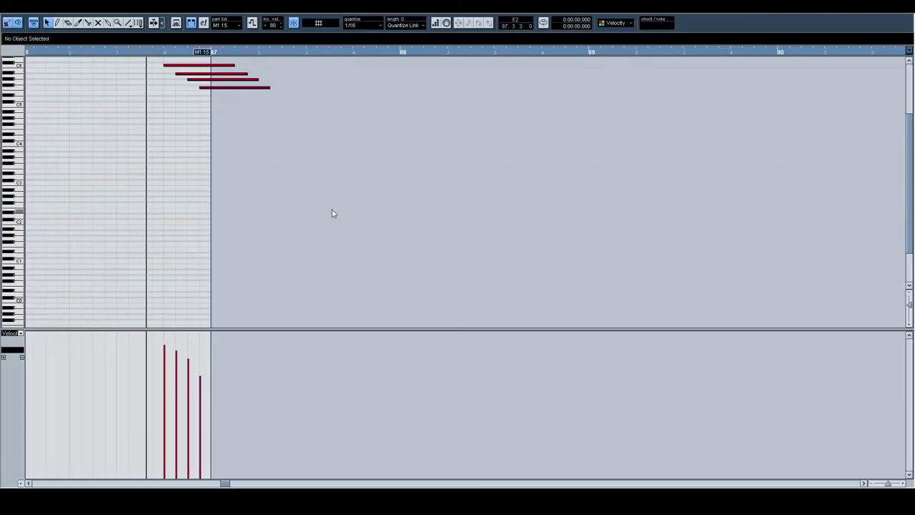
{"action": "key", "text": "Return"}
Select the M1 Stero Harp track, check its 4:28 part again, and follow the playback through 4:48.
{"action": "scroll", "coordinate": [437, 274], "scroll_direction": "right", "scroll_amount": 2}
{"action": "scroll", "coordinate": [437, 274], "scroll_direction": "down", "scroll_amount": 1}
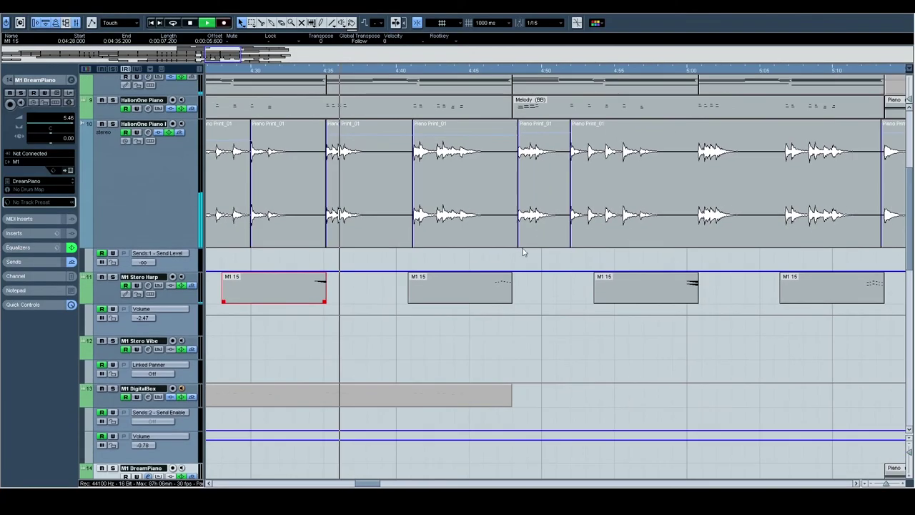
{"action": "left_click", "coordinate": [107, 284]}
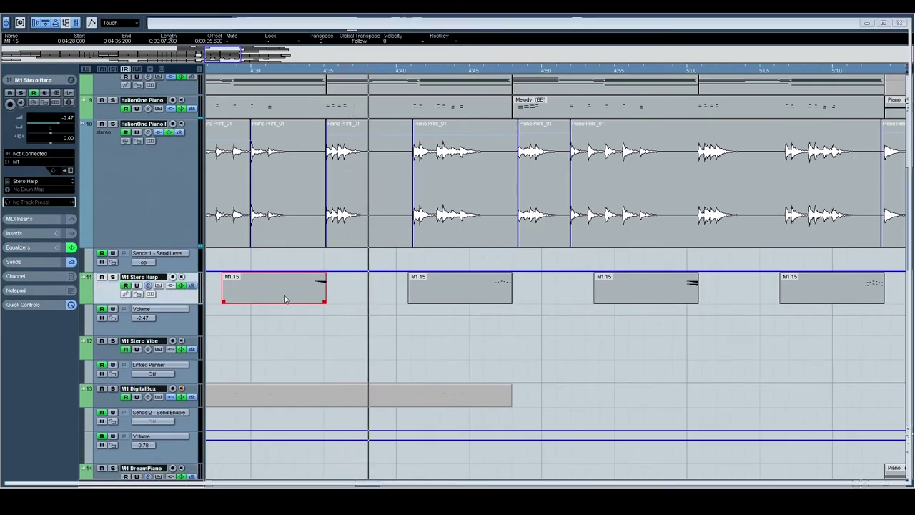
{"action": "double_click", "coordinate": [284, 298]}
{"action": "key", "text": "Return"}
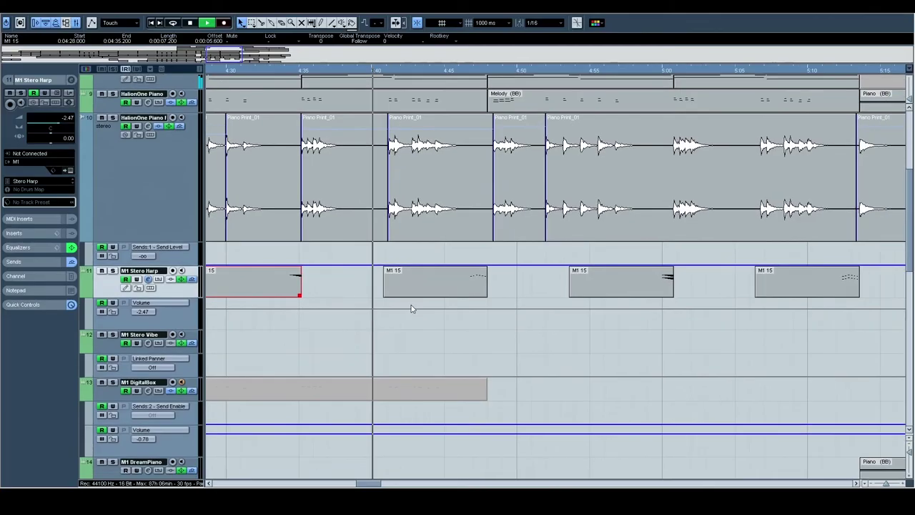
{"action": "scroll", "coordinate": [602, 330], "scroll_direction": "left", "scroll_amount": 2}
{"action": "scroll", "coordinate": [602, 330], "scroll_direction": "down", "scroll_amount": 1}
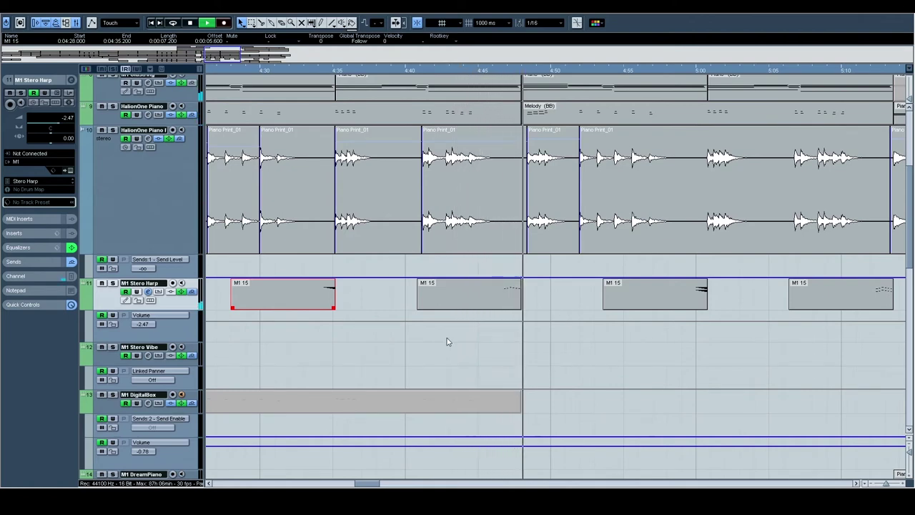
Examine the notes of the M1 Stero Harp part starting at 5:06 and follow the playback past 5:13.
{"action": "scroll", "coordinate": [751, 321], "scroll_direction": "right", "scroll_amount": 2}
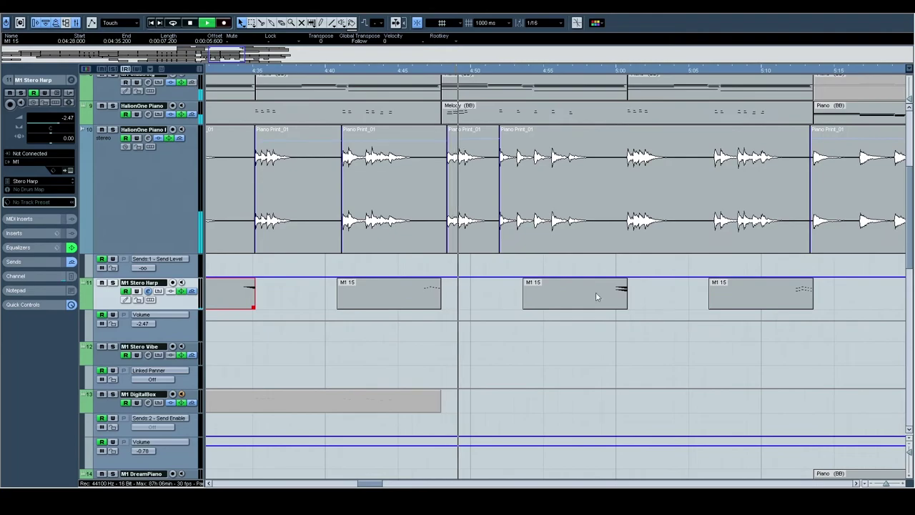
{"action": "double_click", "coordinate": [801, 299]}
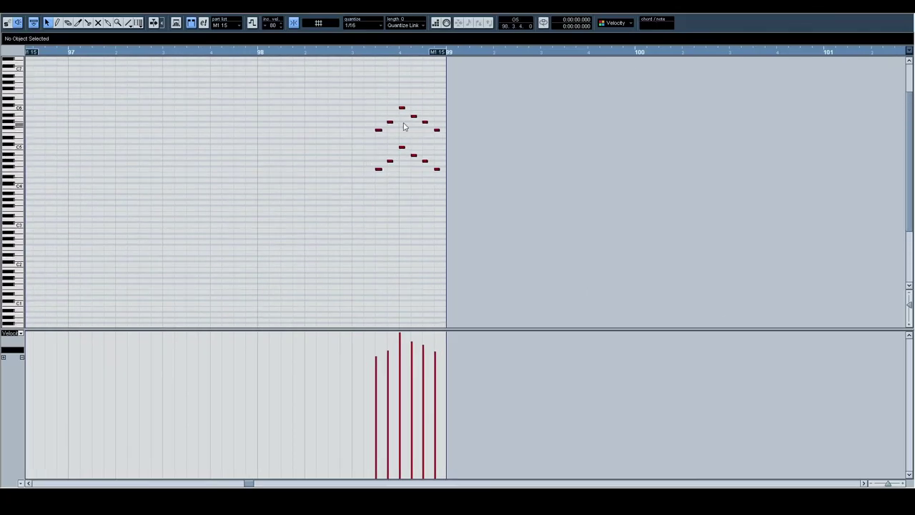
{"action": "key", "text": "Return"}
{"action": "scroll", "coordinate": [657, 267], "scroll_direction": "right", "scroll_amount": 3}
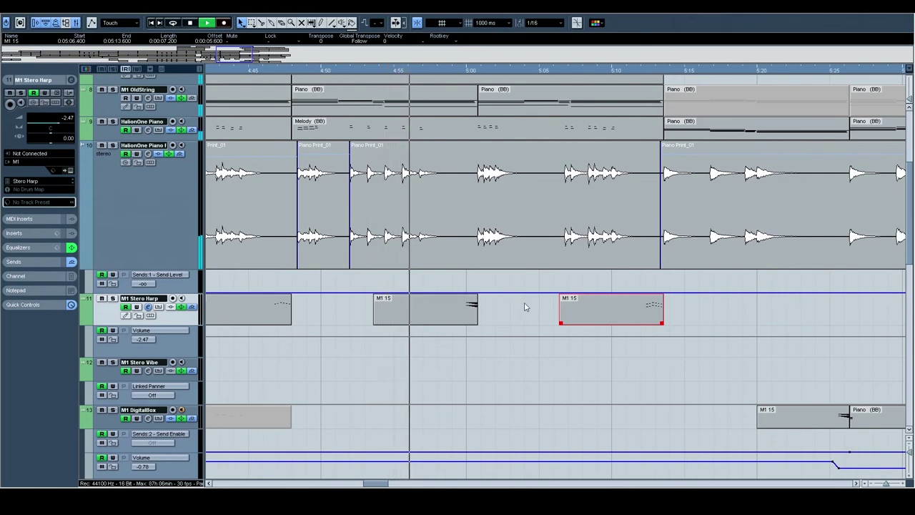
{"action": "left_click_drag", "start_coordinate": [524, 307], "coordinate": [434, 324]}
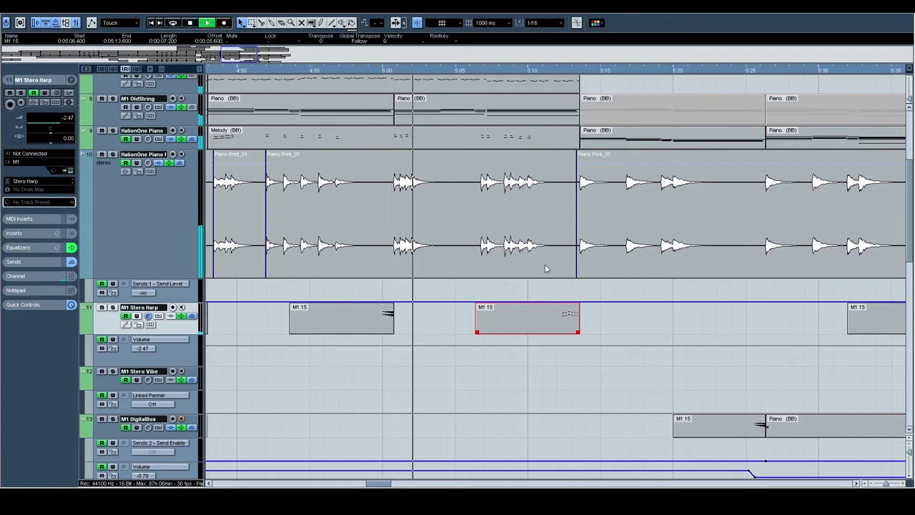
{"action": "scroll", "coordinate": [545, 238], "scroll_direction": "up", "scroll_amount": 1}
{"action": "scroll", "coordinate": [547, 303], "scroll_direction": "right", "scroll_amount": 3}
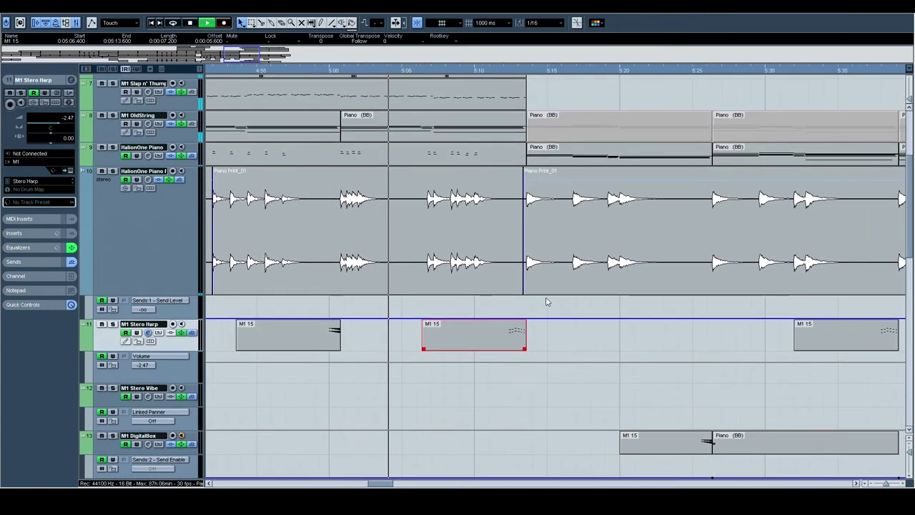
{"action": "left_click_drag", "start_coordinate": [448, 212], "coordinate": [679, 253]}
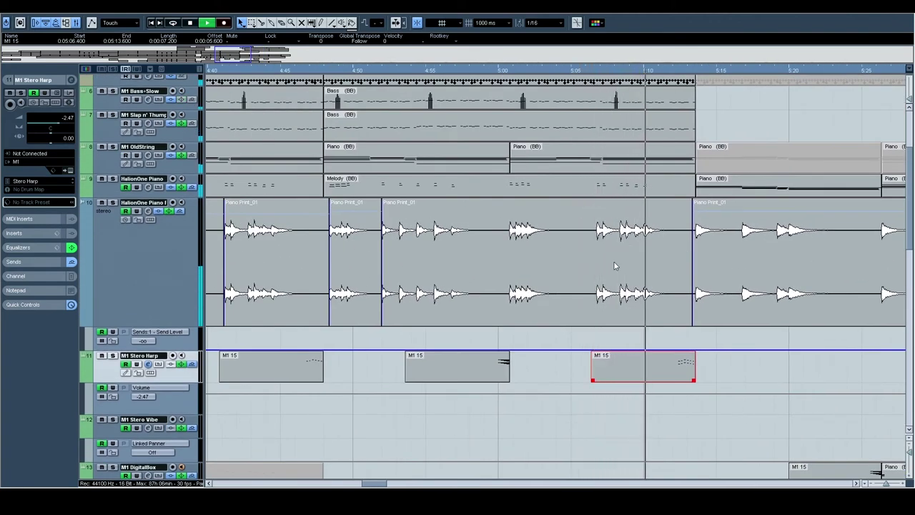
{"action": "scroll", "coordinate": [619, 266], "scroll_direction": "up", "scroll_amount": 1}
{"action": "scroll", "coordinate": [619, 266], "scroll_direction": "right", "scroll_amount": 3}
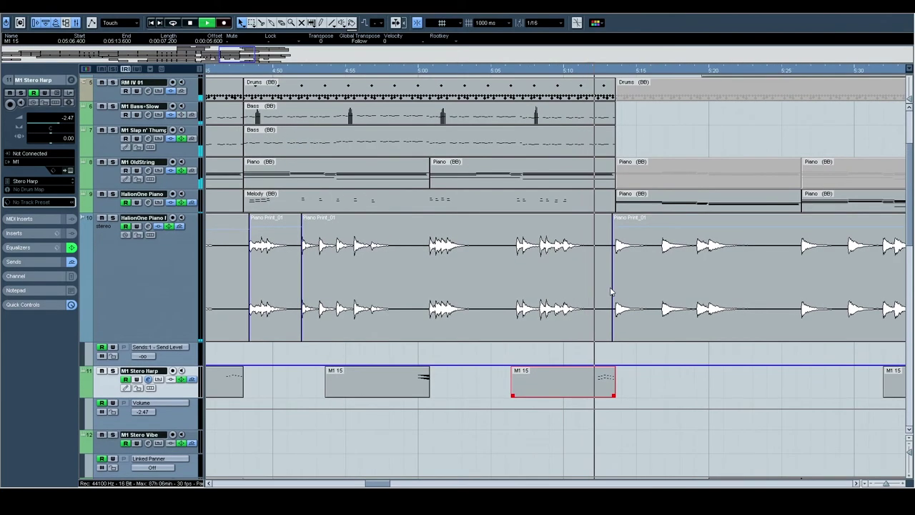
{"action": "scroll", "coordinate": [608, 280], "scroll_direction": "right", "scroll_amount": 6}
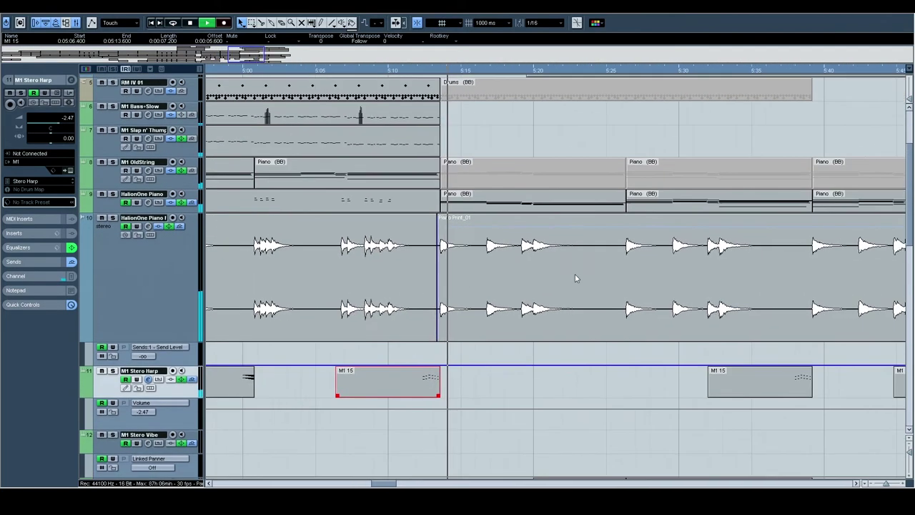
Survey the closing section after 5:13 across all tracks, from Thunderclap and the rain tracks down to the FX channels, during playback.
{"action": "scroll", "coordinate": [605, 277], "scroll_direction": "left", "scroll_amount": 3}
{"action": "scroll", "coordinate": [517, 289], "scroll_direction": "up", "scroll_amount": 4}
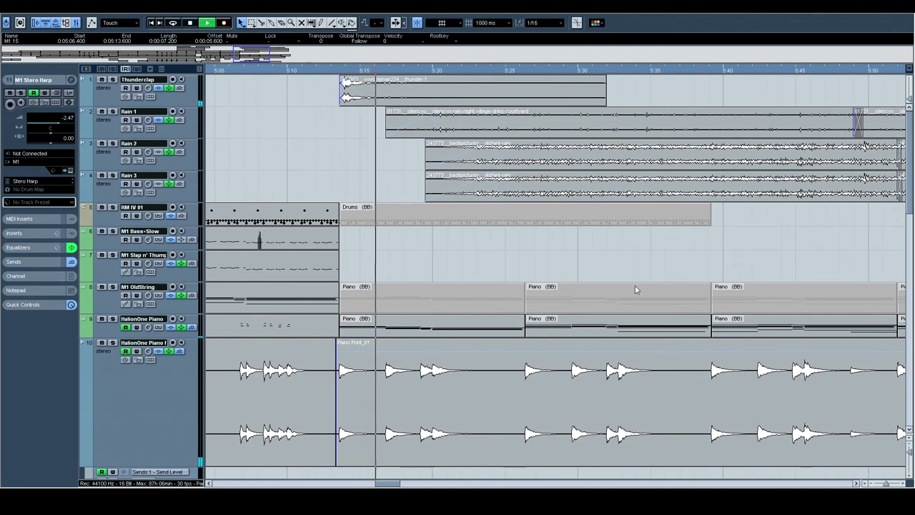
{"action": "scroll", "coordinate": [633, 288], "scroll_direction": "down", "scroll_amount": 10}
{"action": "scroll", "coordinate": [643, 271], "scroll_direction": "right", "scroll_amount": 2}
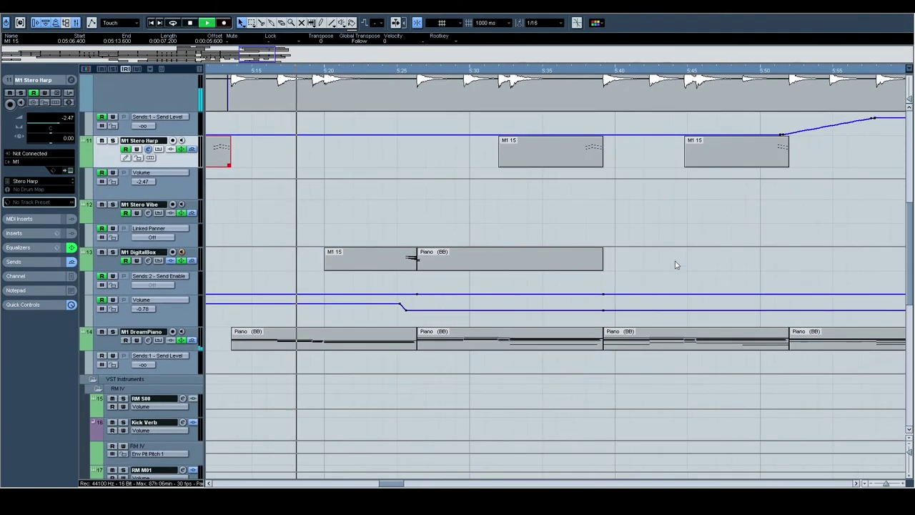
{"action": "scroll", "coordinate": [656, 264], "scroll_direction": "right", "scroll_amount": 5}
{"action": "scroll", "coordinate": [486, 296], "scroll_direction": "up", "scroll_amount": 2}
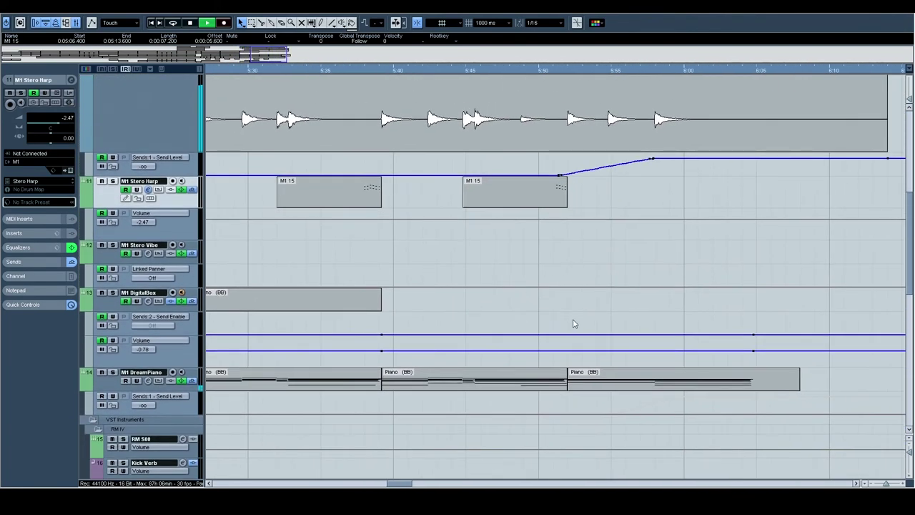
{"action": "scroll", "coordinate": [408, 251], "scroll_direction": "left", "scroll_amount": 8}
{"action": "scroll", "coordinate": [408, 251], "scroll_direction": "down", "scroll_amount": 1}
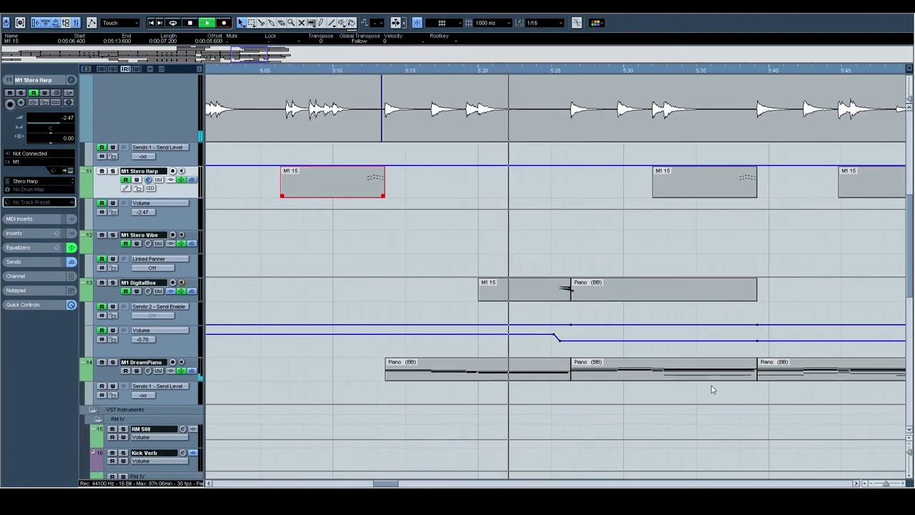
{"action": "left_click_drag", "start_coordinate": [886, 484], "coordinate": [884, 484]}
{"action": "mouse_move", "coordinate": [909, 452]}
{"action": "left_mouse_down"}
{"action": "mouse_move", "coordinate": [910, 470]}
{"action": "mouse_move", "coordinate": [910, 451]}
{"action": "left_mouse_up"}
{"action": "left_click_drag", "start_coordinate": [701, 211], "coordinate": [561, 268]}
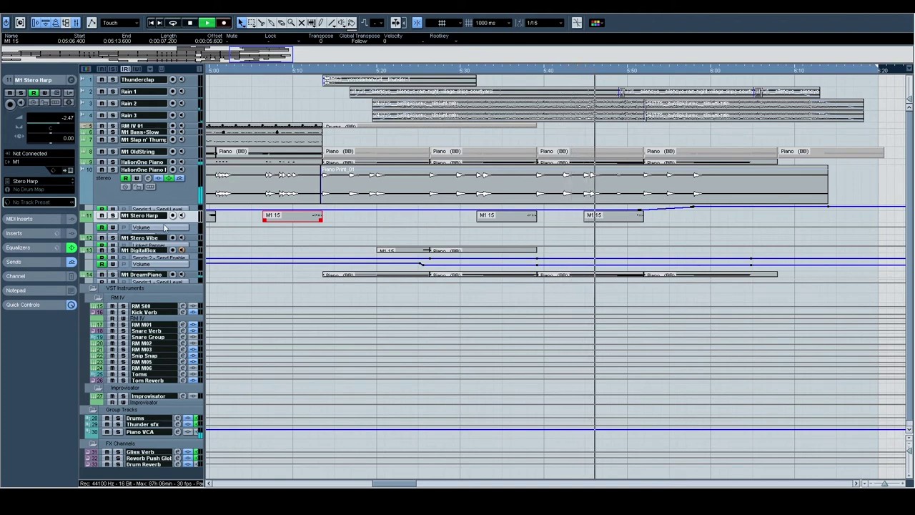
Select the HalionOne Piano audio track and check its channel settings.
{"action": "left_click", "coordinate": [187, 190]}
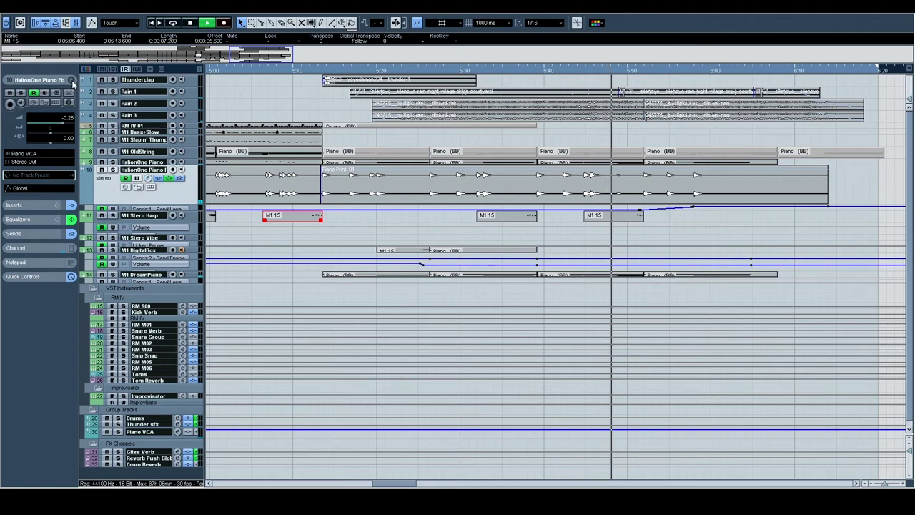
{"action": "left_click", "coordinate": [72, 80]}
{"action": "left_click", "coordinate": [507, 102]}
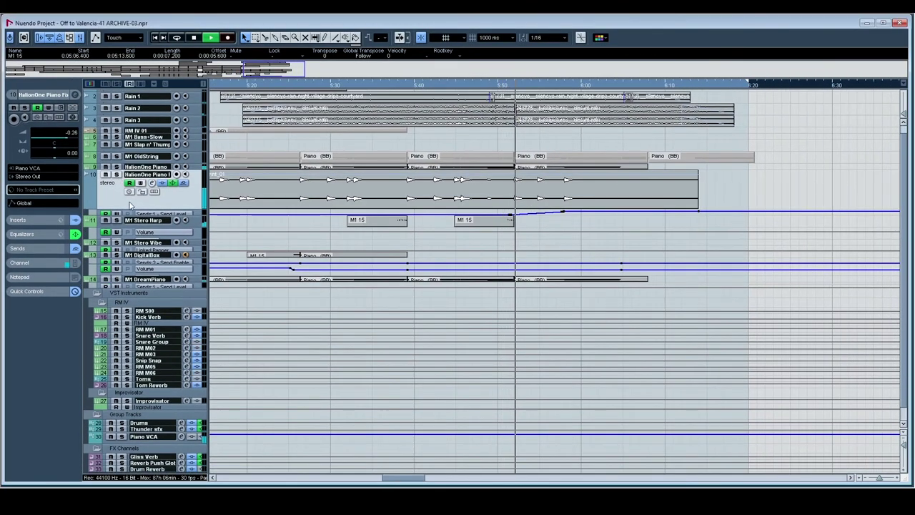
Bring up the channel settings of the Reverb Push Global FX channel and examine its inserts and equalizer.
{"action": "left_click", "coordinate": [152, 461]}
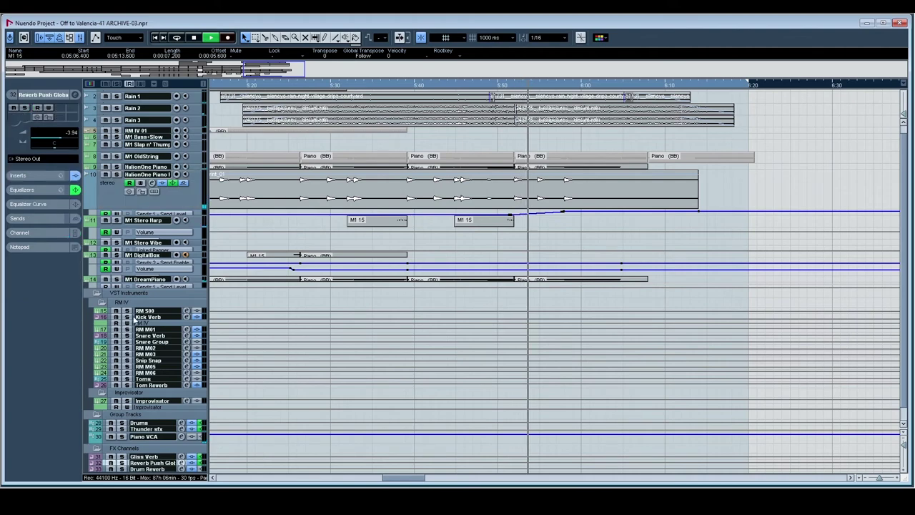
{"action": "left_click", "coordinate": [75, 95]}
{"action": "left_click_drag", "start_coordinate": [723, 100], "coordinate": [485, 99]}
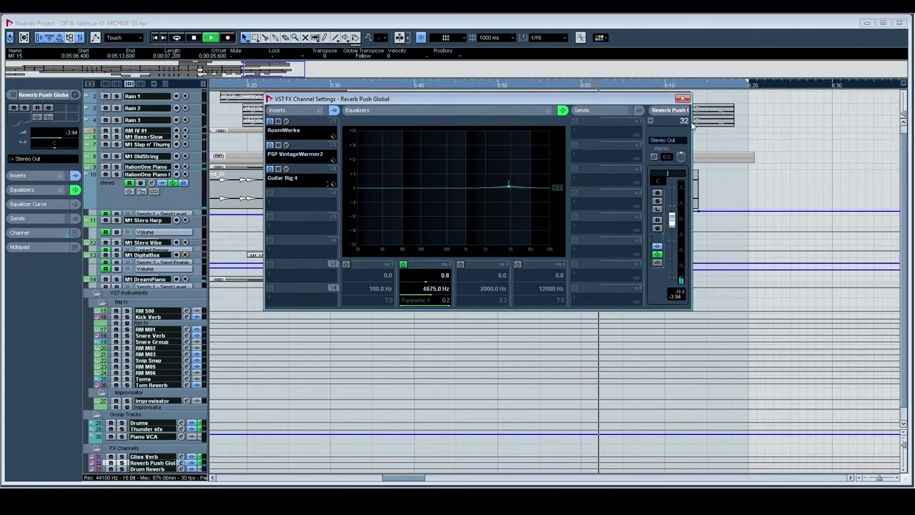
Close the Reverb Push Global channel settings and open the first M1 OldString part at the project start in a maximized Key Editor.
{"action": "left_click", "coordinate": [683, 99]}
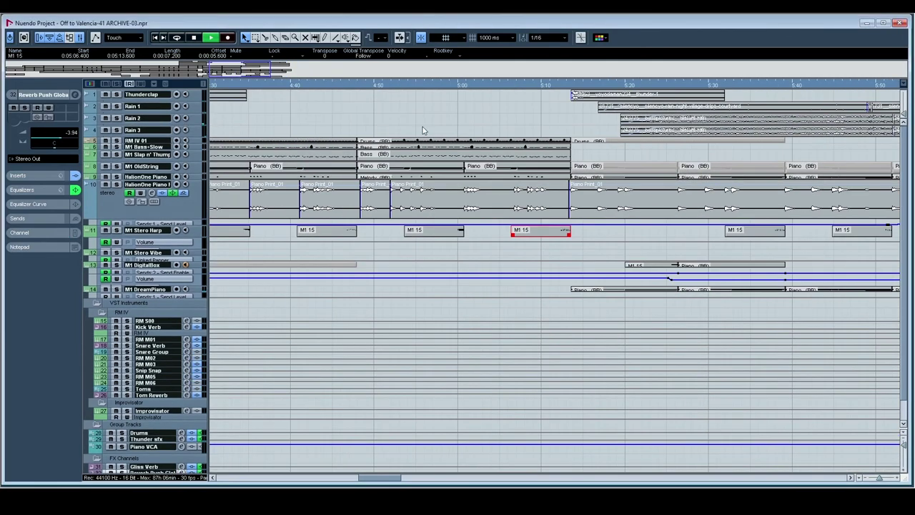
{"action": "scroll", "coordinate": [423, 130], "scroll_direction": "left", "scroll_amount": 10}
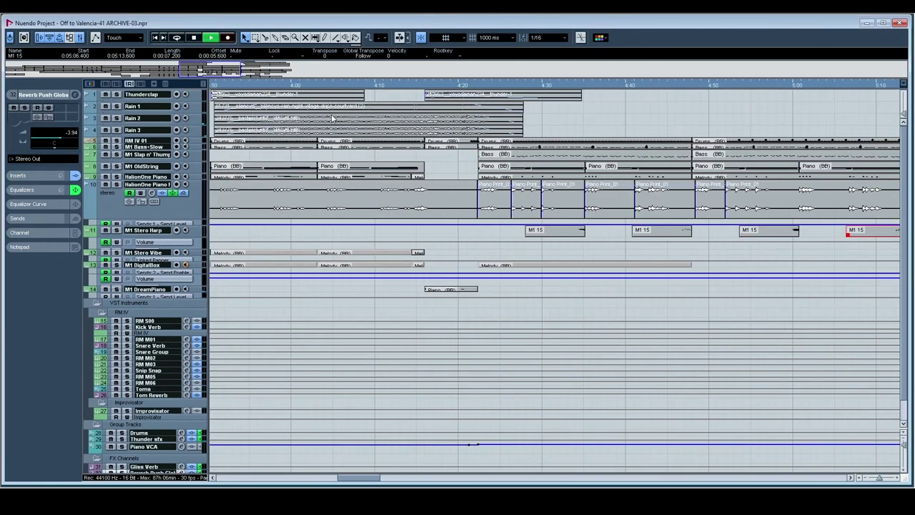
{"action": "scroll", "coordinate": [640, 144], "scroll_direction": "left", "scroll_amount": 6}
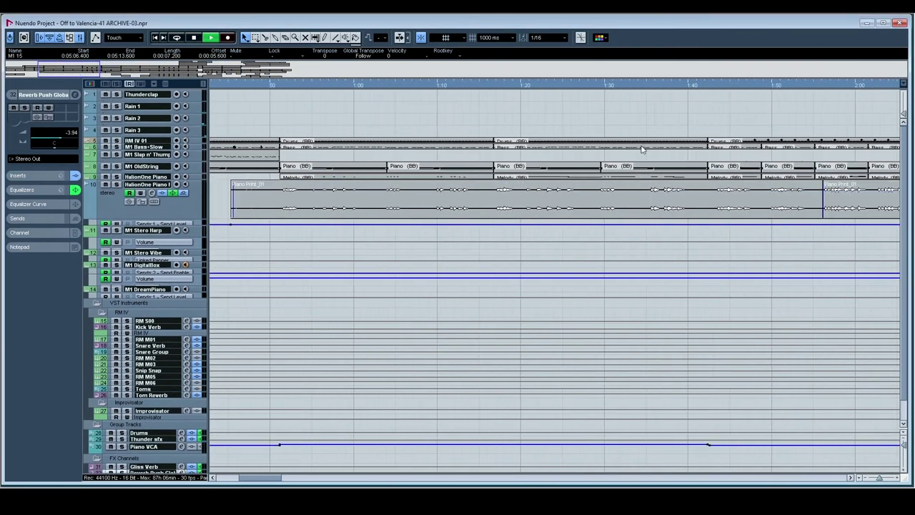
{"action": "left_click_drag", "start_coordinate": [257, 84], "coordinate": [200, 81]}
{"action": "double_click", "coordinate": [289, 166]}
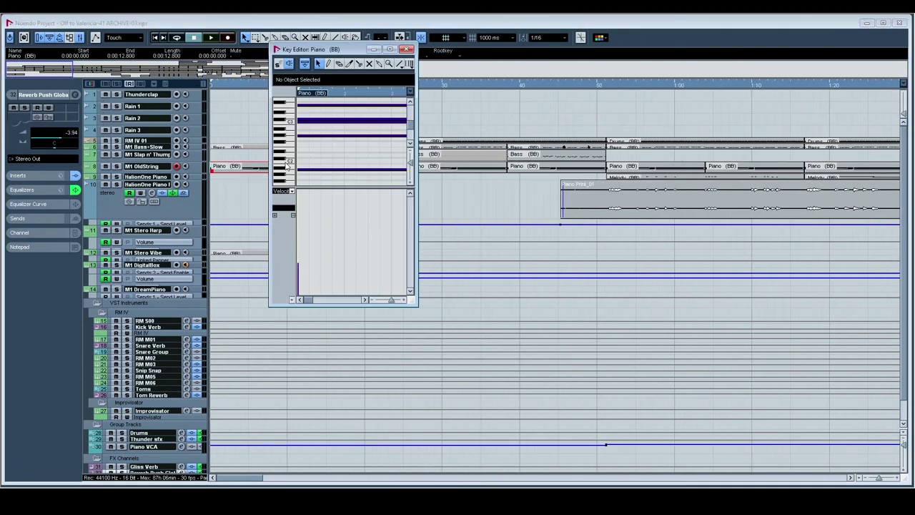
{"action": "double_click", "coordinate": [308, 55]}
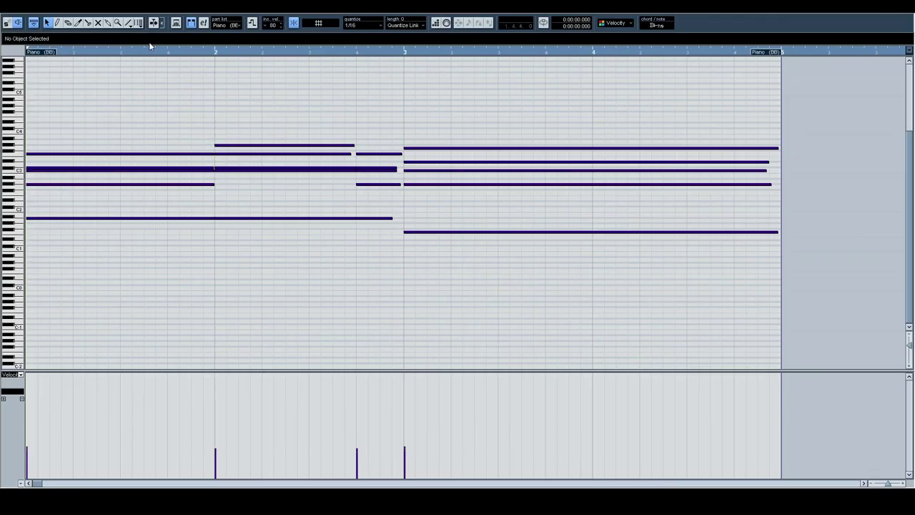
Step through the chords of the opening M1 OldString part, selecting the chord notes in bar 3 and the last chord of bar 2.
{"action": "left_click", "coordinate": [132, 51]}
{"action": "left_click", "coordinate": [272, 51]}
{"action": "left_click", "coordinate": [380, 51]}
{"action": "left_click", "coordinate": [462, 51]}
{"action": "left_click_drag", "start_coordinate": [466, 112], "coordinate": [530, 322]}
{"action": "left_click_drag", "start_coordinate": [369, 122], "coordinate": [402, 266]}
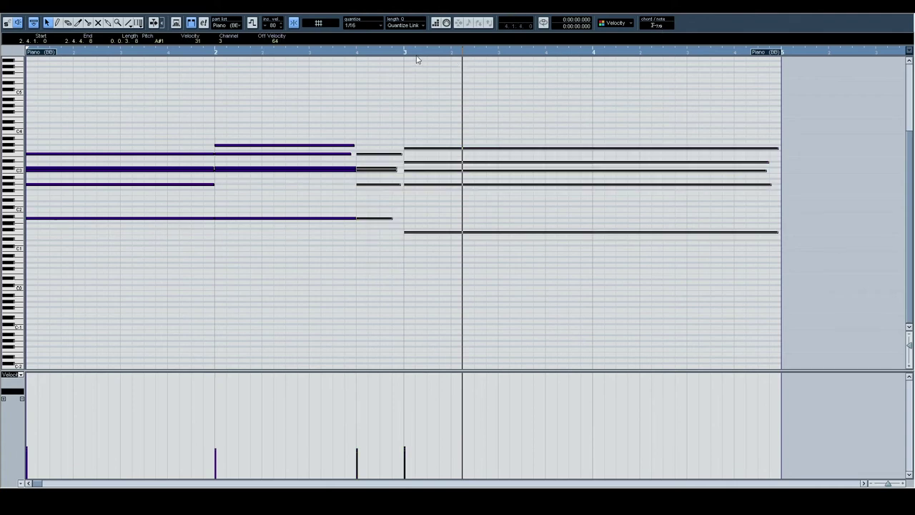
{"action": "left_click", "coordinate": [295, 52]}
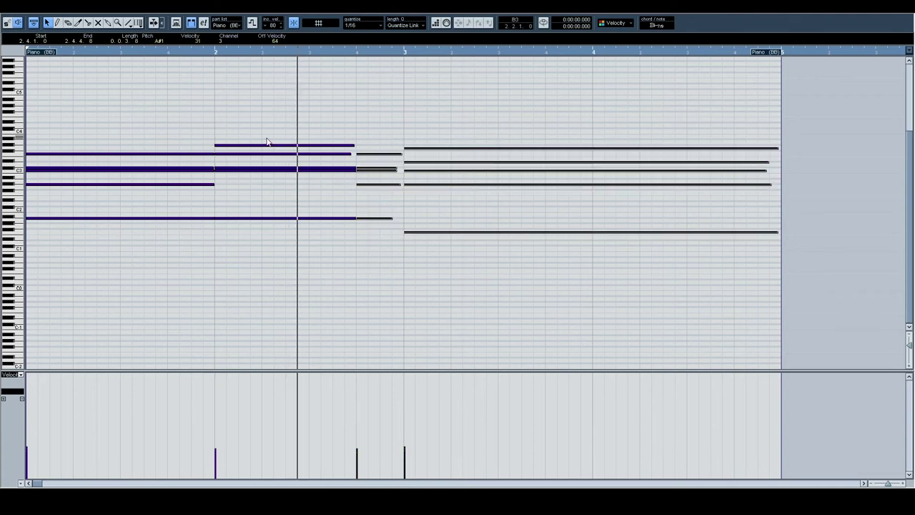
{"action": "left_click", "coordinate": [363, 53]}
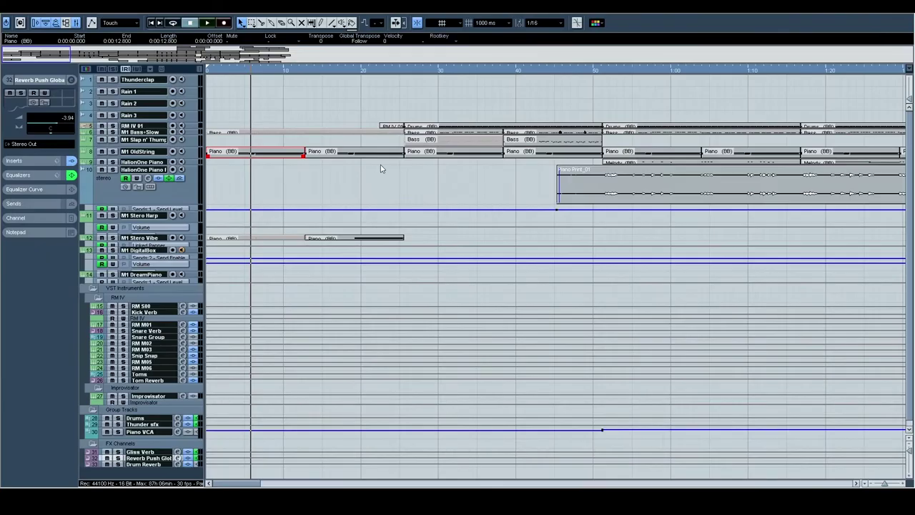
Survey the arrangement from the opening to past 5:30 and return to the project start.
{"action": "scroll", "coordinate": [486, 229], "scroll_direction": "right", "scroll_amount": 10}
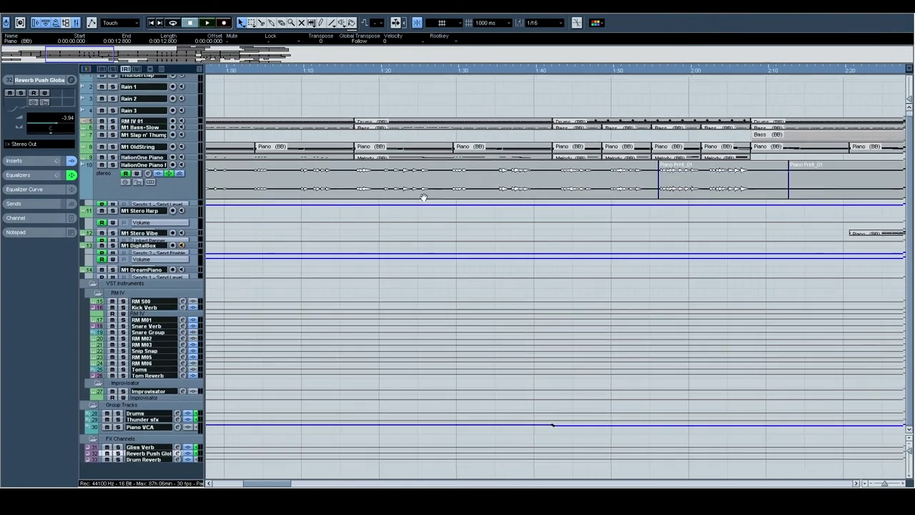
{"action": "scroll", "coordinate": [486, 229], "scroll_direction": "right", "scroll_amount": 10}
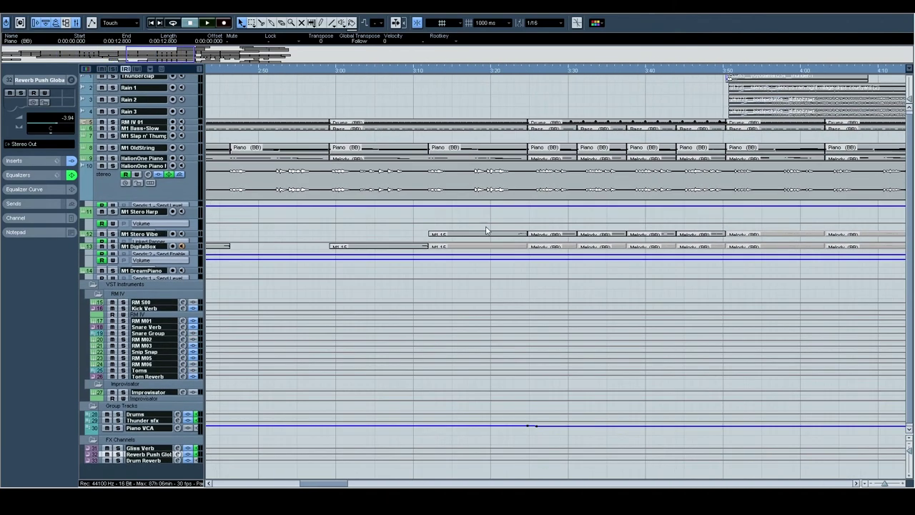
{"action": "scroll", "coordinate": [529, 207], "scroll_direction": "right", "scroll_amount": 6}
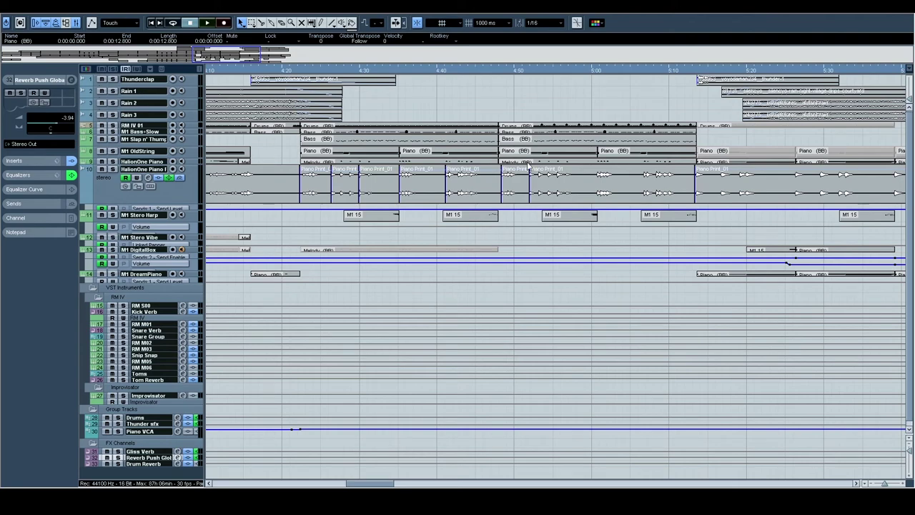
{"action": "scroll", "coordinate": [494, 214], "scroll_direction": "left", "scroll_amount": 15}
{"action": "scroll", "coordinate": [494, 213], "scroll_direction": "down", "scroll_amount": 1}
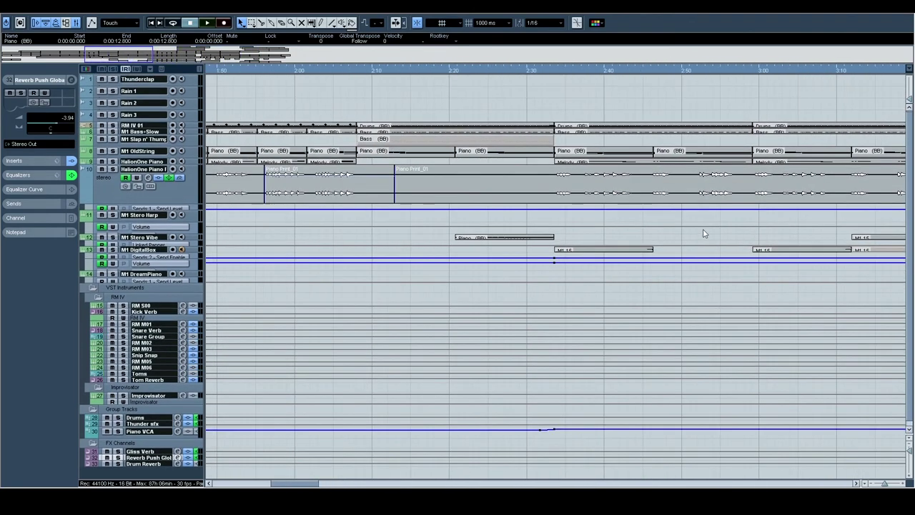
{"action": "scroll", "coordinate": [606, 228], "scroll_direction": "left", "scroll_amount": 7}
{"action": "scroll", "coordinate": [643, 241], "scroll_direction": "up", "scroll_amount": 1}
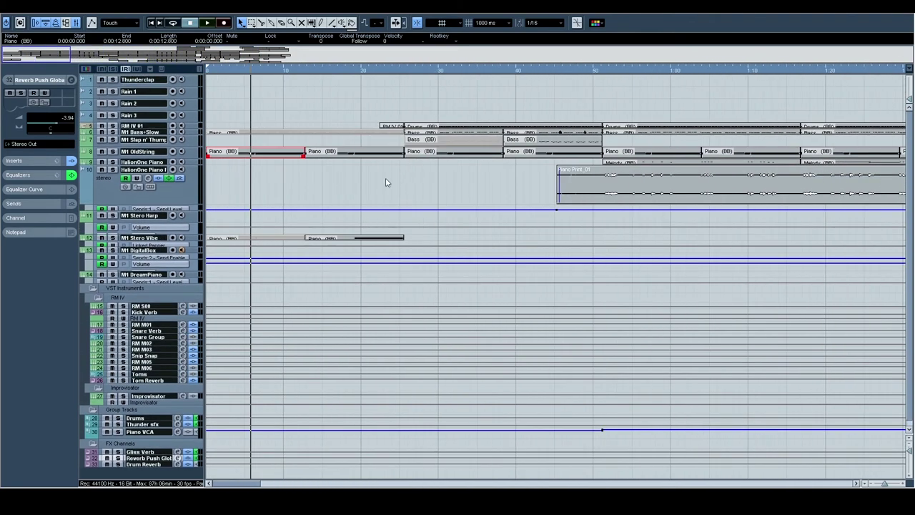
Enlarge the M1 OldString track and play the project from about 1:42.
{"action": "left_click", "coordinate": [190, 156]}
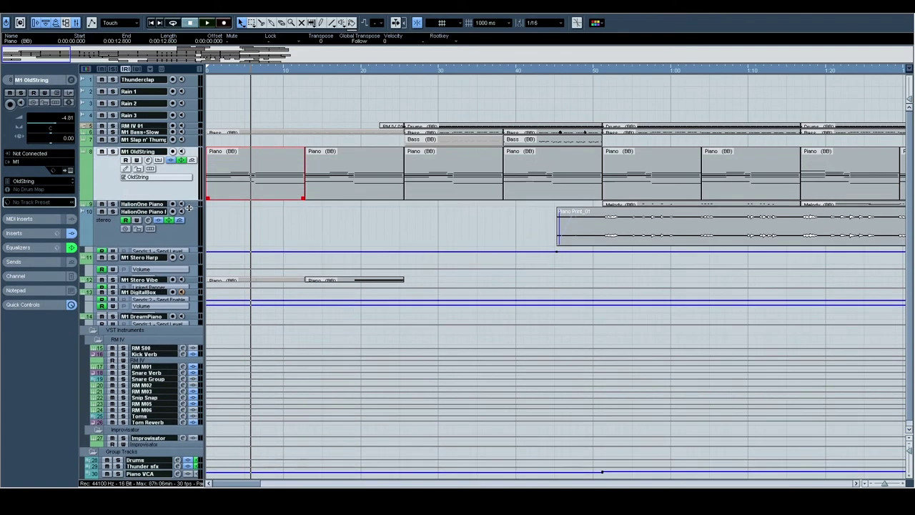
{"action": "scroll", "coordinate": [643, 220], "scroll_direction": "right", "scroll_amount": 6}
{"action": "scroll", "coordinate": [629, 200], "scroll_direction": "down", "scroll_amount": 1}
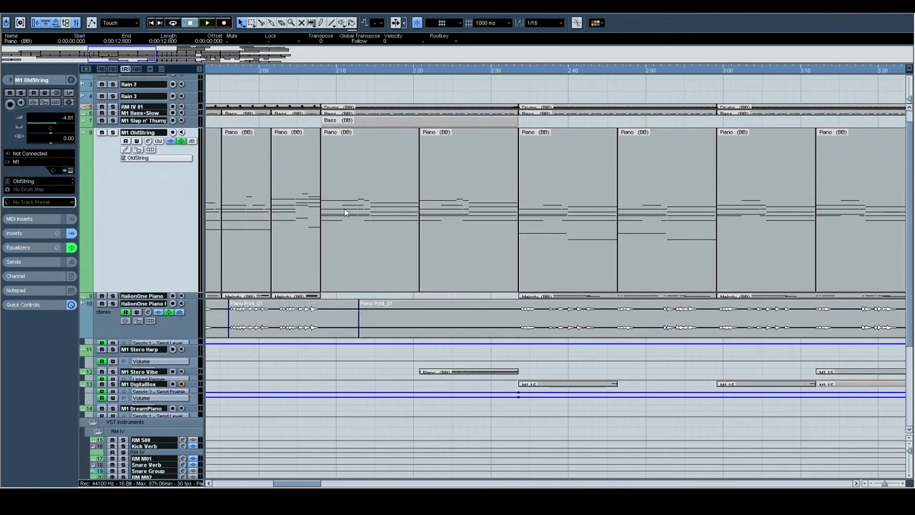
{"action": "left_click", "coordinate": [453, 70]}
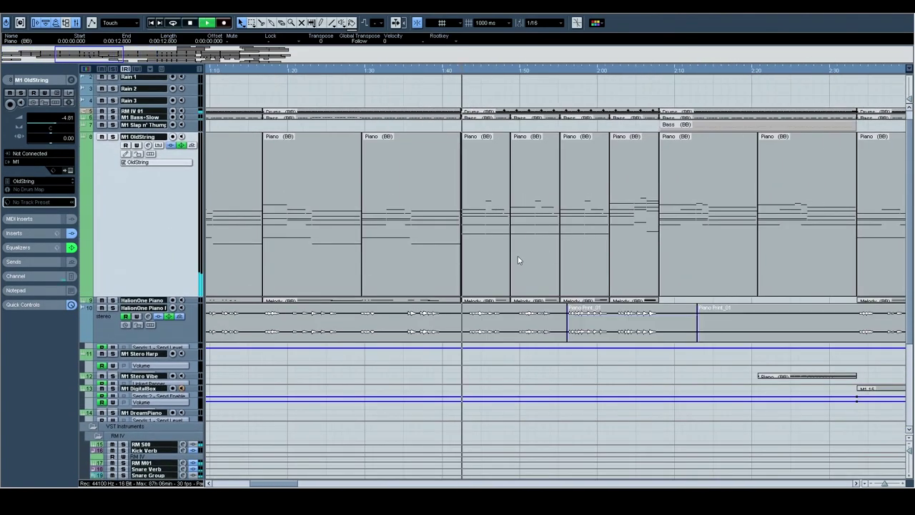
Select the four M1 OldString parts between 1:42 and 2:08 and set the locators around them.
{"action": "left_click", "coordinate": [479, 184]}
{"action": "left_click", "coordinate": [633, 202], "text": "shift"}
{"action": "left_click", "coordinate": [552, 208], "text": "shift"}
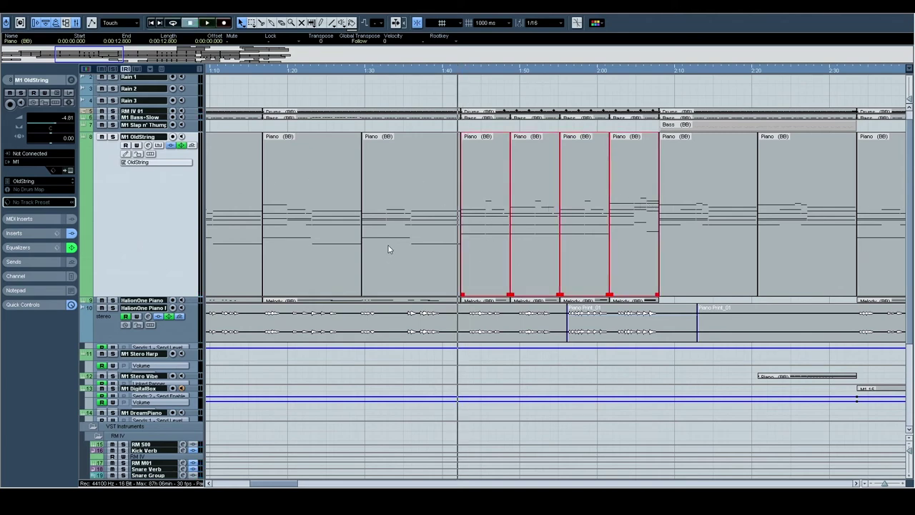
{"action": "key", "text": "p"}
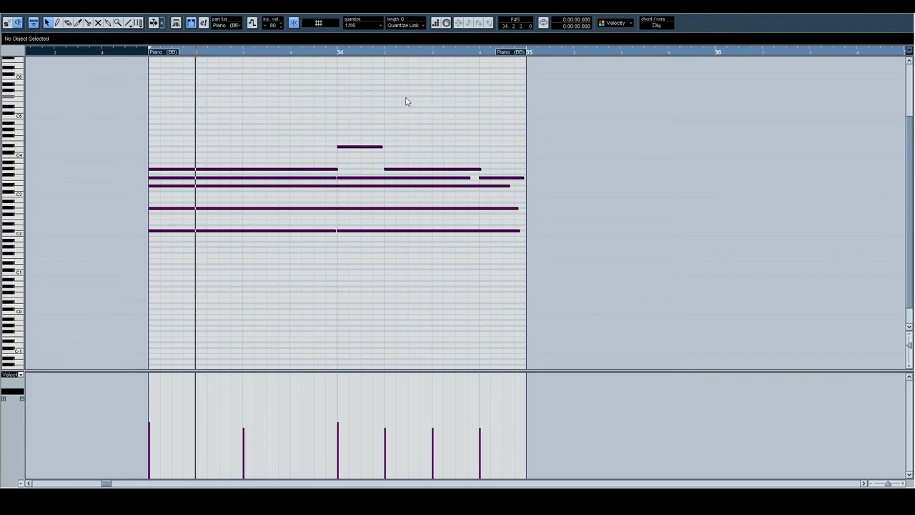
Step through the chords of the M1 OldString part at bars 33 and 34, close its editor and place the cursor at 1:42.
{"action": "left_click", "coordinate": [349, 52]}
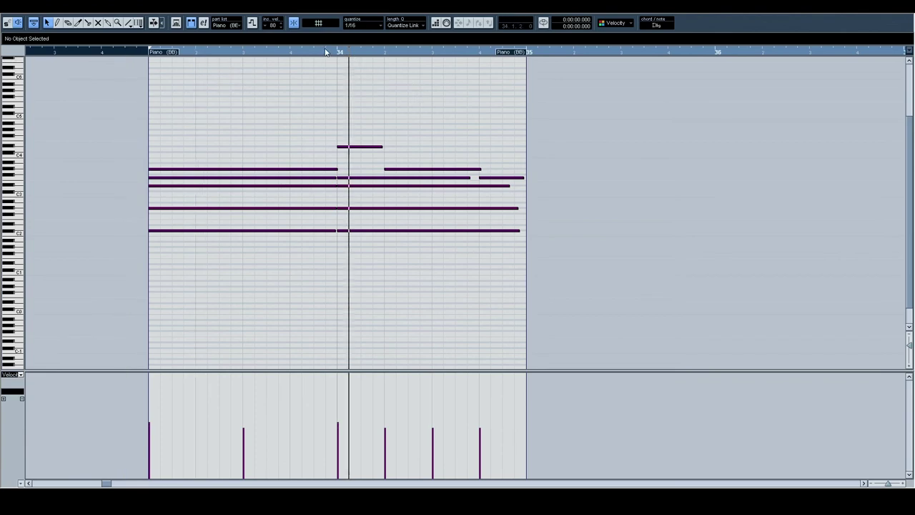
{"action": "left_click_drag", "start_coordinate": [394, 49], "coordinate": [592, 63]}
{"action": "left_click", "coordinate": [912, 13]}
{"action": "left_click", "coordinate": [460, 71]}
Examine the M1 OldString parts across the project, from 2:00 through the closing section and back to the opening.
{"action": "scroll", "coordinate": [490, 182], "scroll_direction": "right", "scroll_amount": 5}
{"action": "scroll", "coordinate": [491, 182], "scroll_direction": "down", "scroll_amount": 3}
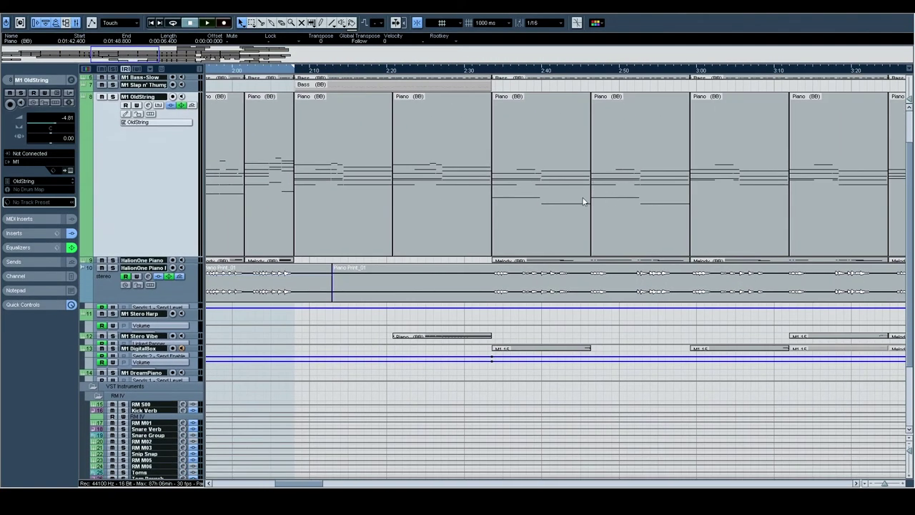
{"action": "scroll", "coordinate": [551, 203], "scroll_direction": "right", "scroll_amount": 15}
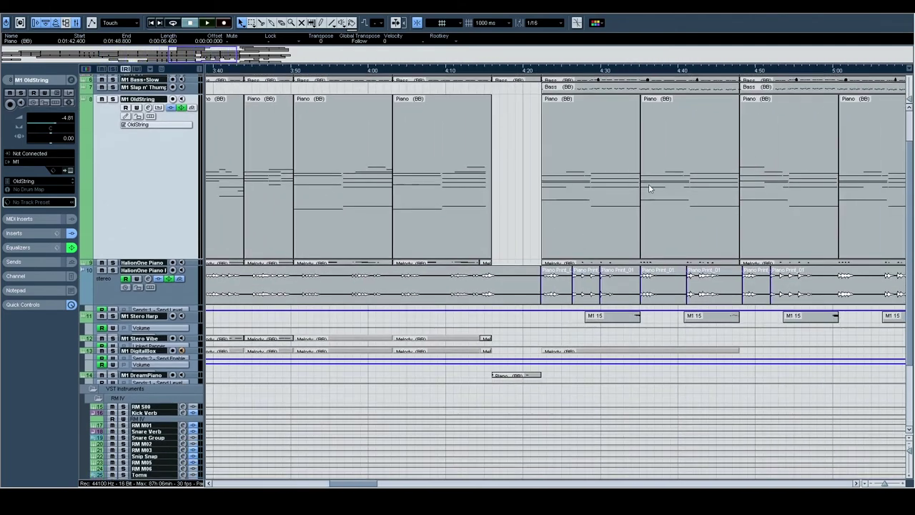
{"action": "scroll", "coordinate": [664, 190], "scroll_direction": "right", "scroll_amount": 15}
{"action": "scroll", "coordinate": [379, 194], "scroll_direction": "up", "scroll_amount": 2}
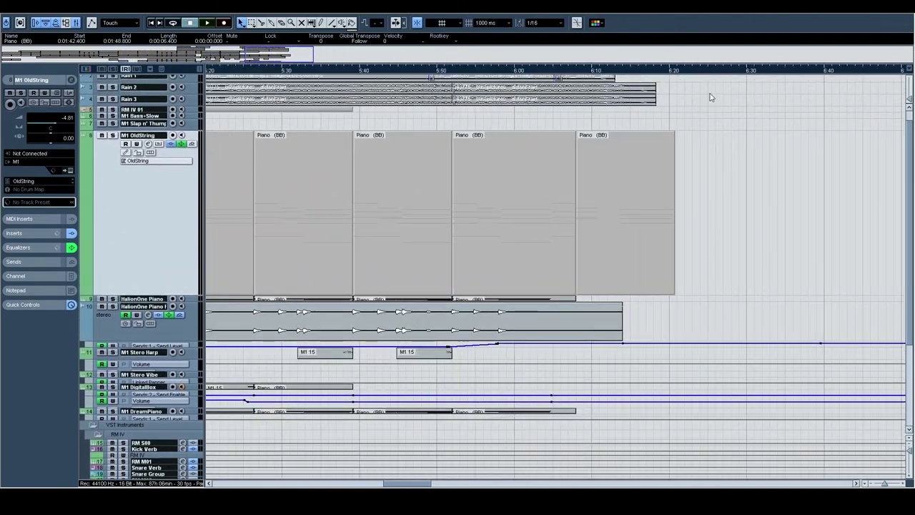
{"action": "scroll", "coordinate": [379, 141], "scroll_direction": "up", "scroll_amount": 1}
{"action": "scroll", "coordinate": [438, 249], "scroll_direction": "left", "scroll_amount": 20}
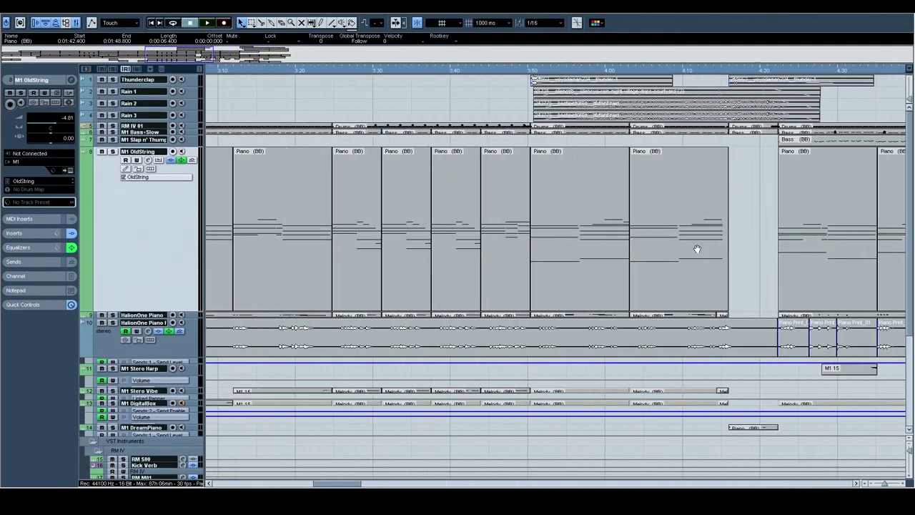
{"action": "scroll", "coordinate": [439, 245], "scroll_direction": "left", "scroll_amount": 20}
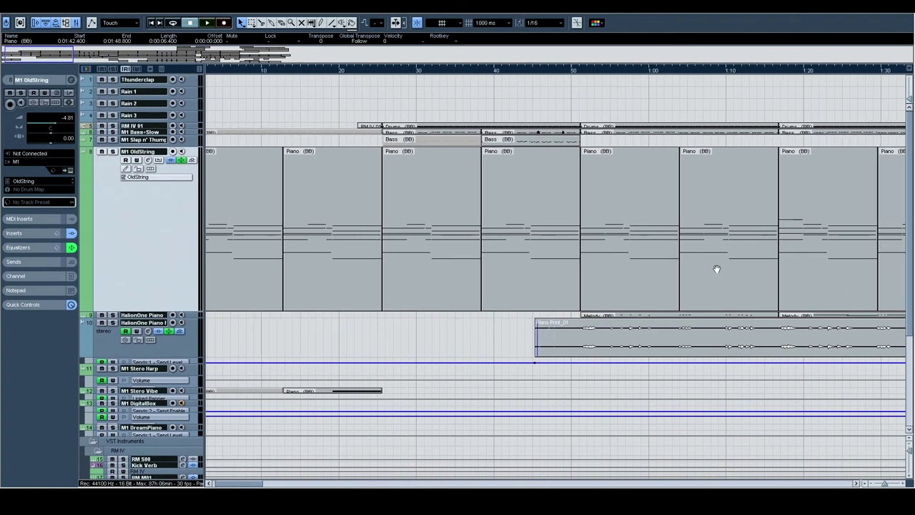
{"action": "scroll", "coordinate": [560, 133], "scroll_direction": "right", "scroll_amount": 15}
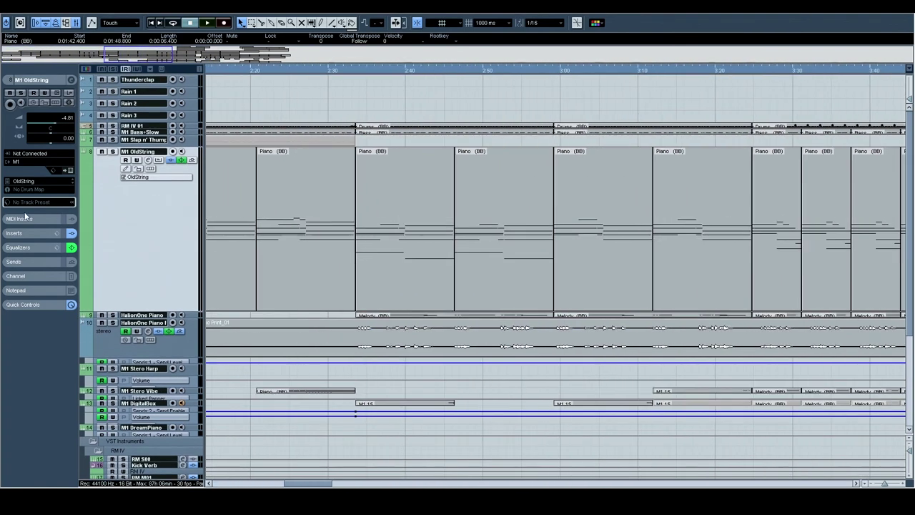
Play the section from 1:42 and review the M1 OldString chords and the tracks beneath them up to about 3:10.
{"action": "key", "text": "space"}
{"action": "scroll", "coordinate": [557, 228], "scroll_direction": "down", "scroll_amount": 1}
{"action": "scroll", "coordinate": [564, 214], "scroll_direction": "left", "scroll_amount": 3}
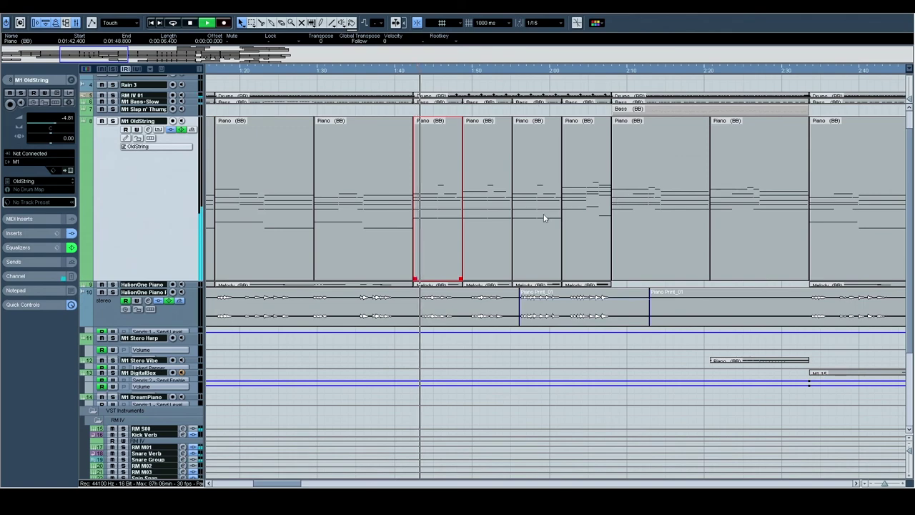
{"action": "scroll", "coordinate": [553, 216], "scroll_direction": "right", "scroll_amount": 5}
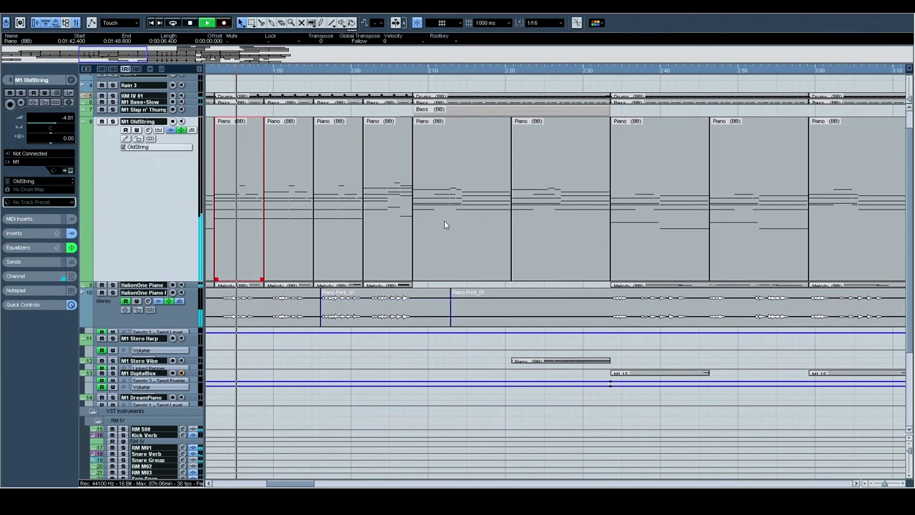
{"action": "scroll", "coordinate": [475, 214], "scroll_direction": "down", "scroll_amount": 3}
{"action": "scroll", "coordinate": [468, 190], "scroll_direction": "right", "scroll_amount": 2}
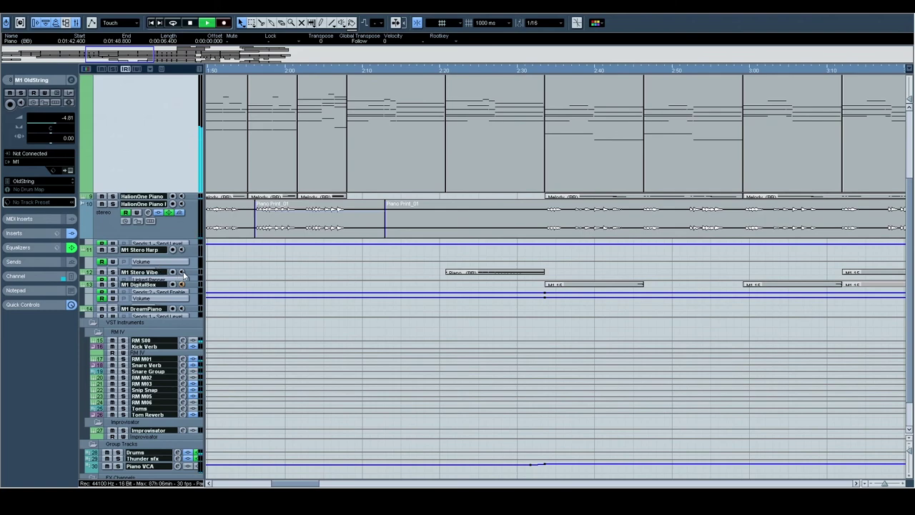
Select the M1 Stero Vibe track and enlarge it to show its part starting at about 2:20.
{"action": "left_click", "coordinate": [184, 273]}
{"action": "key", "text": "z"}
{"action": "left_click_drag", "start_coordinate": [546, 308], "coordinate": [472, 337]}
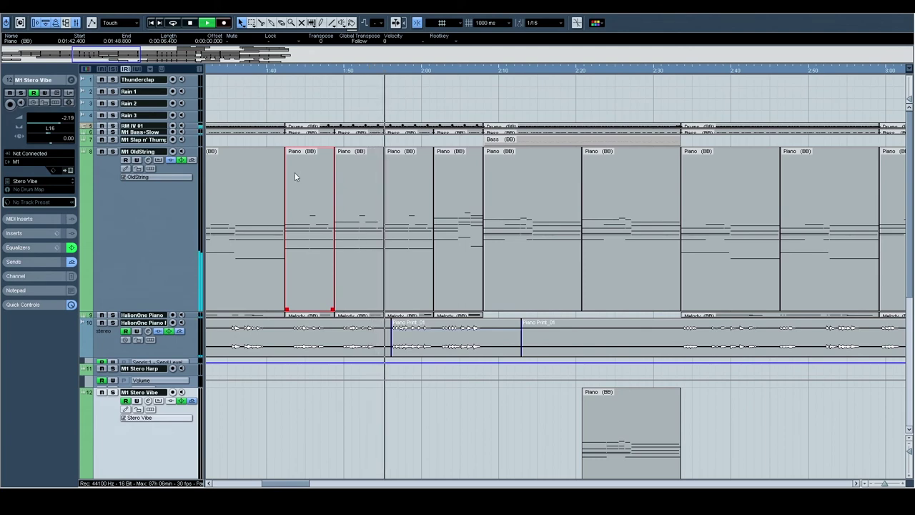
Solo the RM IV 01 drum track and check the solo states of its linked instrument, group and FX channels.
{"action": "left_click", "coordinate": [113, 126]}
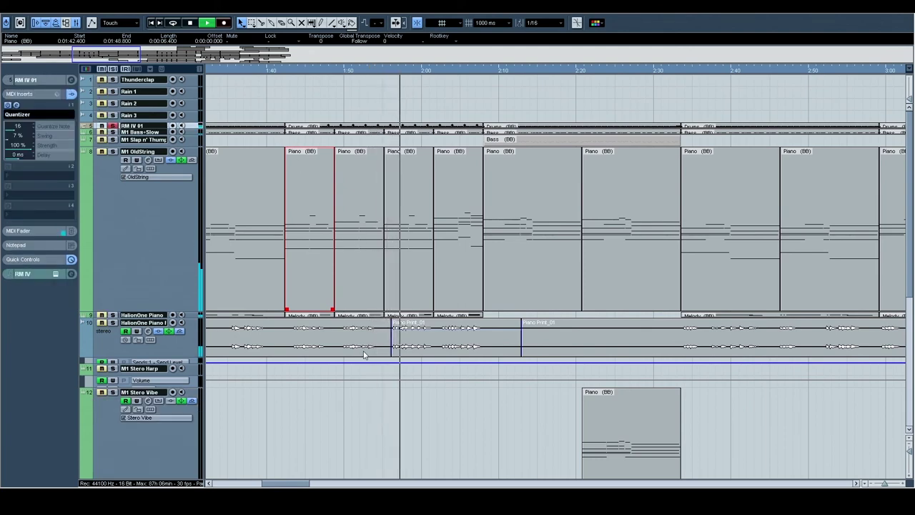
{"action": "scroll", "coordinate": [360, 351], "scroll_direction": "down", "scroll_amount": 10}
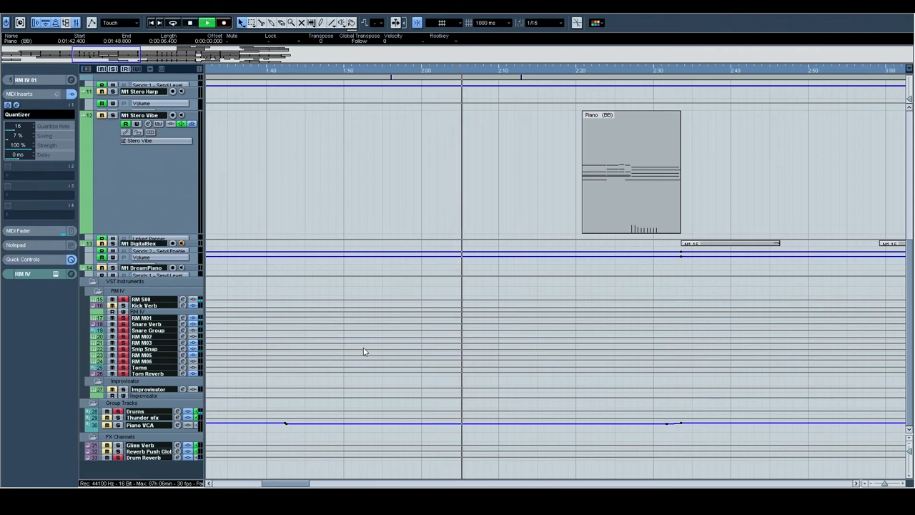
{"action": "scroll", "coordinate": [363, 351], "scroll_direction": "up", "scroll_amount": 8}
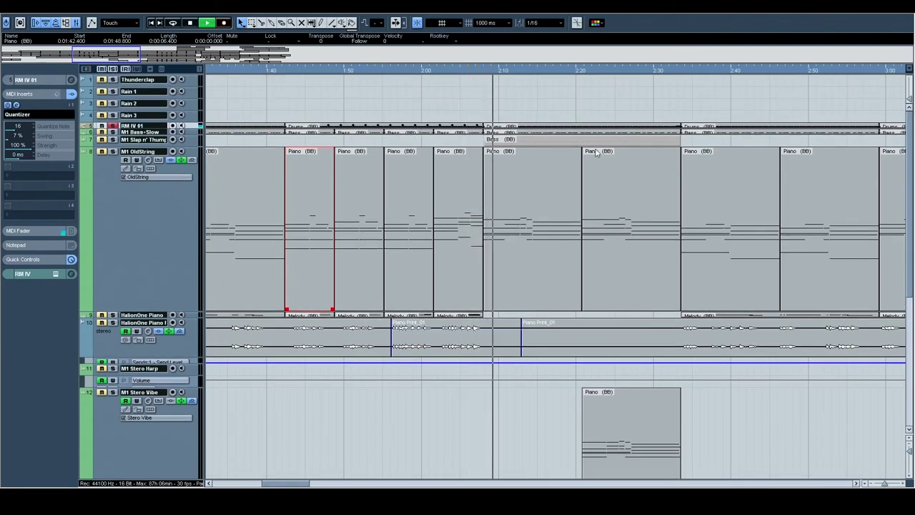
Zoom in on the arrangement around 2:08, reposition the playback cursor at the drum section boundary and stop playback.
{"action": "left_click_drag", "start_coordinate": [476, 71], "coordinate": [469, 93]}
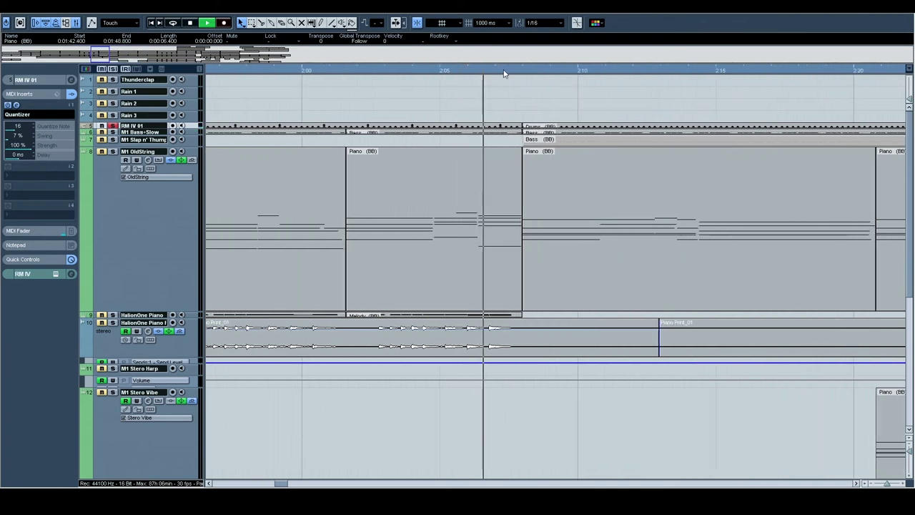
{"action": "left_click", "coordinate": [524, 73]}
{"action": "key", "text": "."}
{"action": "key", "text": "space"}
Open the RM IV 01 Drums part starting at 2:08 in the Drum Editor and zoom in on its bars from 41 onward.
{"action": "left_click", "coordinate": [552, 128]}
{"action": "double_click", "coordinate": [554, 127]}
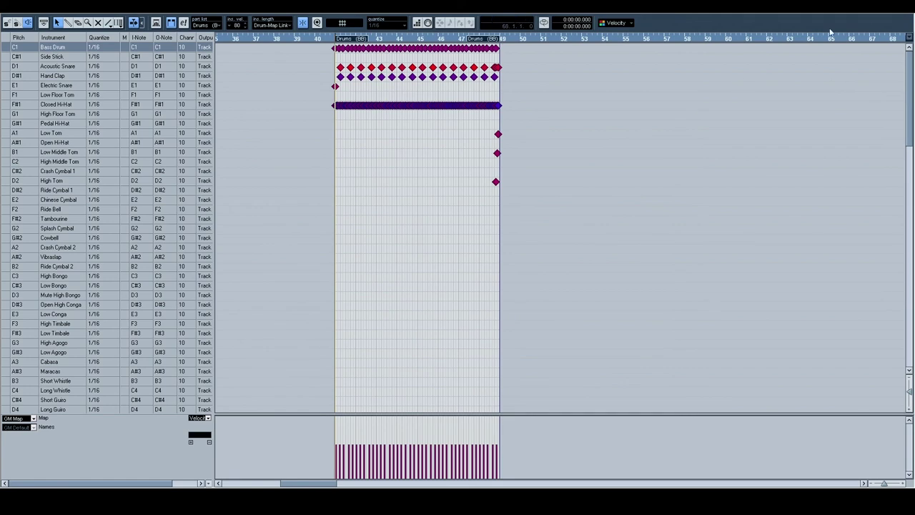
{"action": "left_click_drag", "start_coordinate": [309, 37], "coordinate": [308, 59]}
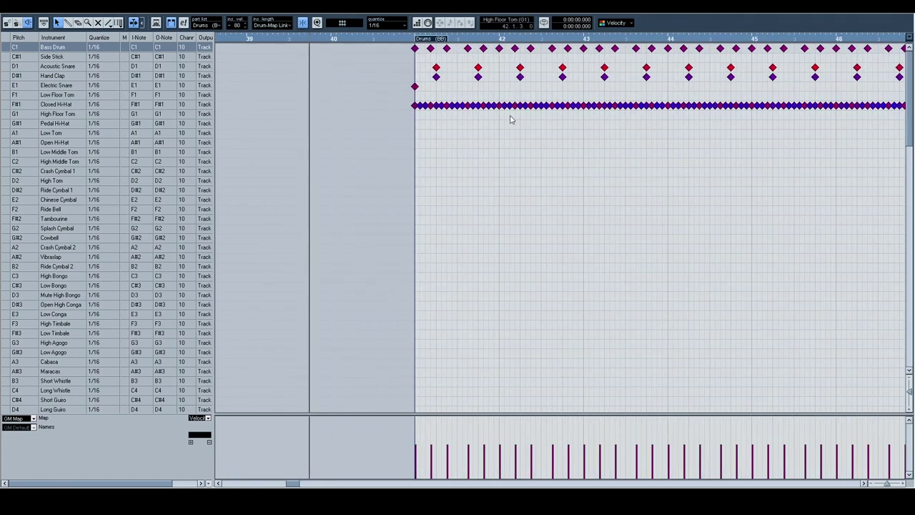
Examine the layered Acoustic Snare and Hand Clap hits in the first bars of the RM IV 01 drum part.
{"action": "left_click", "coordinate": [437, 80]}
{"action": "left_click_drag", "start_coordinate": [439, 82], "coordinate": [474, 86]}
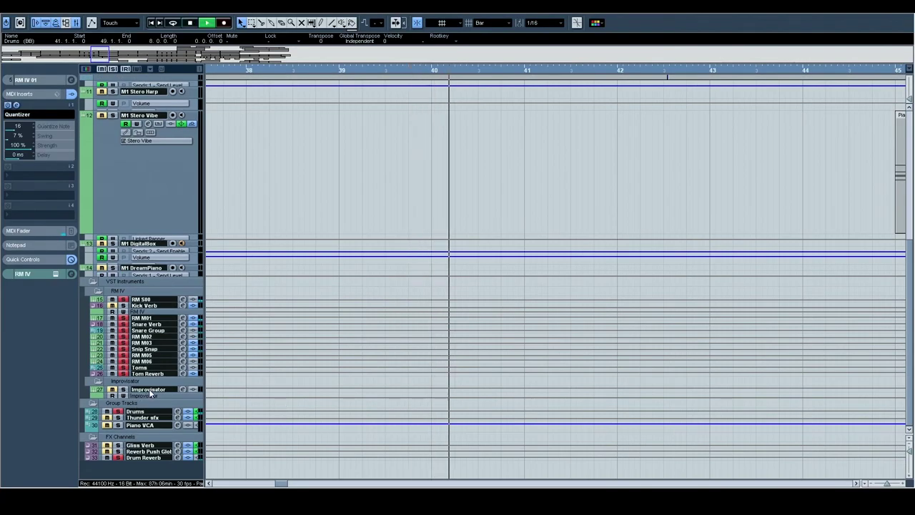
Inspect the RM M03 channel's equalizer and its StereoDelay insert, close both windows and stop playback.
{"action": "scroll", "coordinate": [407, 288], "scroll_direction": "up", "scroll_amount": 3}
{"action": "scroll", "coordinate": [419, 293], "scroll_direction": "down", "scroll_amount": 3}
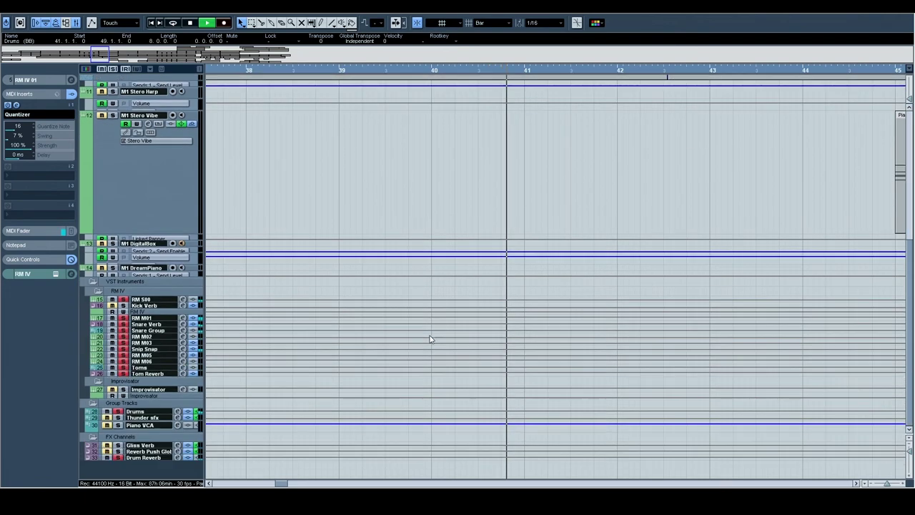
{"action": "left_click", "coordinate": [157, 342]}
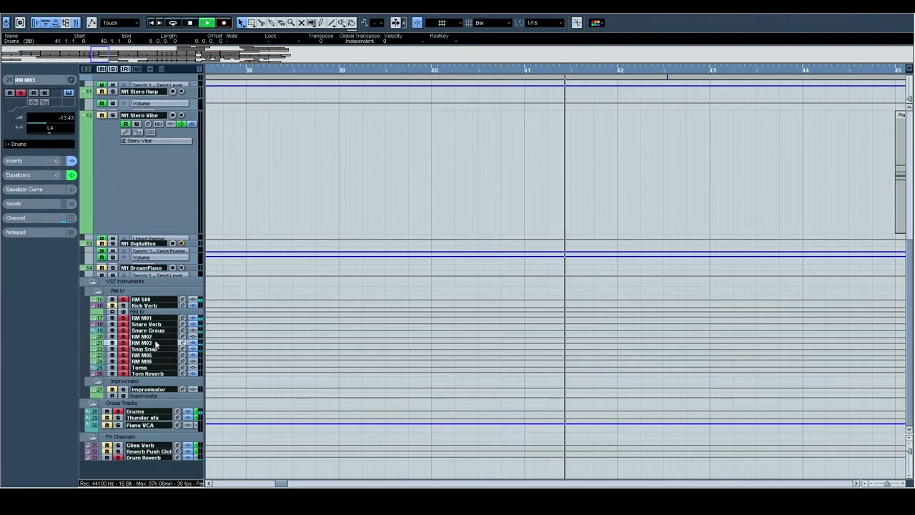
{"action": "left_click", "coordinate": [71, 79]}
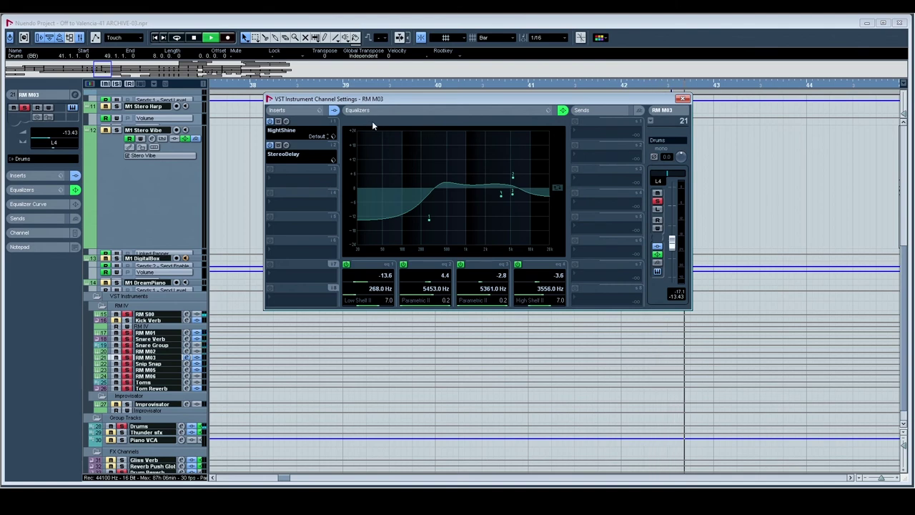
{"action": "left_click", "coordinate": [287, 145]}
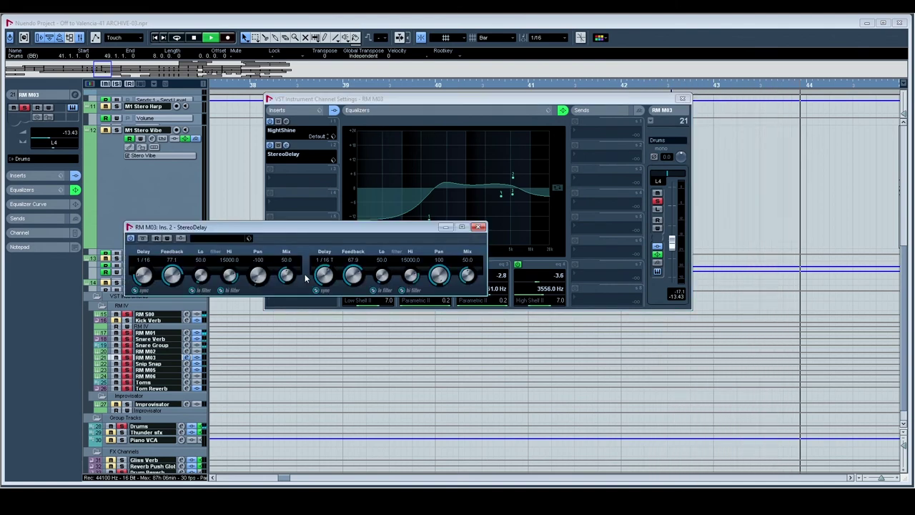
{"action": "left_click", "coordinate": [478, 227]}
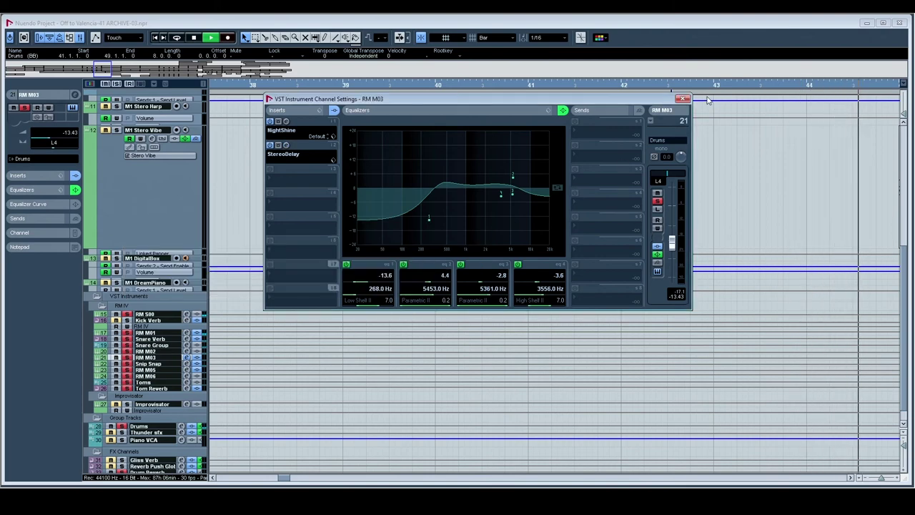
{"action": "left_click", "coordinate": [682, 98]}
{"action": "key", "text": "space"}
Open the RM IV 01 drum part at bar 41, set the insert velocity to 120 and add Electric Snare hits before bar 41.
{"action": "scroll", "coordinate": [632, 242], "scroll_direction": "up", "scroll_amount": 5}
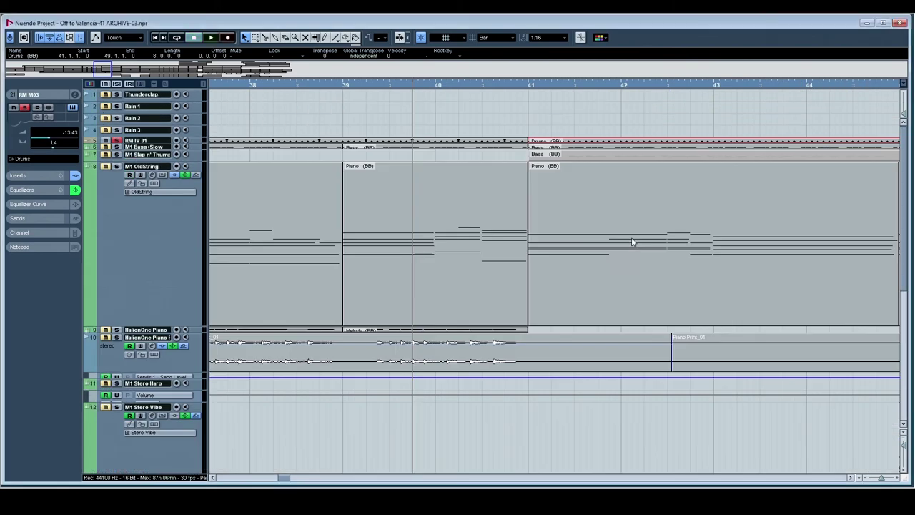
{"action": "double_click", "coordinate": [559, 142]}
{"action": "double_click", "coordinate": [222, 117]}
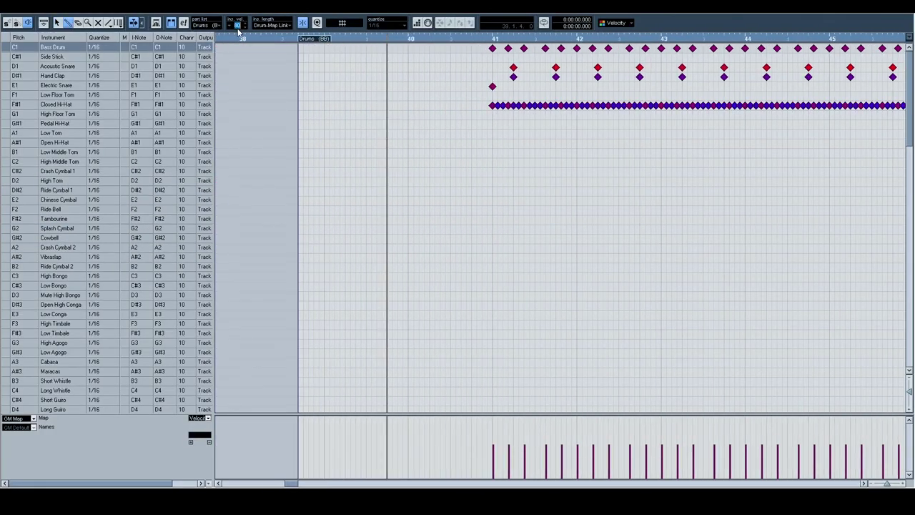
{"action": "left_click", "coordinate": [392, 87]}
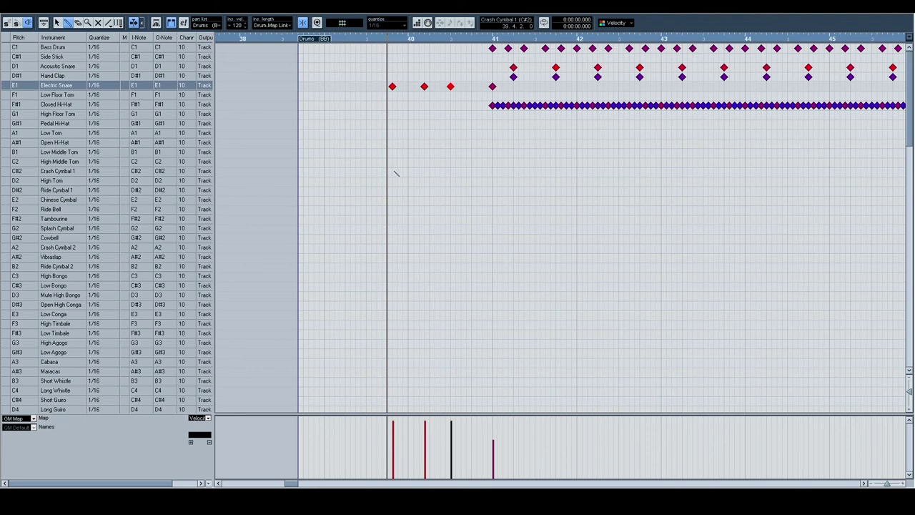
{"action": "left_click", "coordinate": [345, 87]}
Delete the added Electric Snare hits ahead of bar 41 and undo the drum part edits.
{"action": "left_click_drag", "start_coordinate": [470, 133], "coordinate": [321, 66]}
{"action": "key", "text": "Delete"}
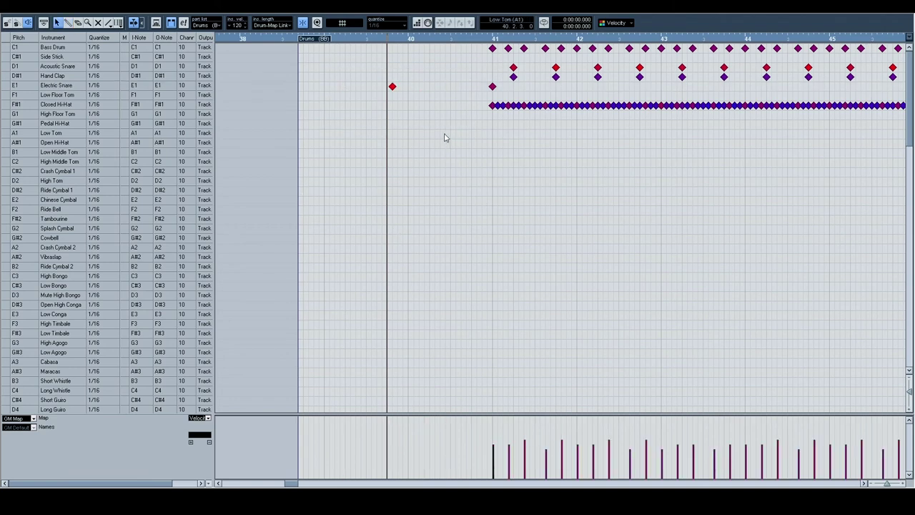
{"action": "key", "text": "ctrl+z"}
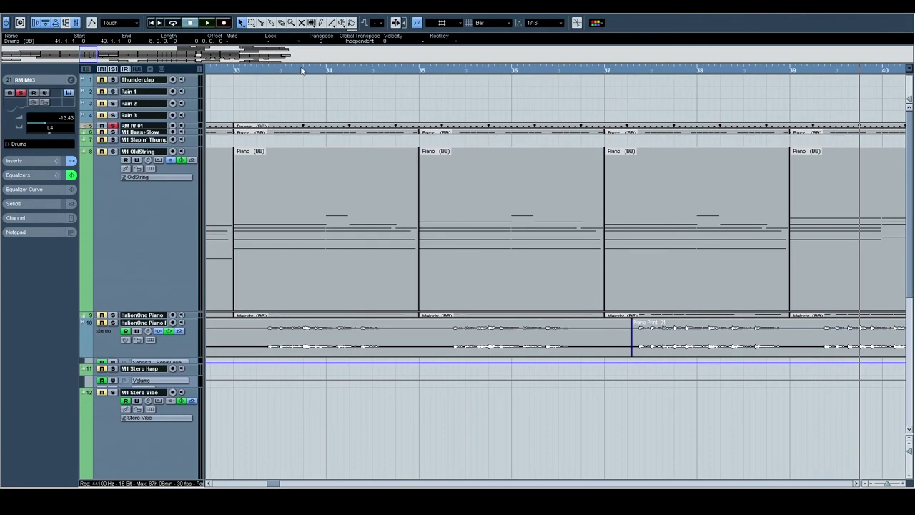
Zoom the arrangement out to show about 70 bars and deactivate all solo states.
{"action": "left_click_drag", "start_coordinate": [301, 70], "coordinate": [178, 42]}
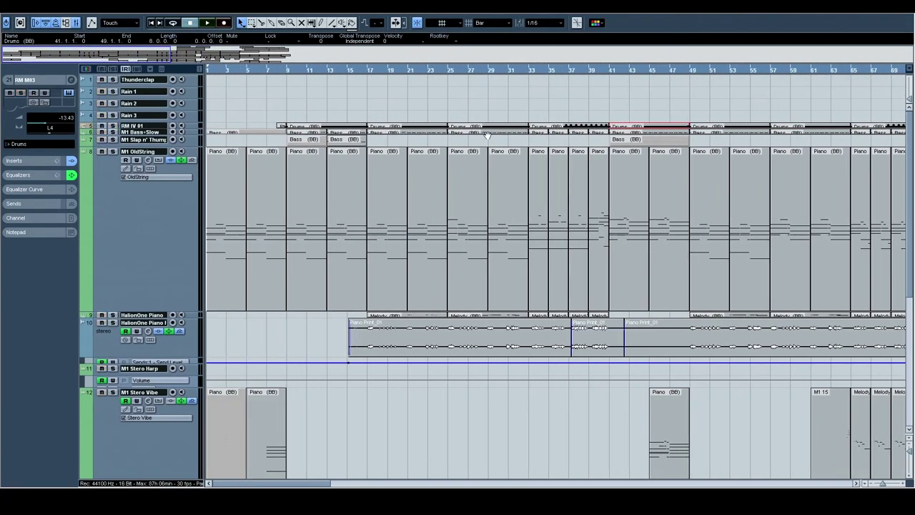
{"action": "left_click", "coordinate": [113, 70]}
{"action": "scroll", "coordinate": [464, 135], "scroll_direction": "right", "scroll_amount": 10}
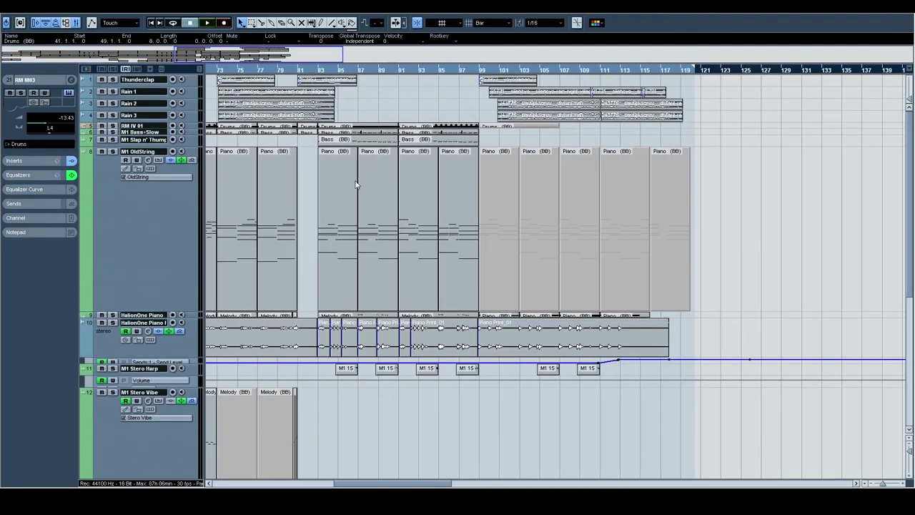
{"action": "scroll", "coordinate": [368, 186], "scroll_direction": "left", "scroll_amount": 4}
{"action": "scroll", "coordinate": [587, 200], "scroll_direction": "left", "scroll_amount": 6}
{"action": "scroll", "coordinate": [588, 199], "scroll_direction": "down", "scroll_amount": 1}
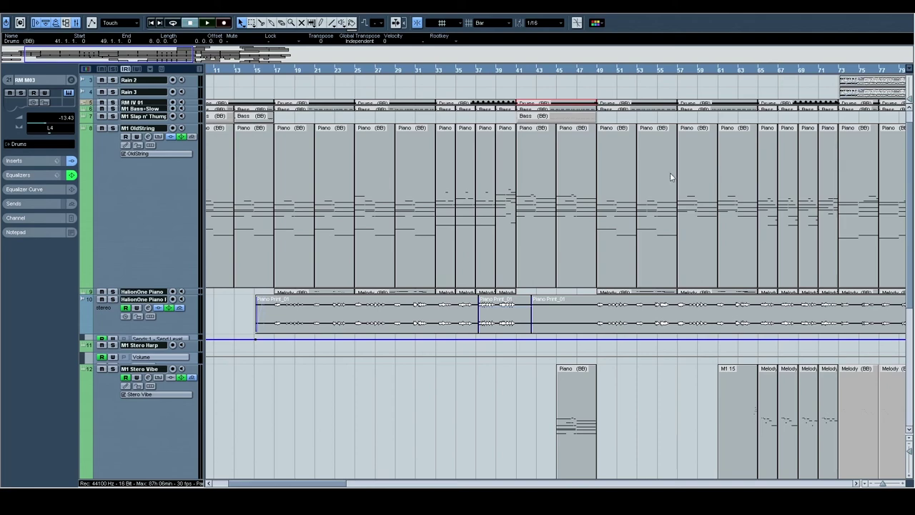
Select the M1 DigitalBox track and enlarge it to show its parts.
{"action": "scroll", "coordinate": [620, 254], "scroll_direction": "down", "scroll_amount": 3}
{"action": "scroll", "coordinate": [620, 254], "scroll_direction": "right", "scroll_amount": 4}
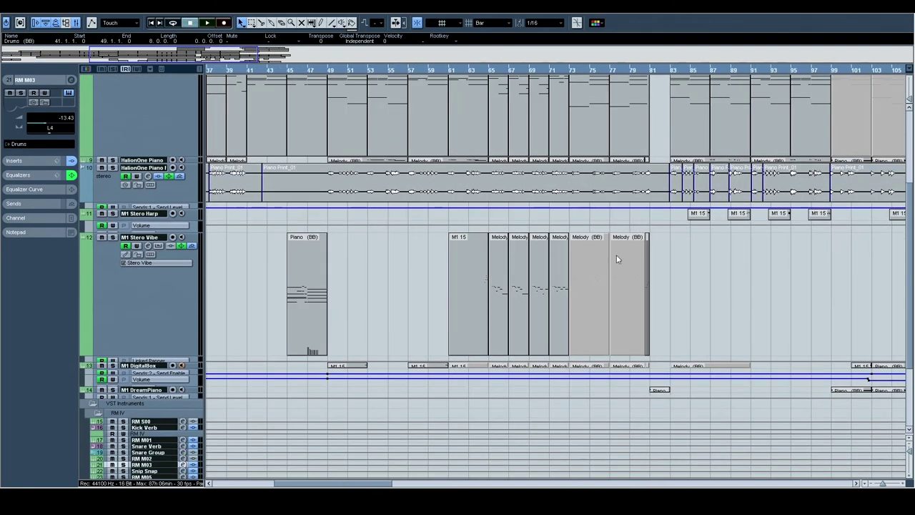
{"action": "left_click_drag", "start_coordinate": [621, 254], "coordinate": [706, 196]}
{"action": "left_click_drag", "start_coordinate": [764, 269], "coordinate": [515, 246]}
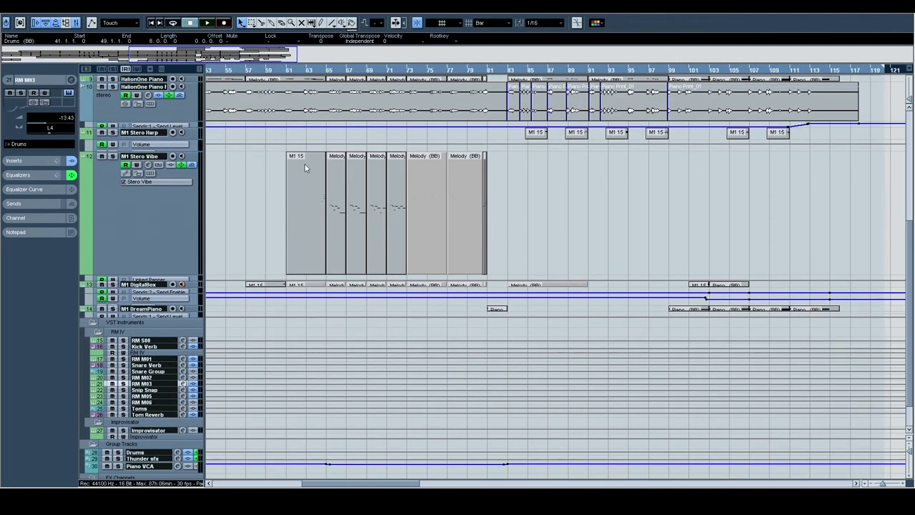
{"action": "left_click", "coordinate": [171, 285]}
{"action": "scroll", "coordinate": [411, 237], "scroll_direction": "down", "scroll_amount": 1}
{"action": "scroll", "coordinate": [411, 236], "scroll_direction": "left", "scroll_amount": 1}
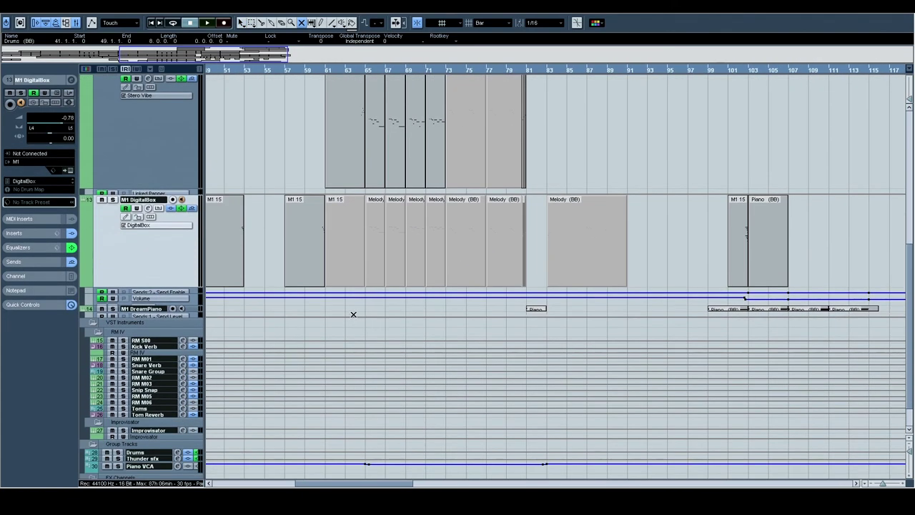
Unmute the muted M1 DigitalBox parts between bars 61 and 91 and the muted M1 Stero Vibe parts from bar 73.
{"action": "left_click_drag", "start_coordinate": [348, 315], "coordinate": [512, 233]}
{"action": "left_click_drag", "start_coordinate": [549, 153], "coordinate": [472, 129]}
{"action": "left_click", "coordinate": [601, 245]}
Play the arrangement from about bar 67, stop, and play it again from about bar 73.
{"action": "left_click", "coordinate": [387, 69]}
{"action": "key", "text": "space"}
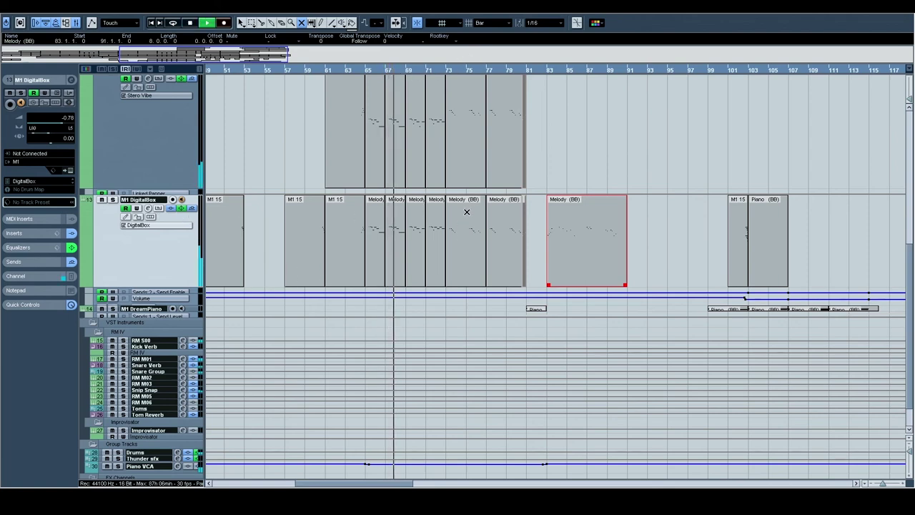
{"action": "key", "text": "space"}
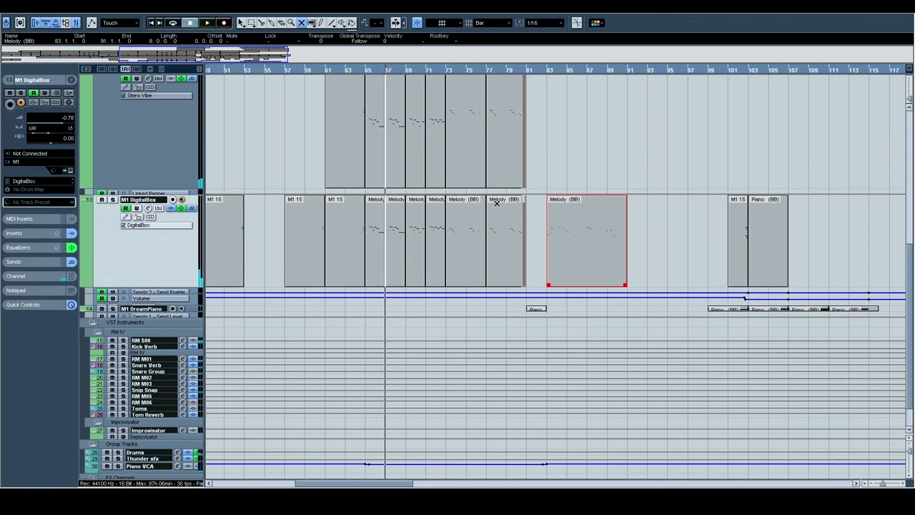
{"action": "left_click", "coordinate": [450, 69]}
{"action": "key", "text": "space"}
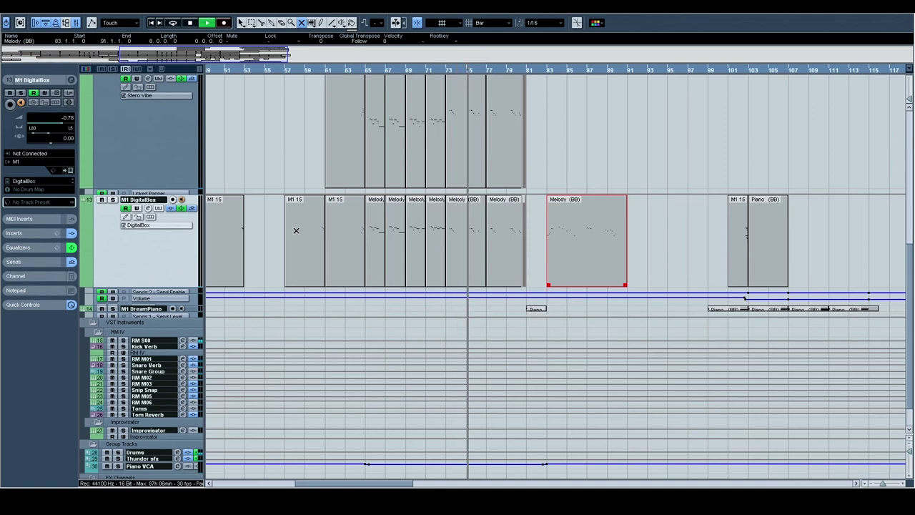
Undo the unmuting of the M1 DigitalBox and M1 Stero Vibe parts.
{"action": "key", "text": "ctrl+z"}
{"action": "key", "text": "ctrl+z"}
{"action": "key", "text": "ctrl+z"}
{"action": "scroll", "coordinate": [414, 216], "scroll_direction": "up", "scroll_amount": 3}
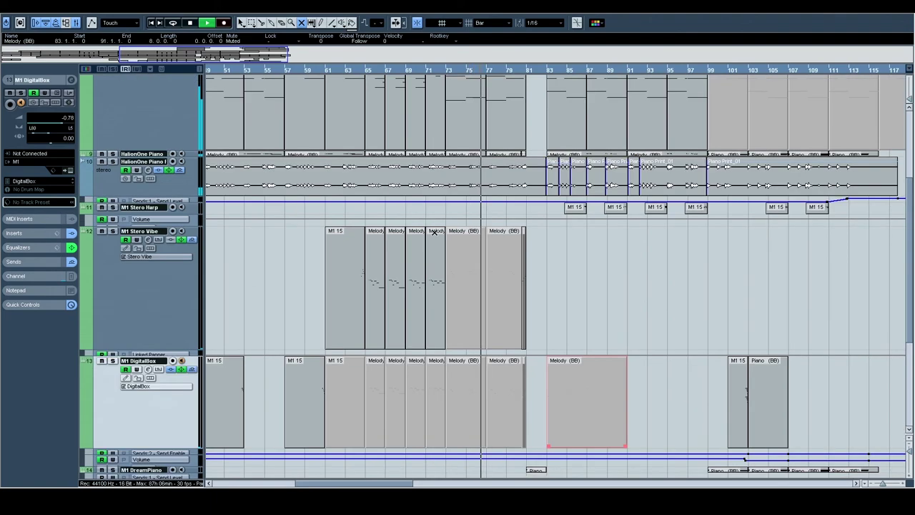
Examine the second half of the arrangement from the string parts down to the FX channels, and select the M1 DreamPiano track.
{"action": "left_click_drag", "start_coordinate": [679, 290], "coordinate": [479, 196]}
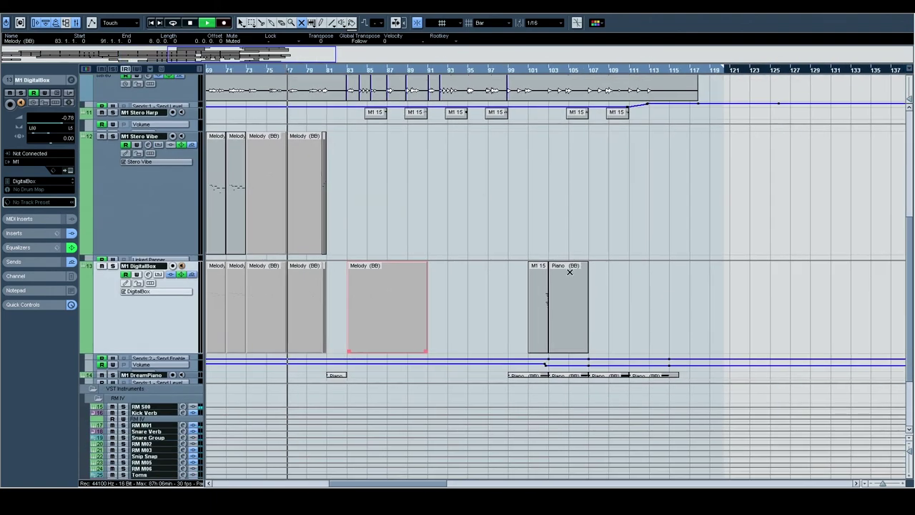
{"action": "scroll", "coordinate": [529, 269], "scroll_direction": "left", "scroll_amount": 5}
{"action": "scroll", "coordinate": [529, 269], "scroll_direction": "down", "scroll_amount": 1}
{"action": "scroll", "coordinate": [560, 228], "scroll_direction": "up", "scroll_amount": 3}
{"action": "scroll", "coordinate": [560, 228], "scroll_direction": "right", "scroll_amount": 3}
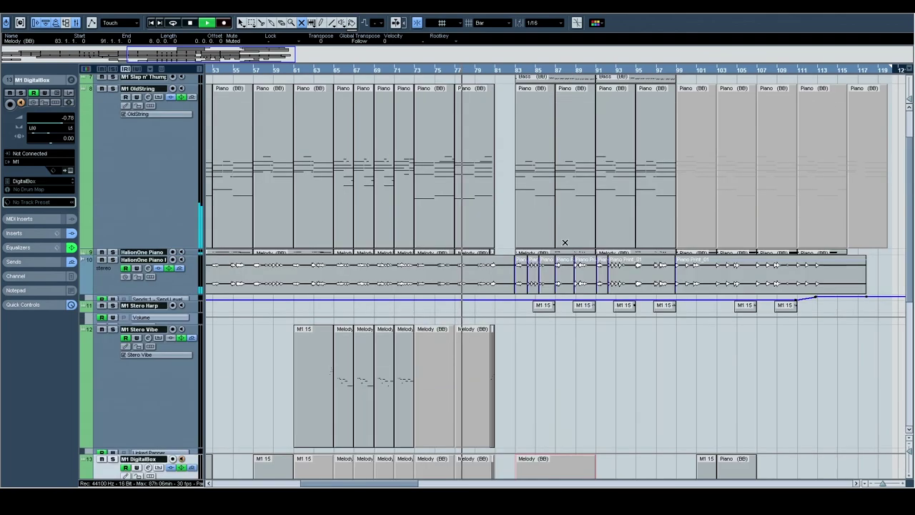
{"action": "scroll", "coordinate": [556, 235], "scroll_direction": "down", "scroll_amount": 3}
{"action": "scroll", "coordinate": [556, 234], "scroll_direction": "right", "scroll_amount": 4}
{"action": "scroll", "coordinate": [551, 242], "scroll_direction": "down", "scroll_amount": 3}
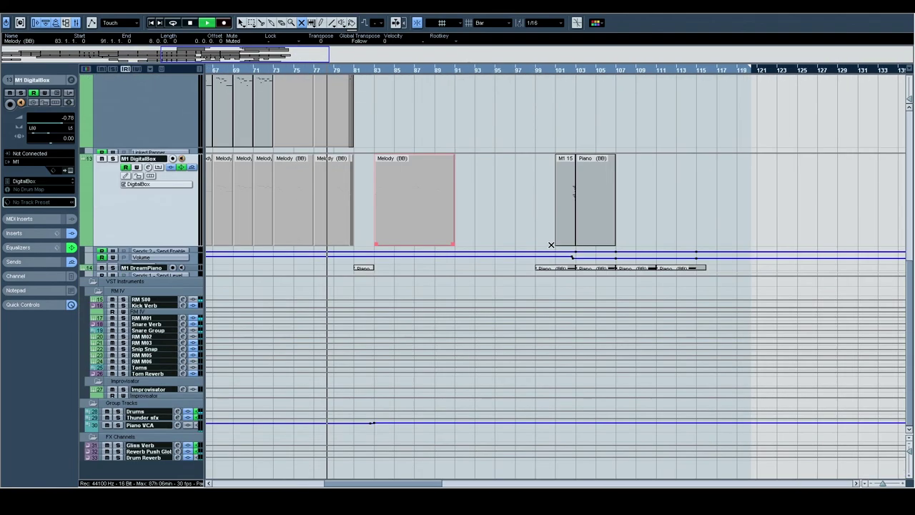
{"action": "scroll", "coordinate": [439, 292], "scroll_direction": "left", "scroll_amount": 1}
{"action": "left_click", "coordinate": [194, 269]}
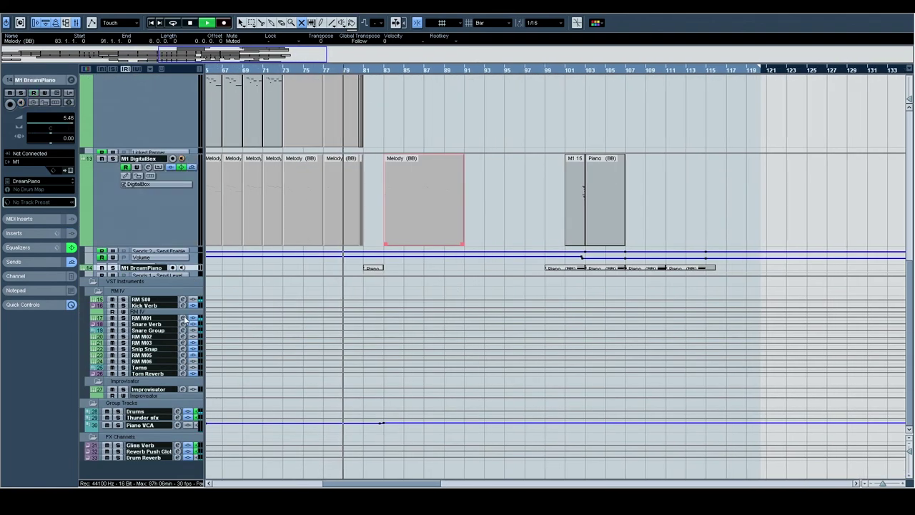
Examine the M1 OldString, piano and drum parts from bar 1 through the closing section, and stop playback.
{"action": "scroll", "coordinate": [424, 249], "scroll_direction": "left", "scroll_amount": 8}
{"action": "scroll", "coordinate": [425, 249], "scroll_direction": "up", "scroll_amount": 4}
{"action": "scroll", "coordinate": [515, 361], "scroll_direction": "up", "scroll_amount": 2}
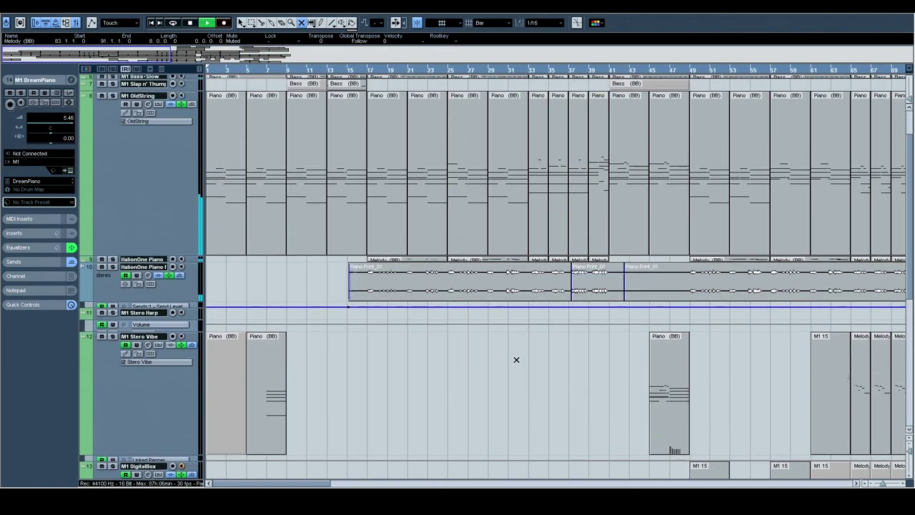
{"action": "scroll", "coordinate": [347, 187], "scroll_direction": "up", "scroll_amount": 2}
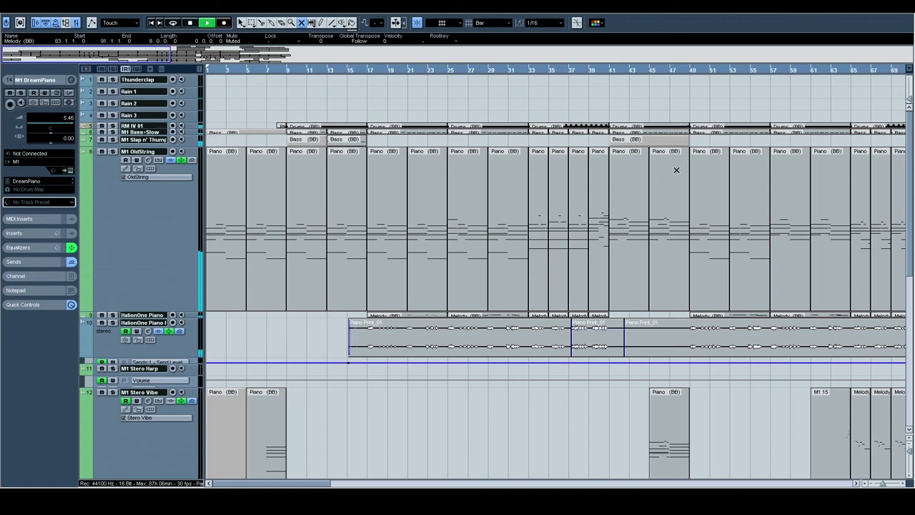
{"action": "left_click_drag", "start_coordinate": [685, 168], "coordinate": [505, 168]}
{"action": "left_click_drag", "start_coordinate": [573, 163], "coordinate": [390, 163]}
{"action": "left_click_drag", "start_coordinate": [517, 164], "coordinate": [423, 163]}
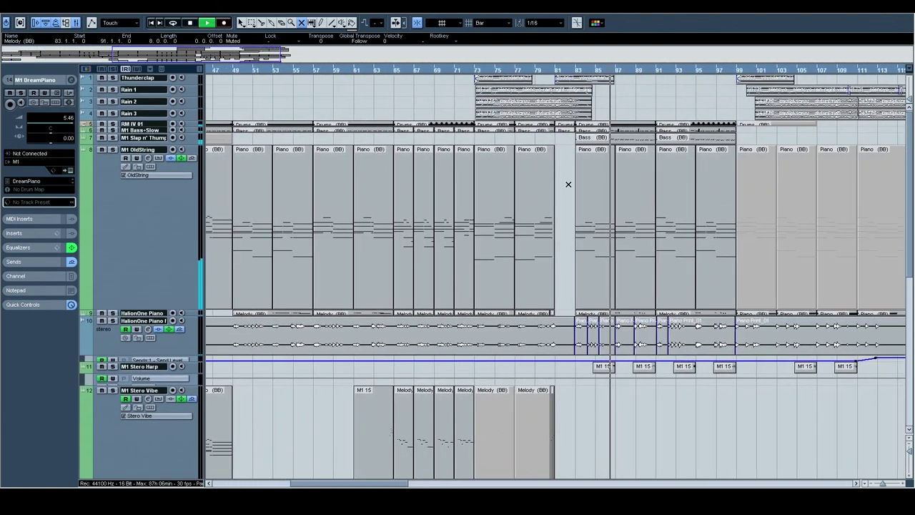
{"action": "key", "text": "space"}
Open the M1 OldString part at bar 69 in the Key Editor, check its chord at beat 3 and close the editor.
{"action": "left_click", "coordinate": [399, 204]}
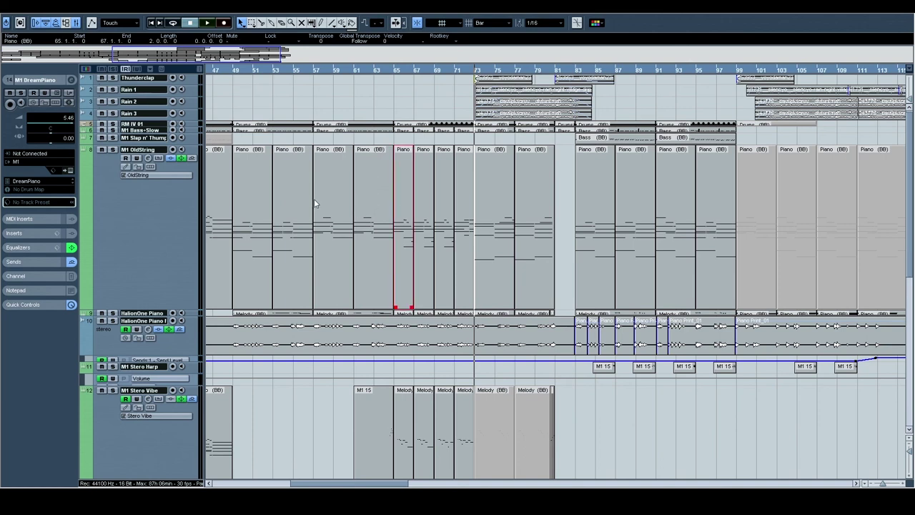
{"action": "double_click", "coordinate": [445, 234]}
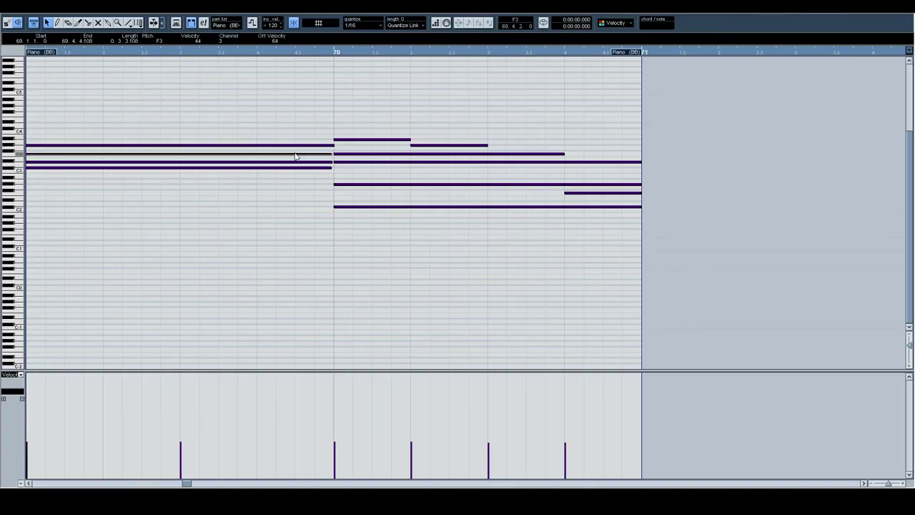
{"action": "left_click", "coordinate": [178, 52]}
{"action": "scroll", "coordinate": [292, 251], "scroll_direction": "left", "scroll_amount": 5}
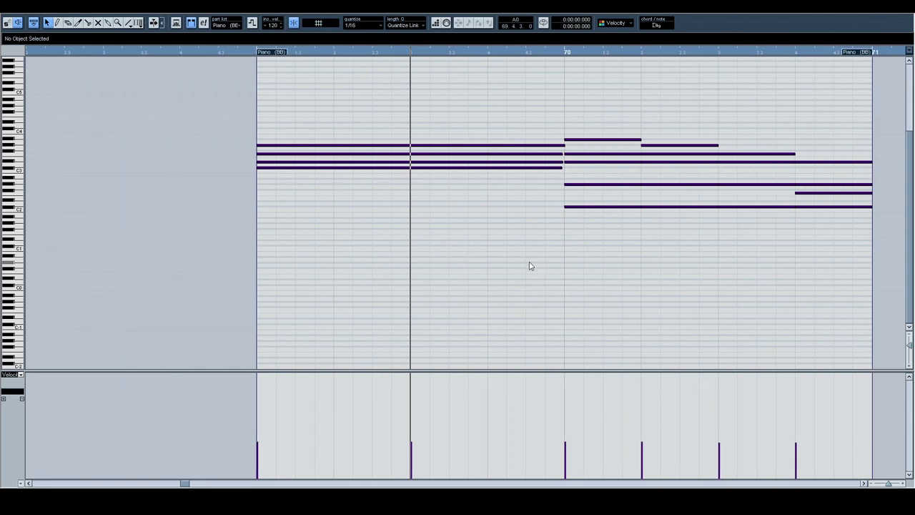
{"action": "key", "text": "Return"}
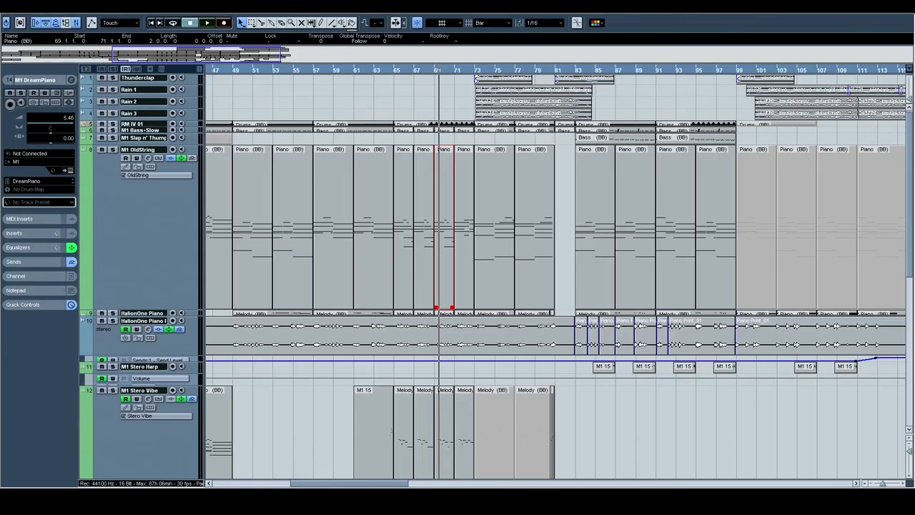
Compare the M1 OldString parts across the song, including the muted ones from bar 99 onward.
{"action": "left_click_drag", "start_coordinate": [562, 188], "coordinate": [769, 160]}
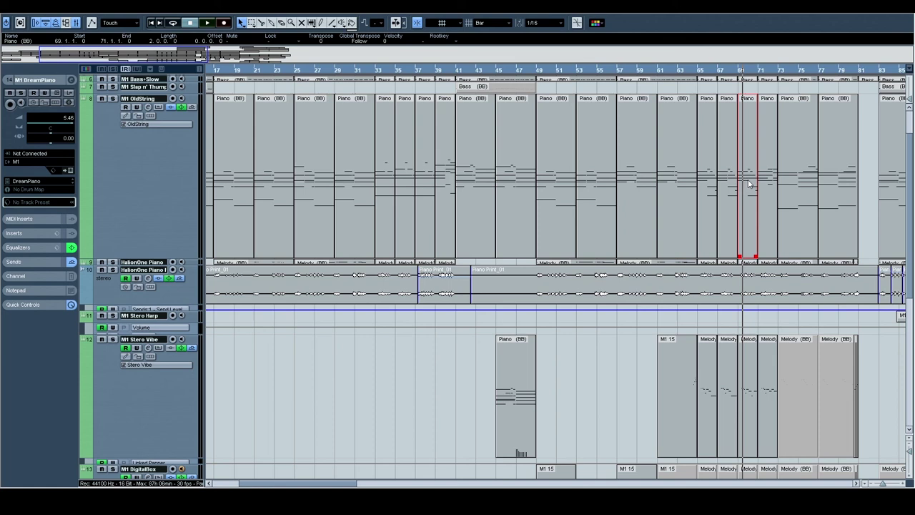
{"action": "scroll", "coordinate": [815, 175], "scroll_direction": "right", "scroll_amount": 5}
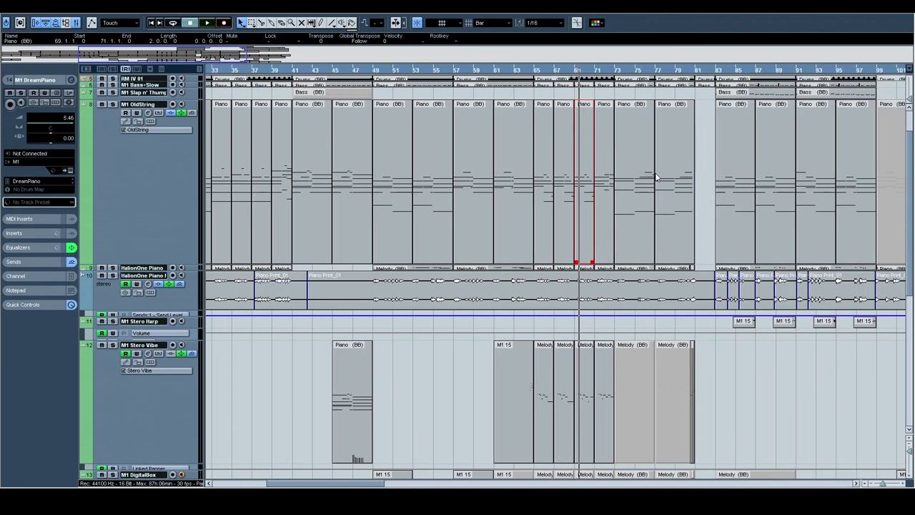
{"action": "scroll", "coordinate": [643, 189], "scroll_direction": "right", "scroll_amount": 10}
{"action": "scroll", "coordinate": [563, 216], "scroll_direction": "up", "scroll_amount": 2}
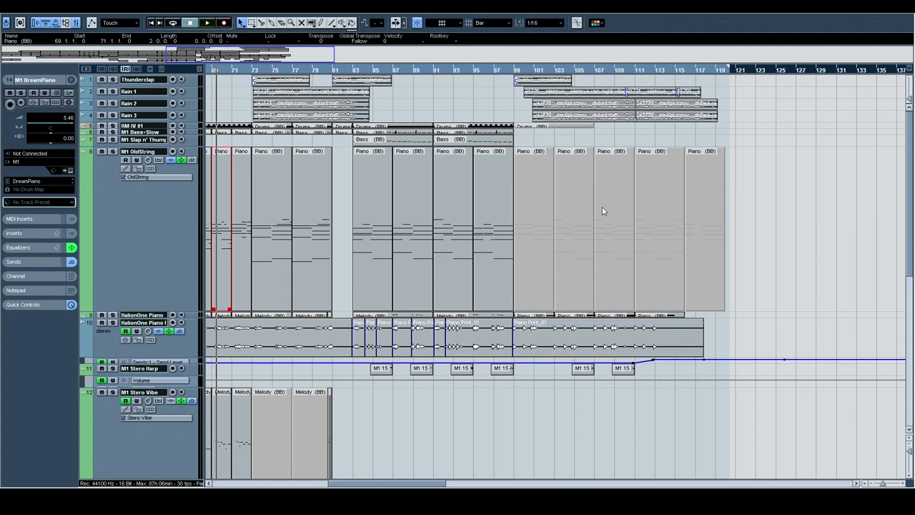
{"action": "left_click_drag", "start_coordinate": [351, 216], "coordinate": [533, 226]}
{"action": "scroll", "coordinate": [533, 226], "scroll_direction": "left", "scroll_amount": 8}
{"action": "scroll", "coordinate": [532, 226], "scroll_direction": "down", "scroll_amount": 2}
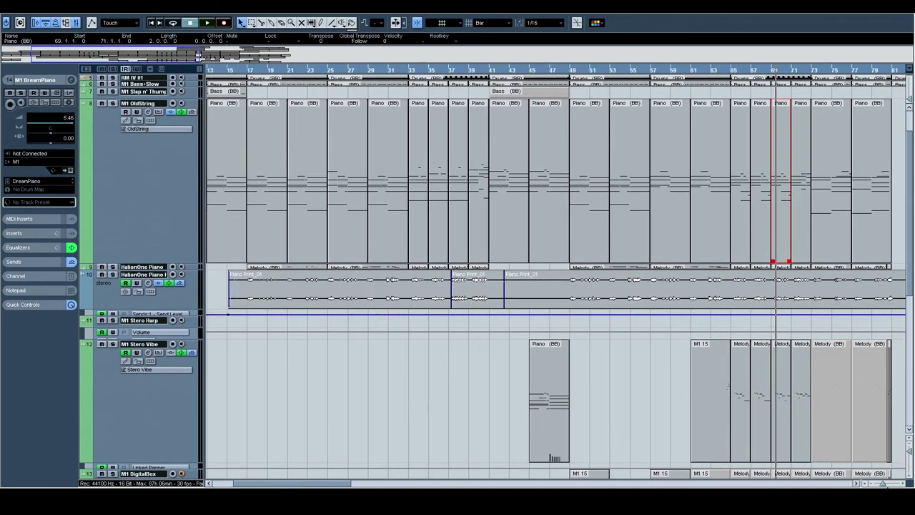
Zoom the arrangement out slightly and examine the M1 DreamPiano parts at bar 81 and from bar 99 onward.
{"action": "left_click", "coordinate": [866, 483]}
{"action": "scroll", "coordinate": [561, 208], "scroll_direction": "up", "scroll_amount": 2}
{"action": "scroll", "coordinate": [560, 207], "scroll_direction": "right", "scroll_amount": 8}
{"action": "scroll", "coordinate": [475, 256], "scroll_direction": "down", "scroll_amount": 4}
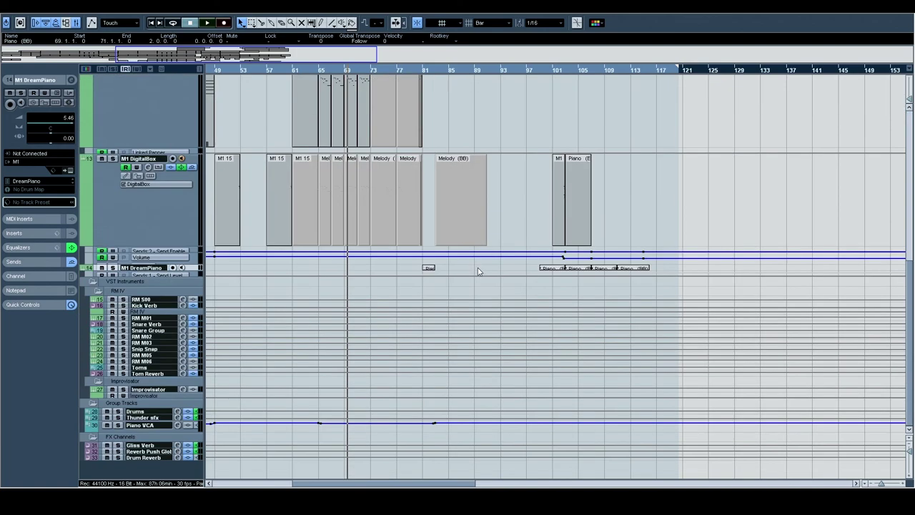